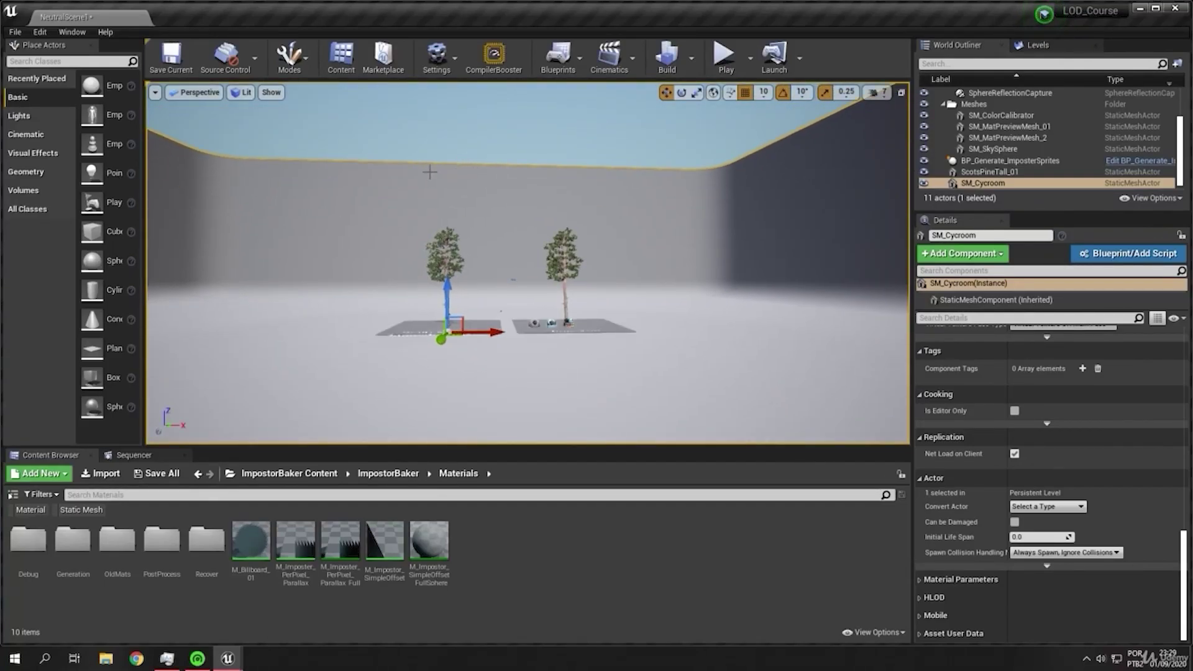
# Compare the pine mesh and its impostor in Brush Wireframe and restore the Lit view.
pyautogui.click(239, 93)
pyautogui.click(277, 147)
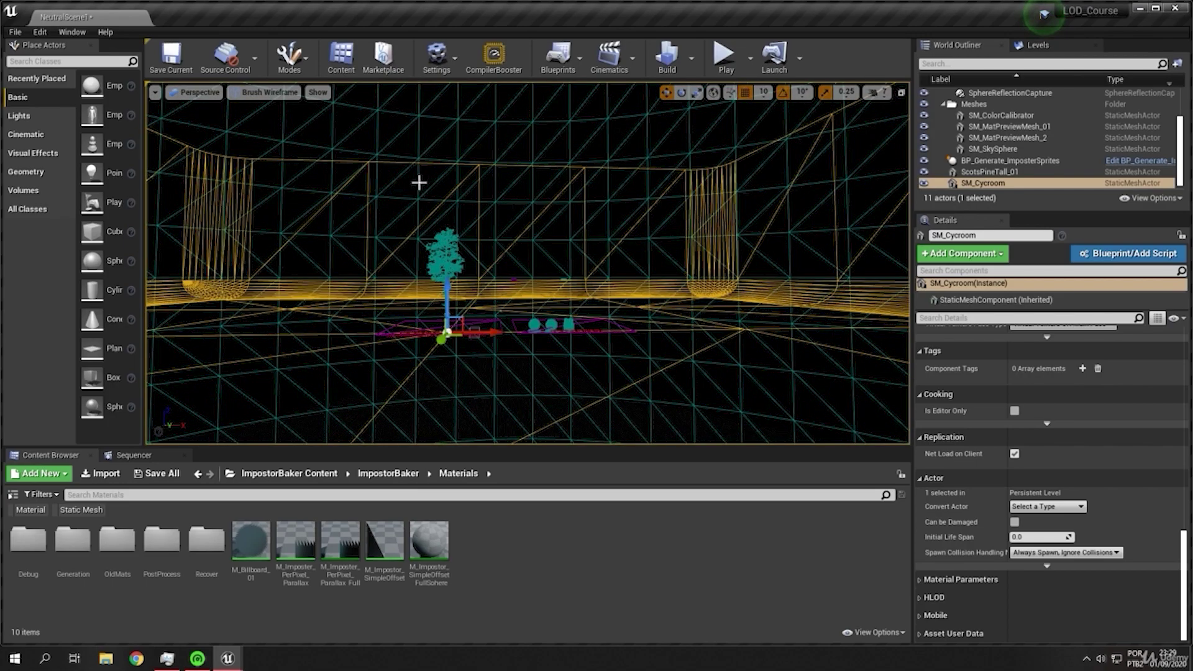
pyautogui.click(273, 93)
pyautogui.click(263, 116)
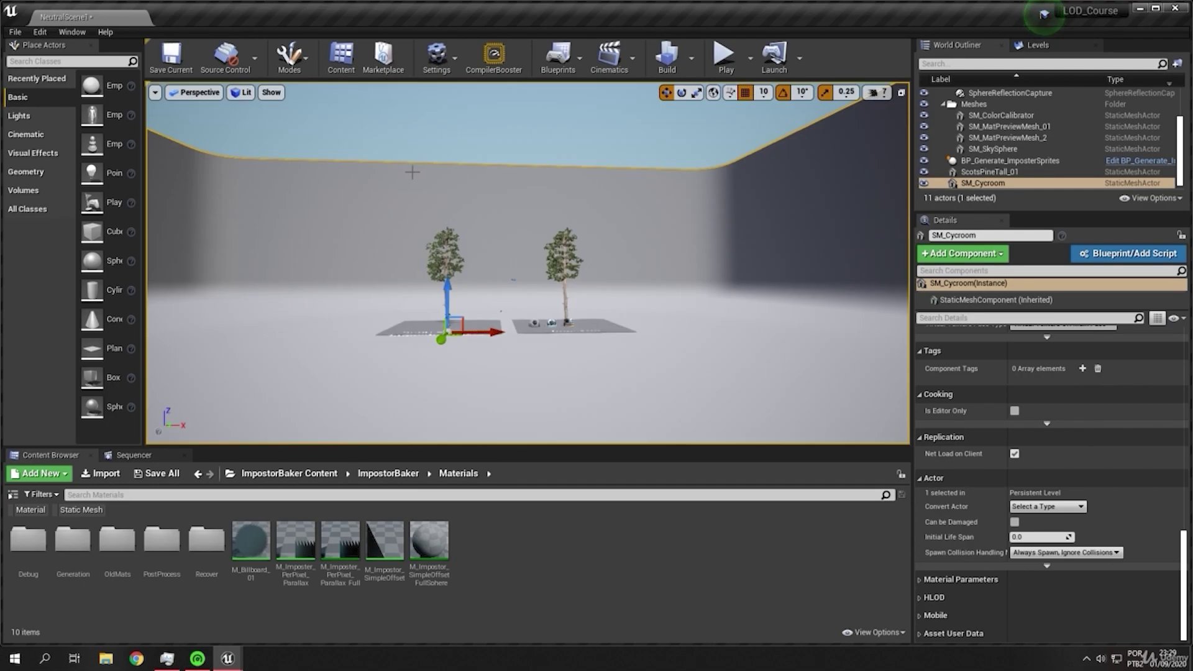
# Examine the source pine and its impostor up close and from farther away, comparing their foliage and trunks.
pyautogui.press('w')
pyautogui.moveTo(410, 172); pyautogui.dragTo(449, 233, button='right')
pyautogui.press('s')
pyautogui.press('w')
pyautogui.press('s')
pyautogui.press('w')
pyautogui.press('s')
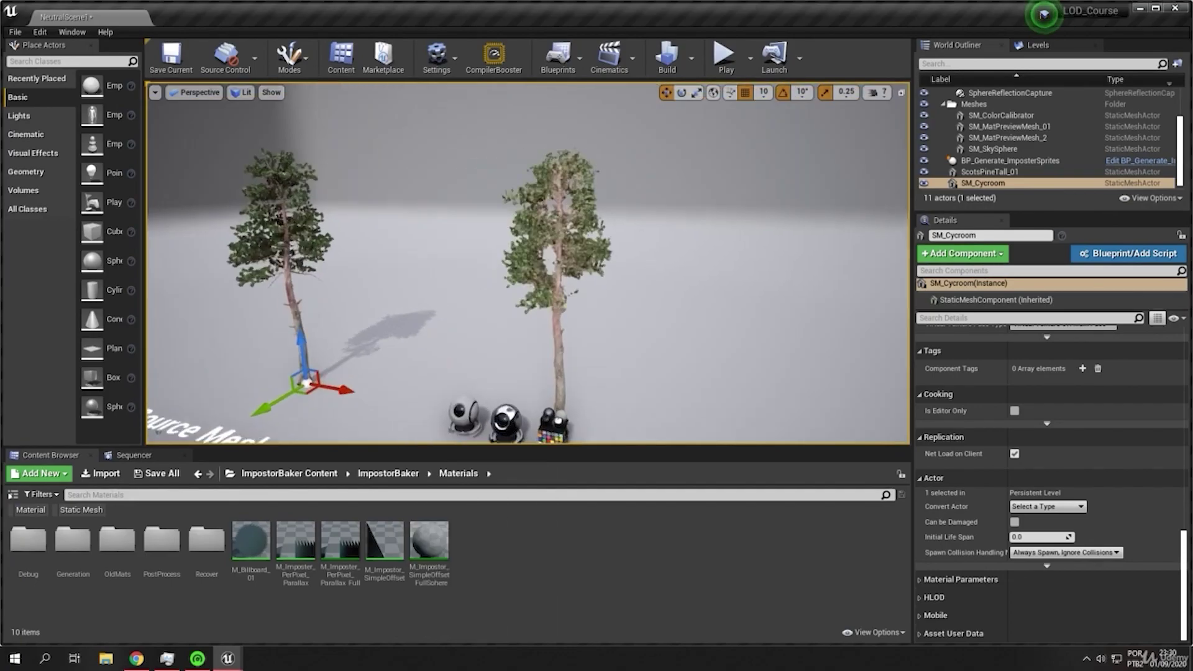
pyautogui.moveTo(528, 268); pyautogui.dragTo(509, 242, button='right')
pyautogui.press('s')
pyautogui.rightClick(498, 222)
pyautogui.click(437, 211)
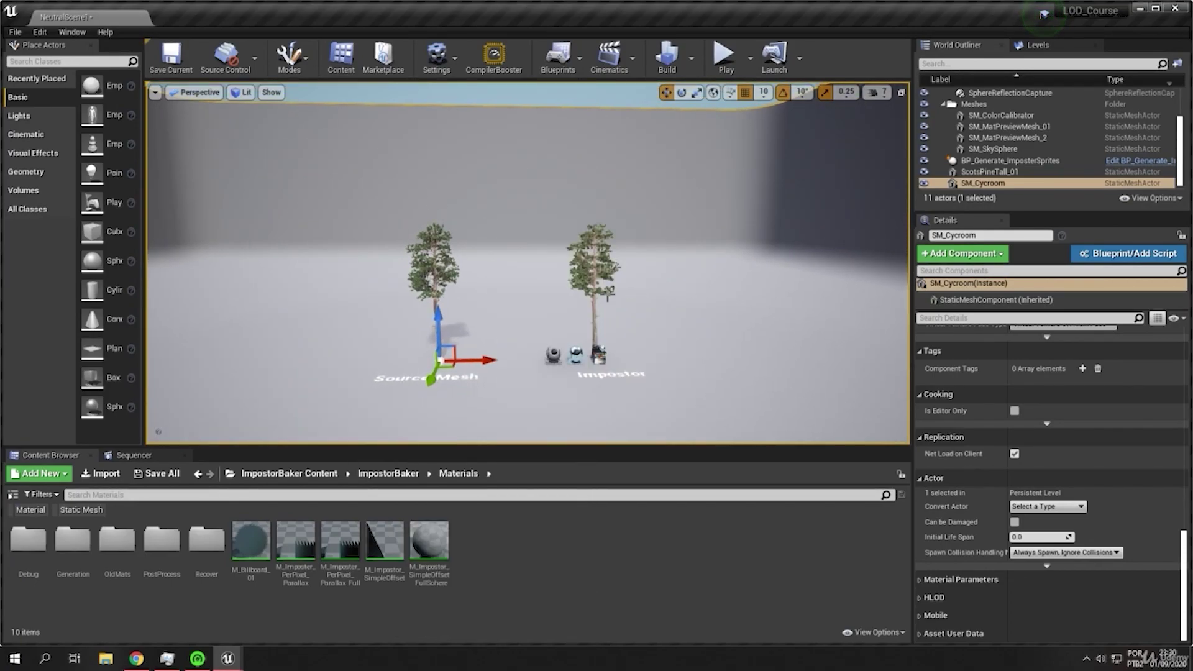
pyautogui.moveTo(667, 291)
pyautogui.mouseDown(button='right')
pyautogui.moveTo(672, 313)
pyautogui.moveTo(669, 280)
pyautogui.mouseUp(button='right')
pyautogui.press('w')
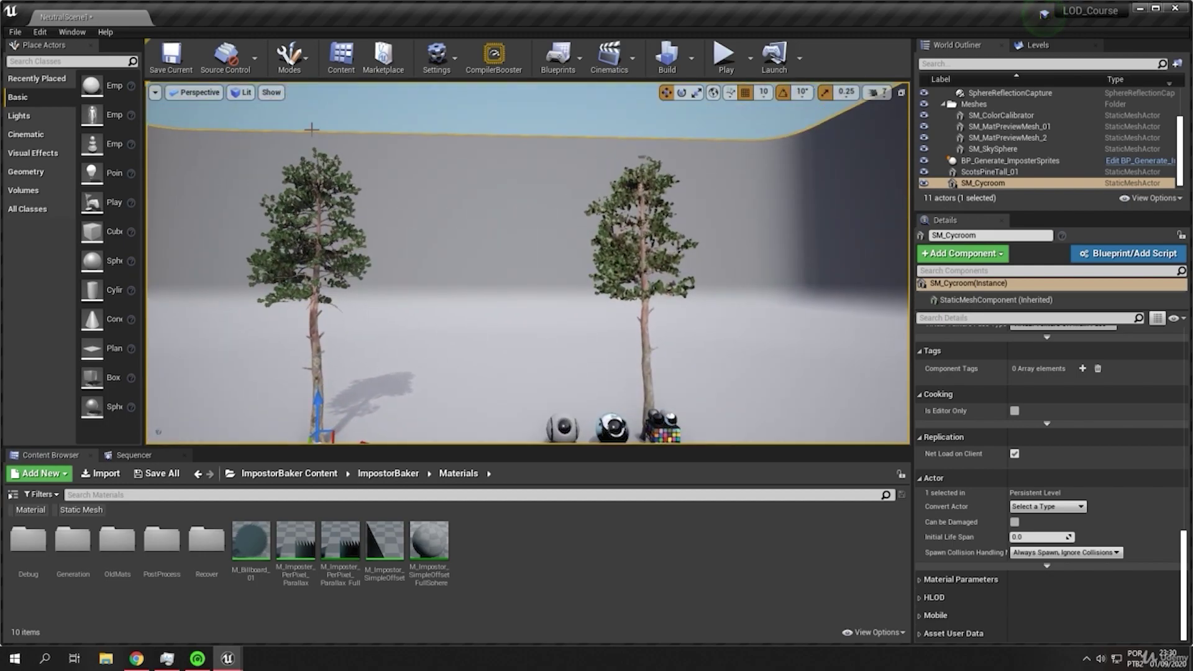
pyautogui.click(246, 93)
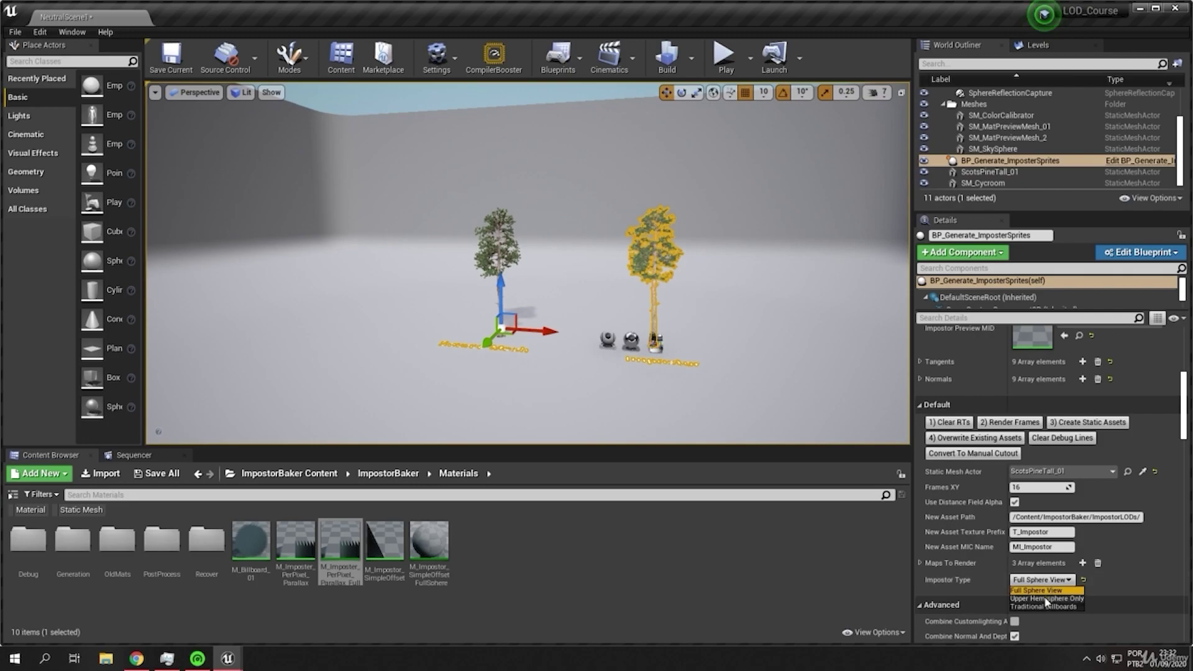
# Set the pine impostor's Impostor Type to Upper Hemisphere Only and check it beside the source mesh from another angle.
pyautogui.click(1047, 599)
pyautogui.click(803, 331)
pyautogui.moveTo(752, 328); pyautogui.dragTo(784, 356, button='right')
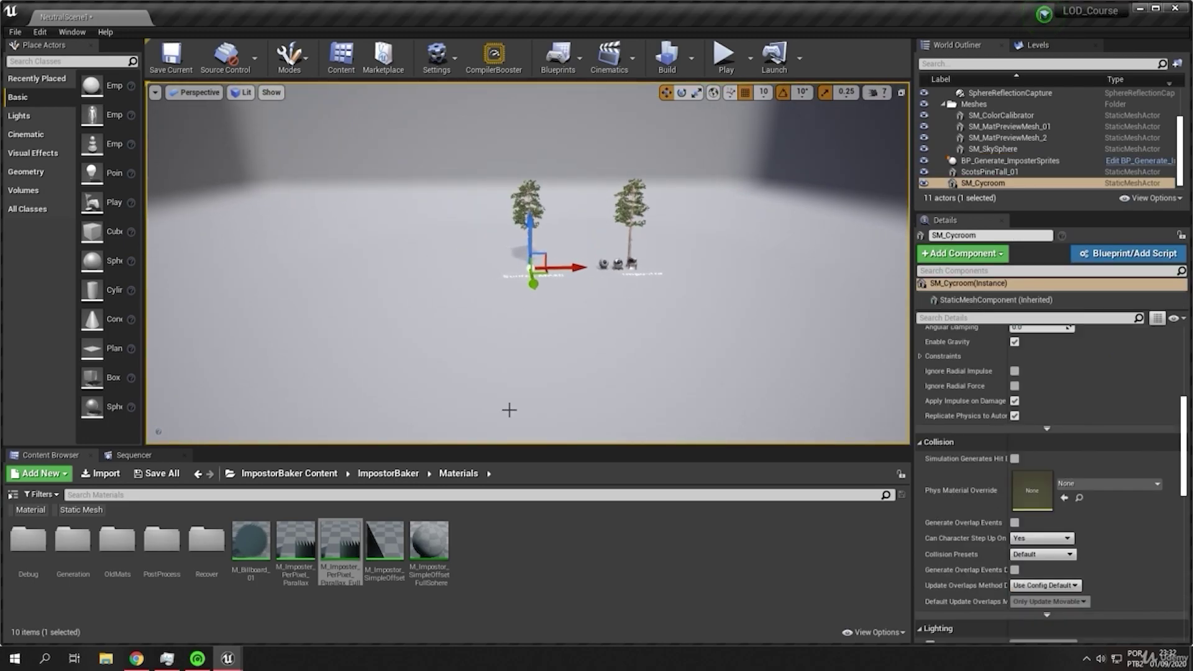
pyautogui.moveTo(459, 327); pyautogui.dragTo(503, 286, button='right')
pyautogui.press('w')
pyautogui.press('s')
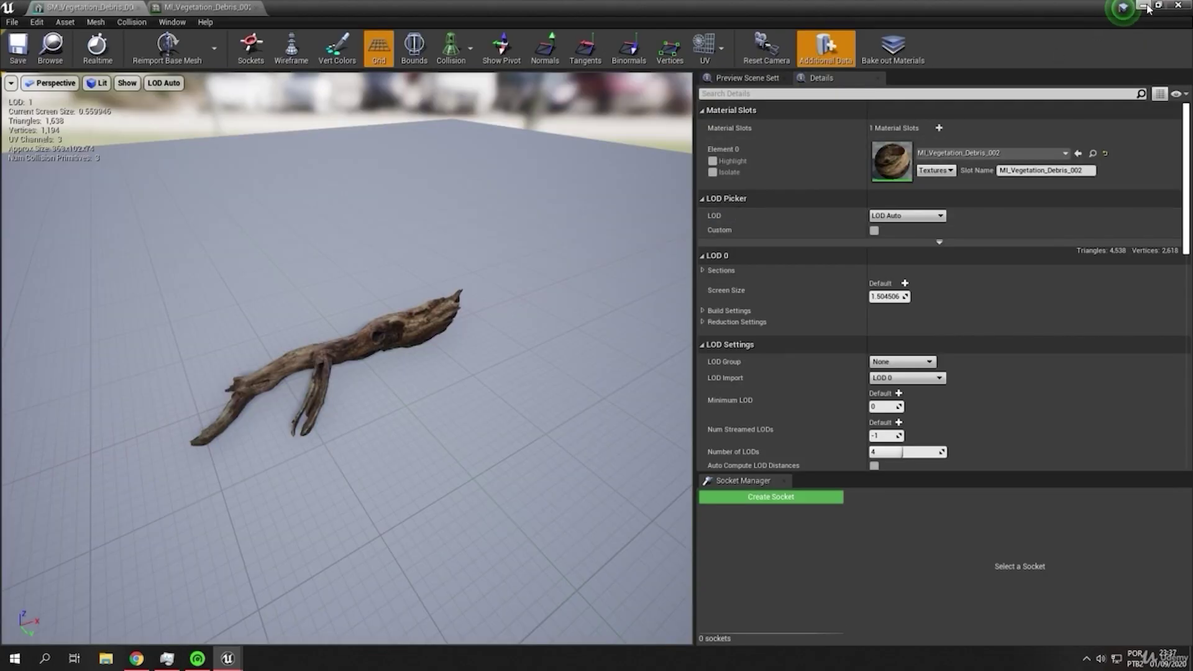
# Put the mesh editor away and compare the vegetation debris with its impostor in Brush Wireframe, ending in the Lit view.
pyautogui.click(1145, 8)
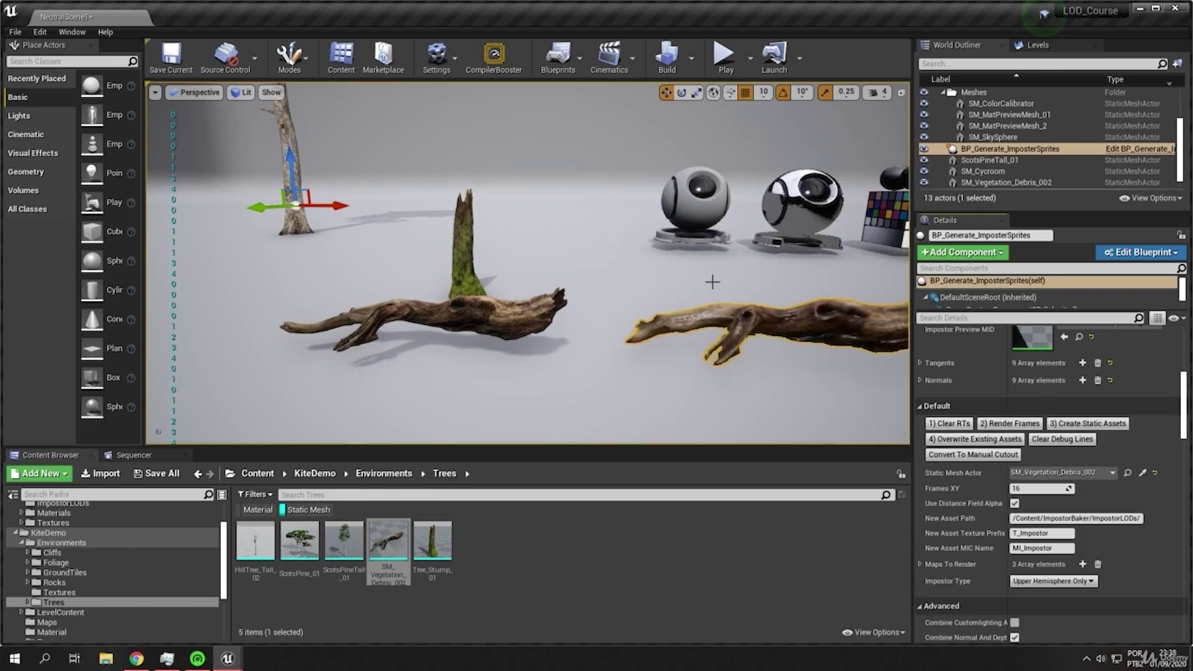
pyautogui.click(667, 273)
pyautogui.moveTo(667, 273)
pyautogui.mouseDown(button='right')
pyautogui.moveTo(699, 295)
pyautogui.moveTo(491, 289)
pyautogui.moveTo(666, 271)
pyautogui.mouseUp(button='right')
pyautogui.press('d')
pyautogui.rightClick(667, 273)
pyautogui.click(243, 92)
pyautogui.click(280, 146)
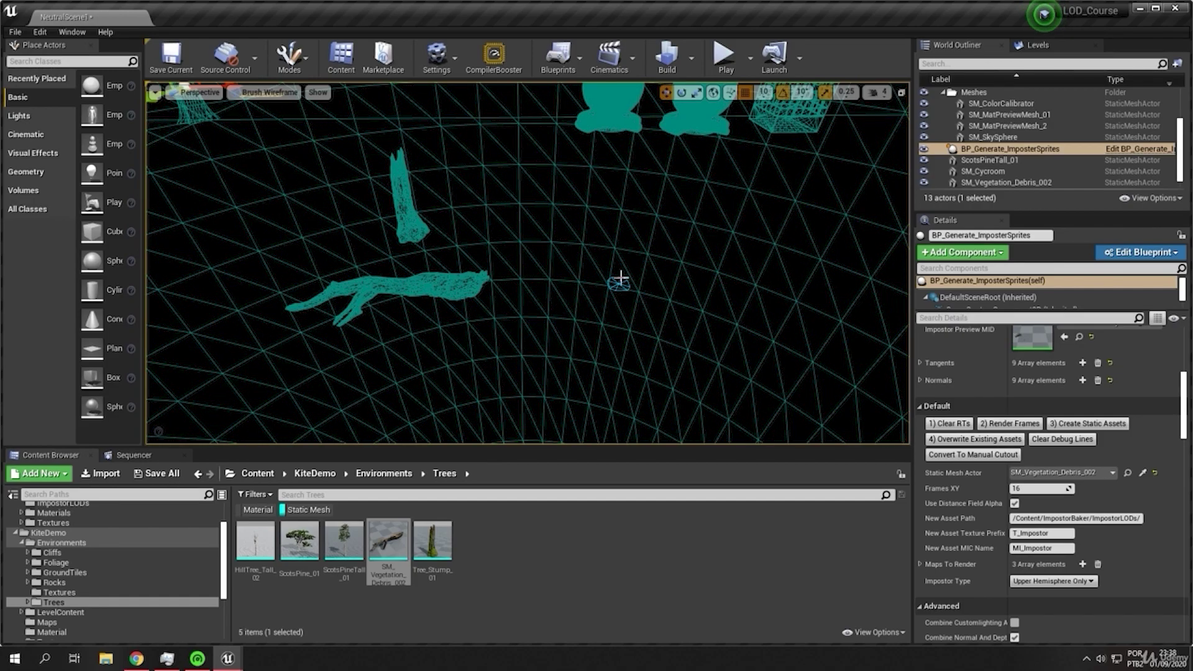
pyautogui.click(264, 93)
pyautogui.click(262, 117)
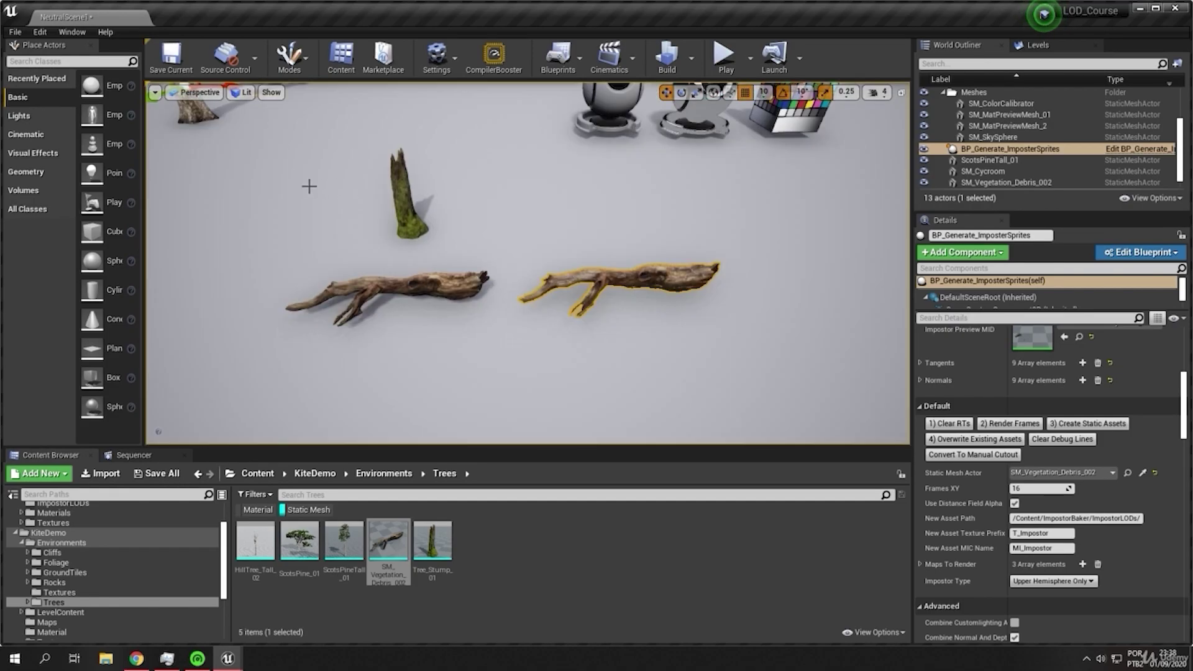
# Show the Roughness buffer visualization to compare the debris mesh with its impostor.
pyautogui.click(484, 213)
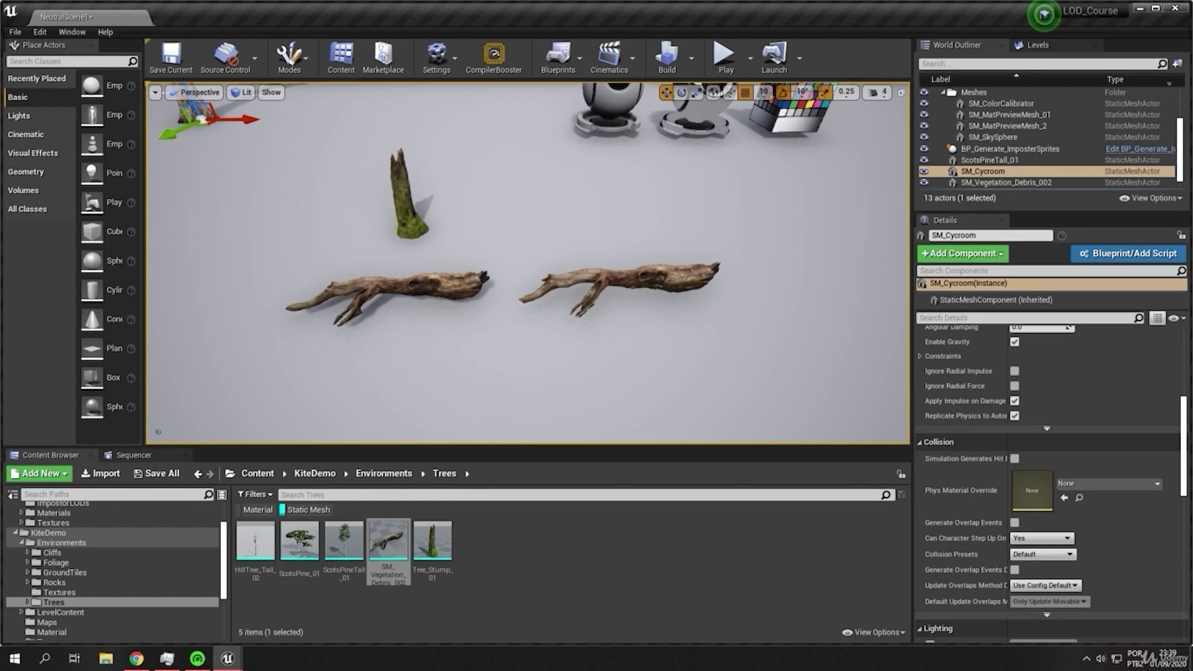
pyautogui.click(246, 92)
pyautogui.moveTo(280, 218)
pyautogui.click(383, 394)
pyautogui.scroll(-10, 994, 463)
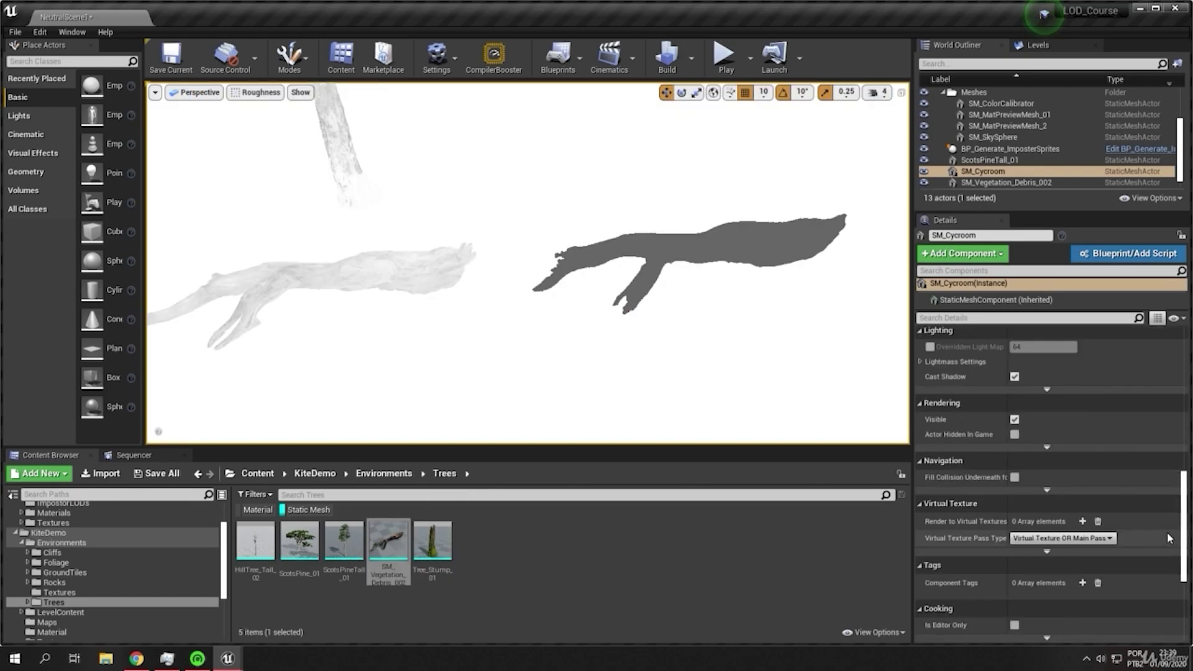
# Set the debris impostor's Constant Roughness to 0.9 and return the viewport to Lit.
pyautogui.click(801, 243)
pyautogui.scroll(-4, 1029, 482)
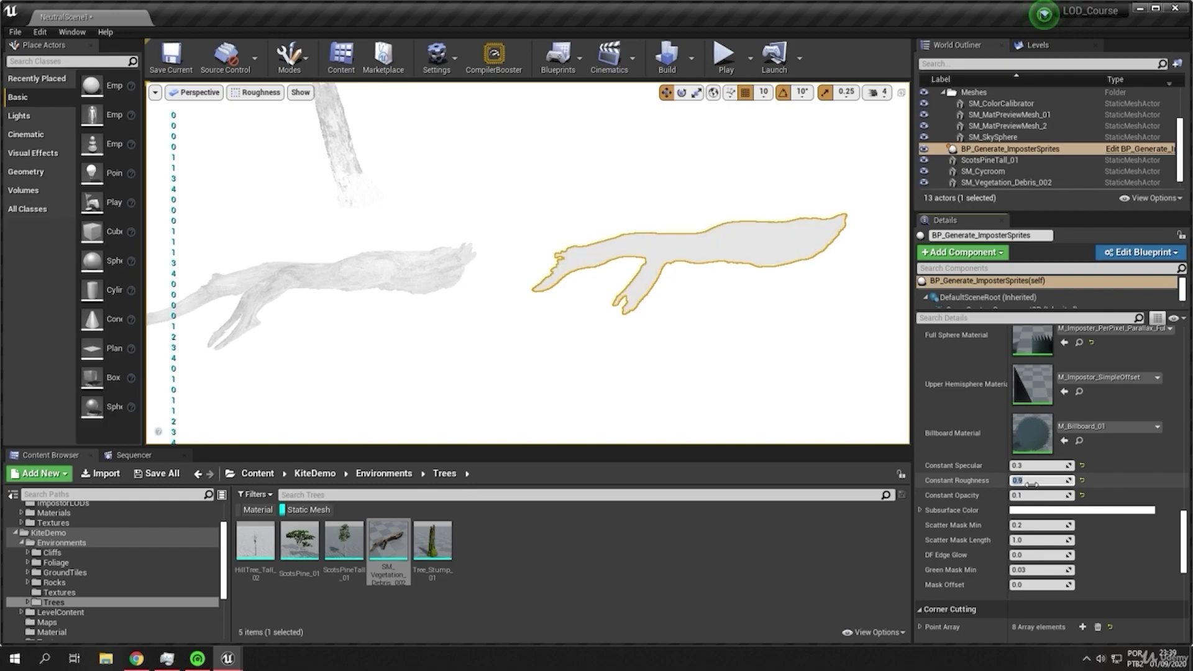
pyautogui.click(722, 389)
pyautogui.click(261, 92)
pyautogui.click(251, 101)
# Examine the debris mesh and its impostor from several distances and angles in the Lit view.
pyautogui.moveTo(677, 202); pyautogui.dragTo(724, 163, button='right')
pyautogui.press('s')
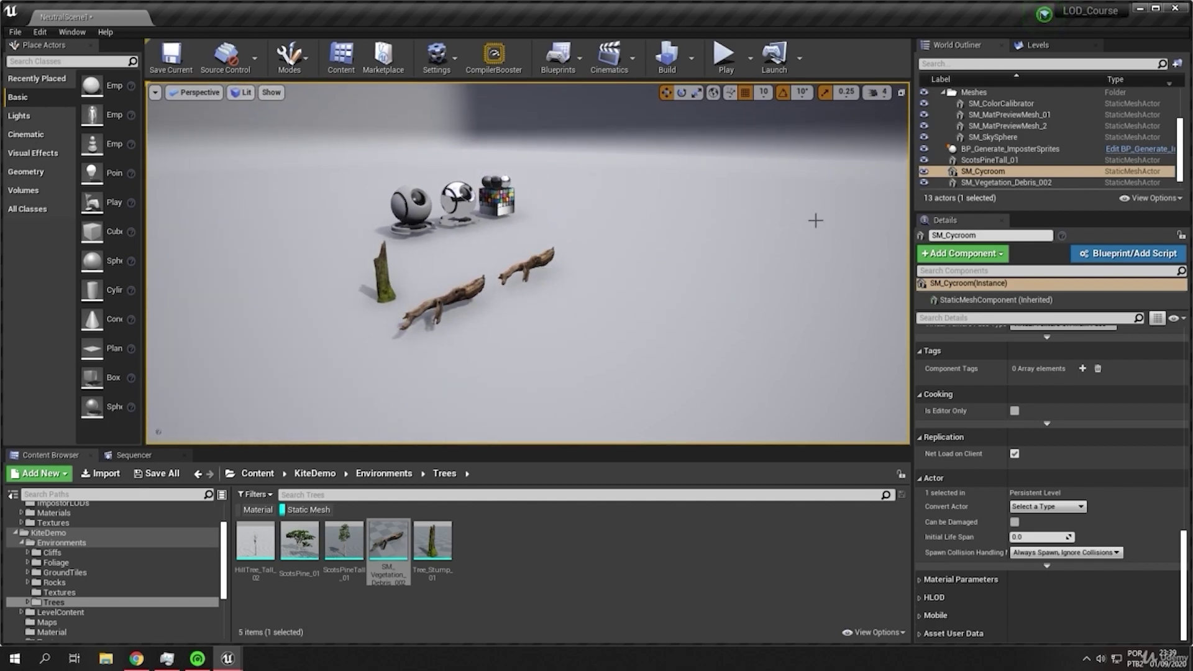
pyautogui.press('w')
pyautogui.moveTo(473, 301); pyautogui.dragTo(451, 330, button='right')
pyautogui.press('s')
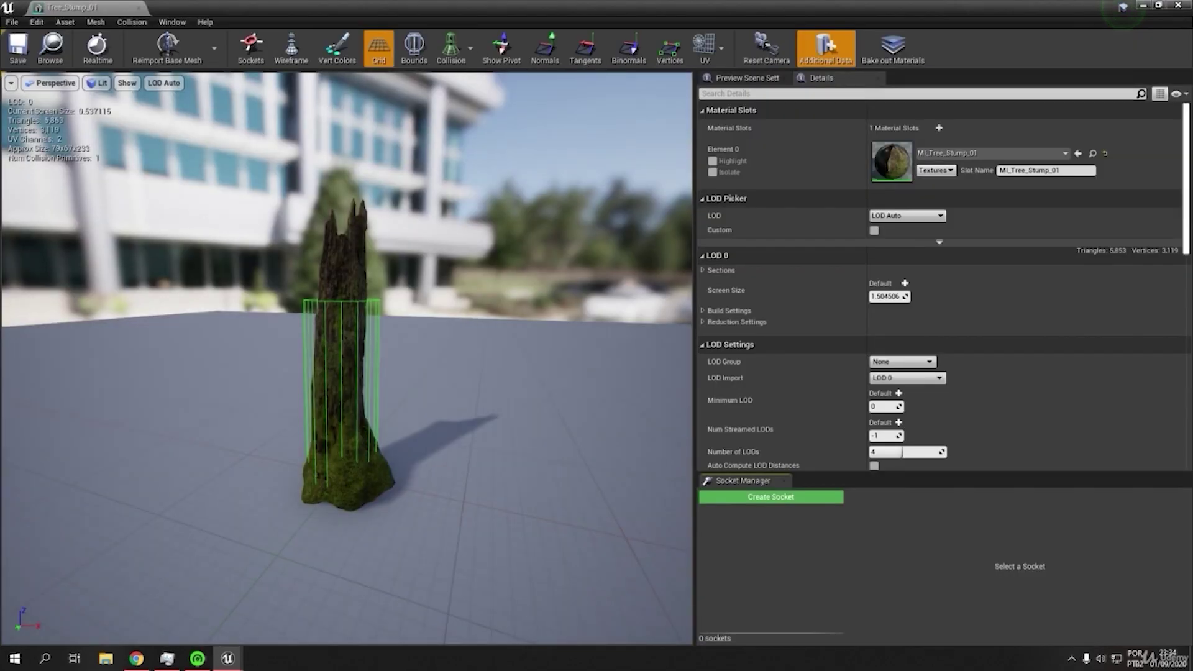
# Inspect the Tree_Stump_01 mesh closely from different sides in the mesh editor.
pyautogui.scroll(5, 347, 358)
pyautogui.keyDown('alt'); pyautogui.moveTo(453, 332); pyautogui.dragTo(553, 242); pyautogui.keyUp('alt')
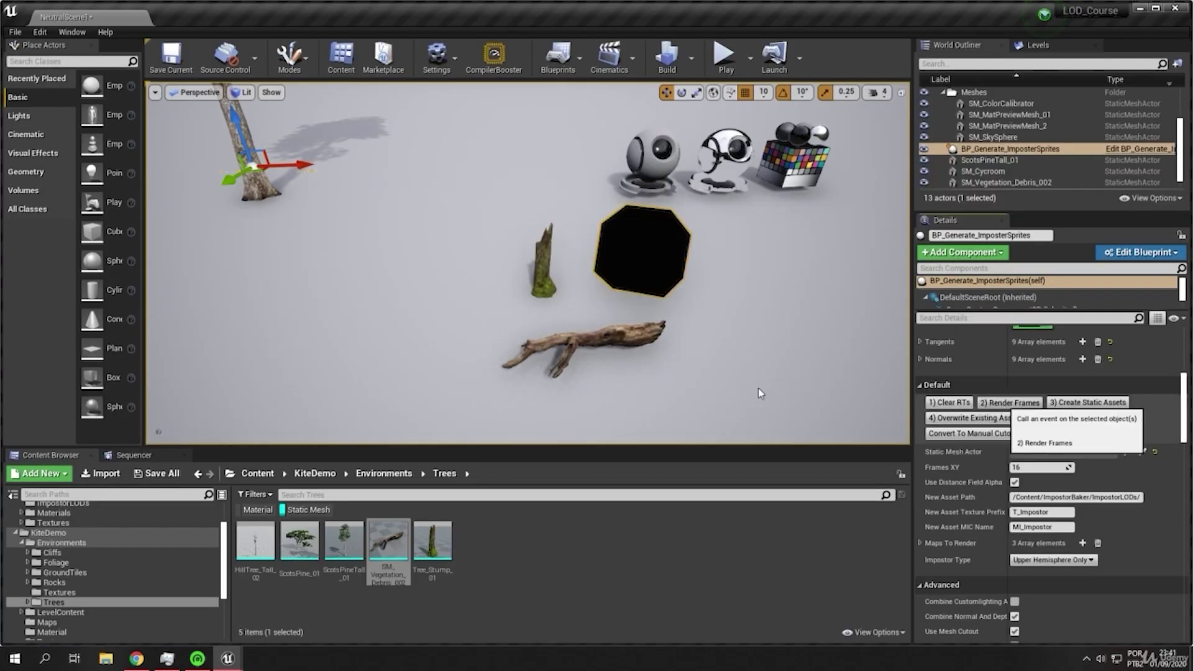
# Examine the tree stump and its impostor in the level from several angles.
pyautogui.click(743, 349)
pyautogui.moveTo(743, 349); pyautogui.dragTo(566, 336, button='right')
pyautogui.press('w')
pyautogui.press('w')
pyautogui.press('s')
pyautogui.press('w')
pyautogui.press('d')
pyautogui.moveTo(708, 217); pyautogui.dragTo(634, 221, button='right')
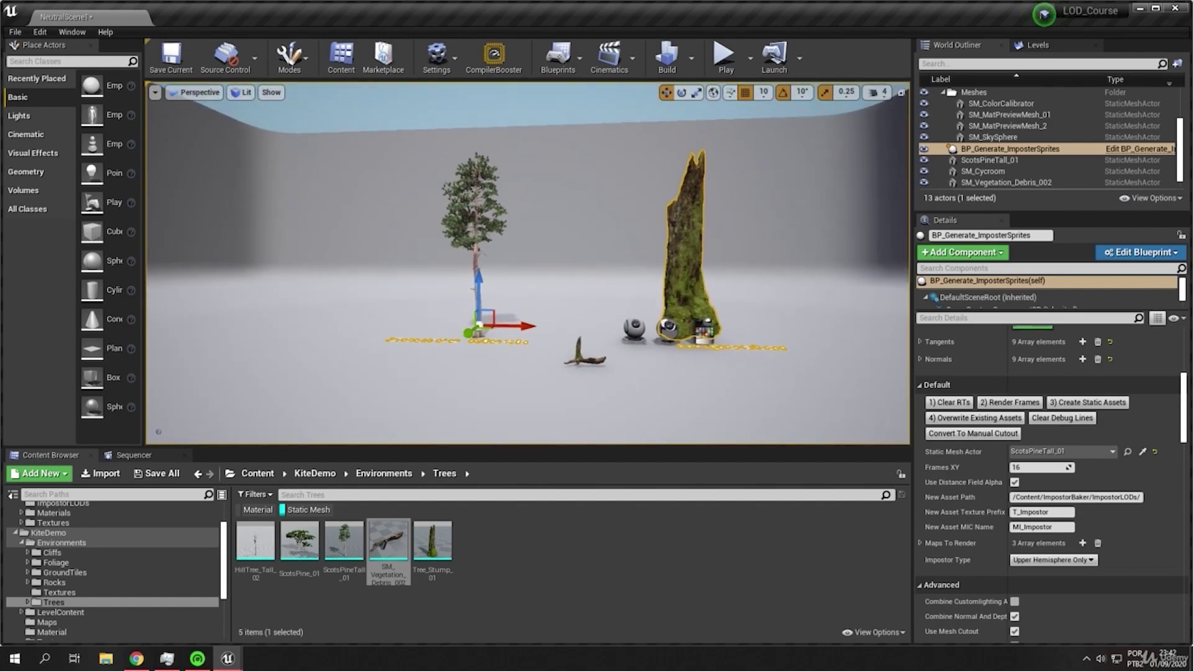
# Clear the render targets and render the impostor frames for ScotsPineTall_01.
pyautogui.click(961, 405)
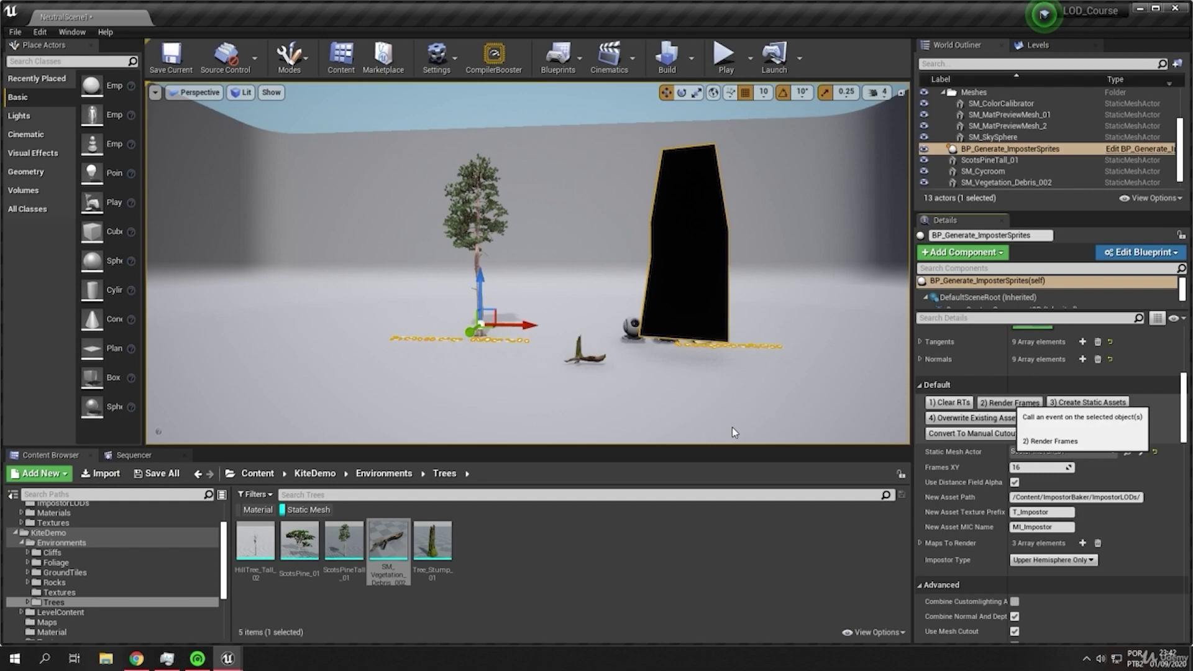
pyautogui.click(573, 235)
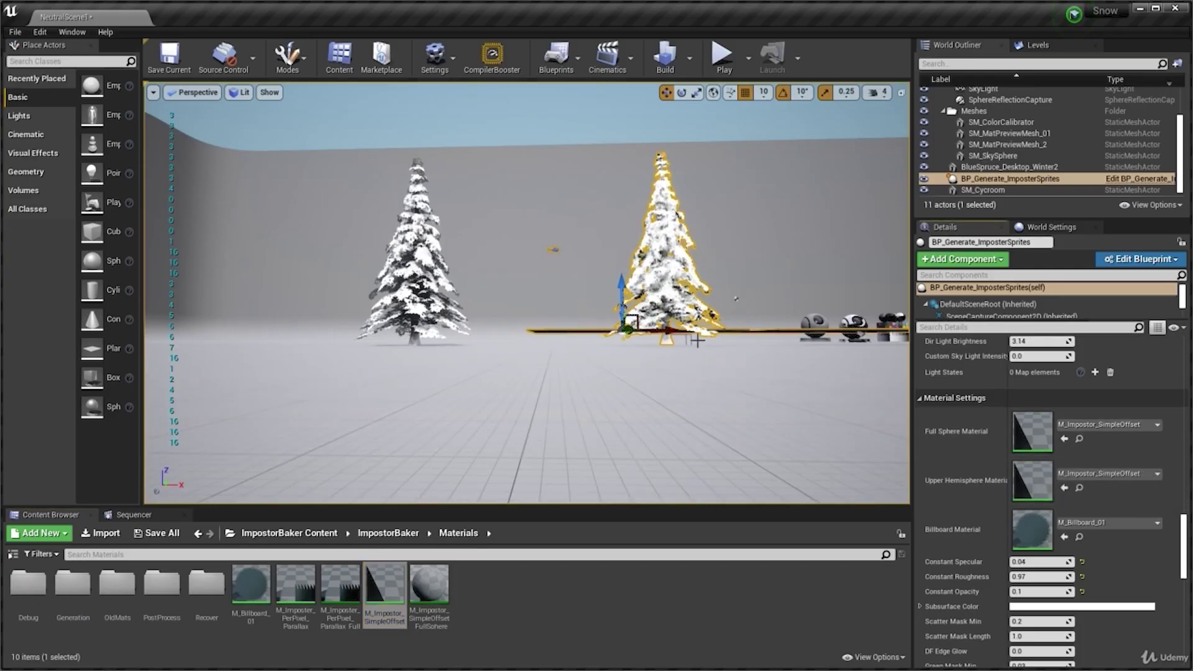
# Compare the snowy spruce mesh and its impostor from a distance in Brush Wireframe and Lit views.
pyautogui.click(761, 231)
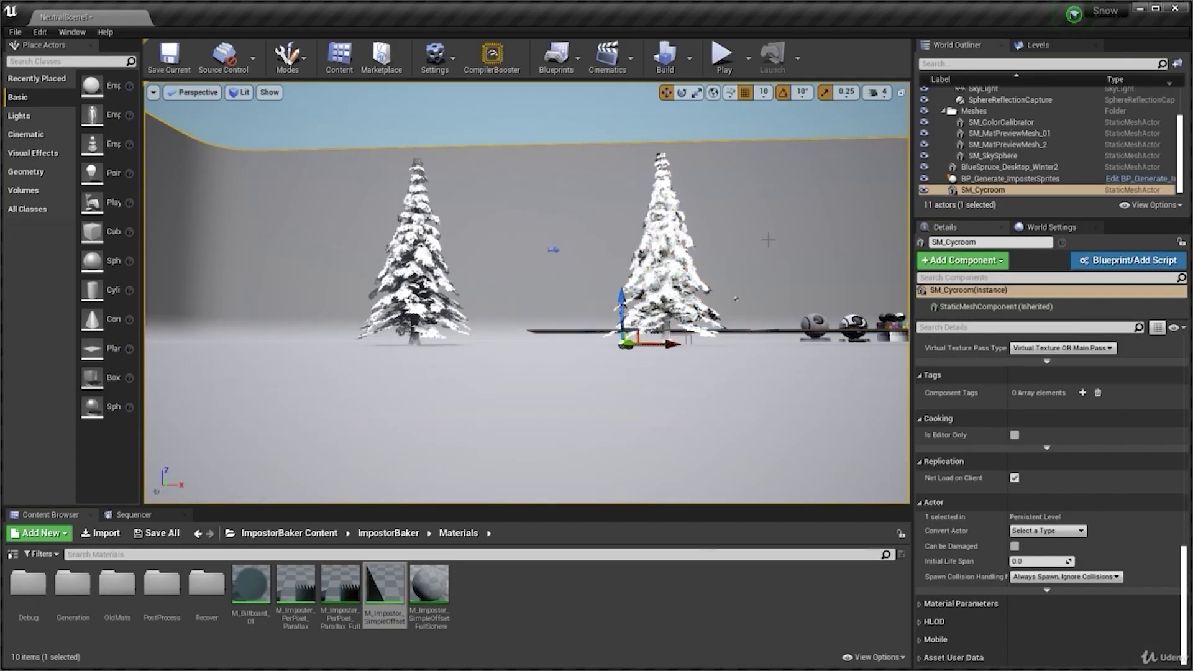
pyautogui.moveTo(773, 253)
pyautogui.mouseDown(button='right')
pyautogui.moveTo(770, 272)
pyautogui.moveTo(778, 236)
pyautogui.moveTo(772, 295)
pyautogui.moveTo(769, 273)
pyautogui.mouseUp(button='right')
pyautogui.press('s')
pyautogui.press('s')
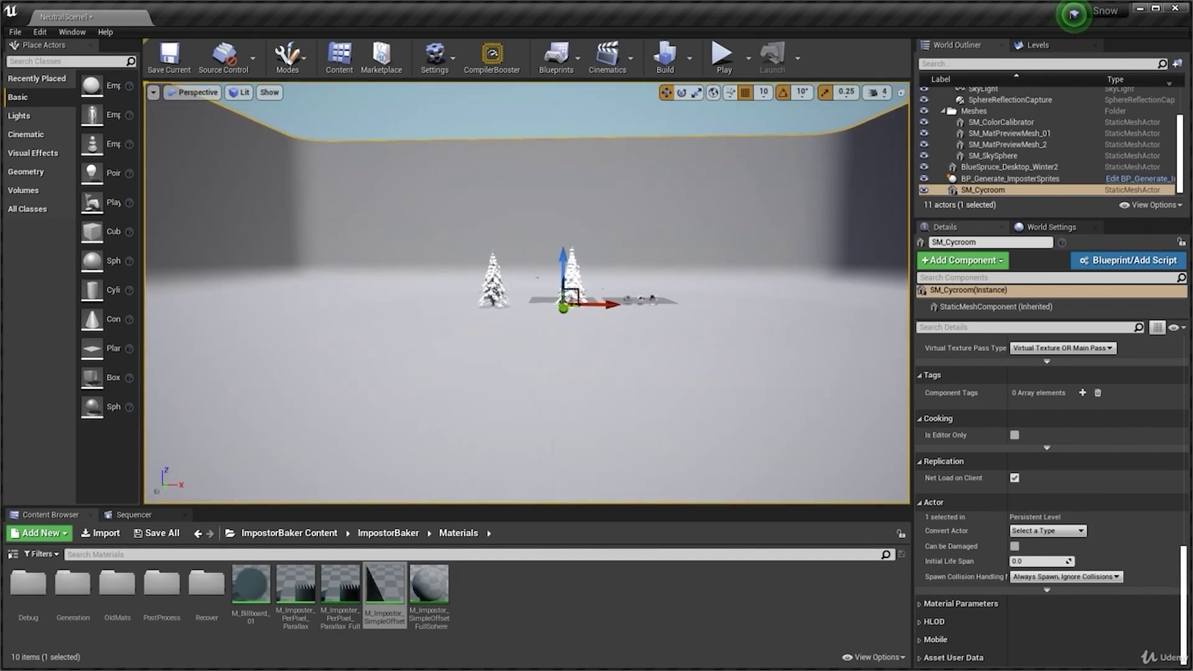
pyautogui.click(243, 93)
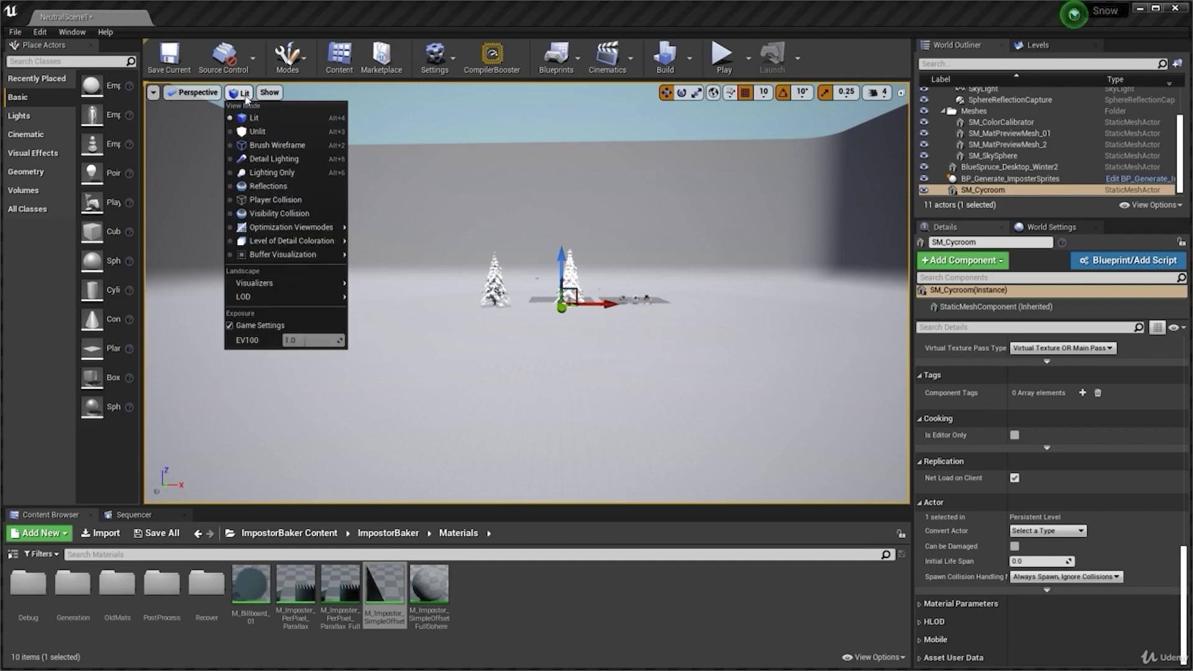
pyautogui.click(280, 145)
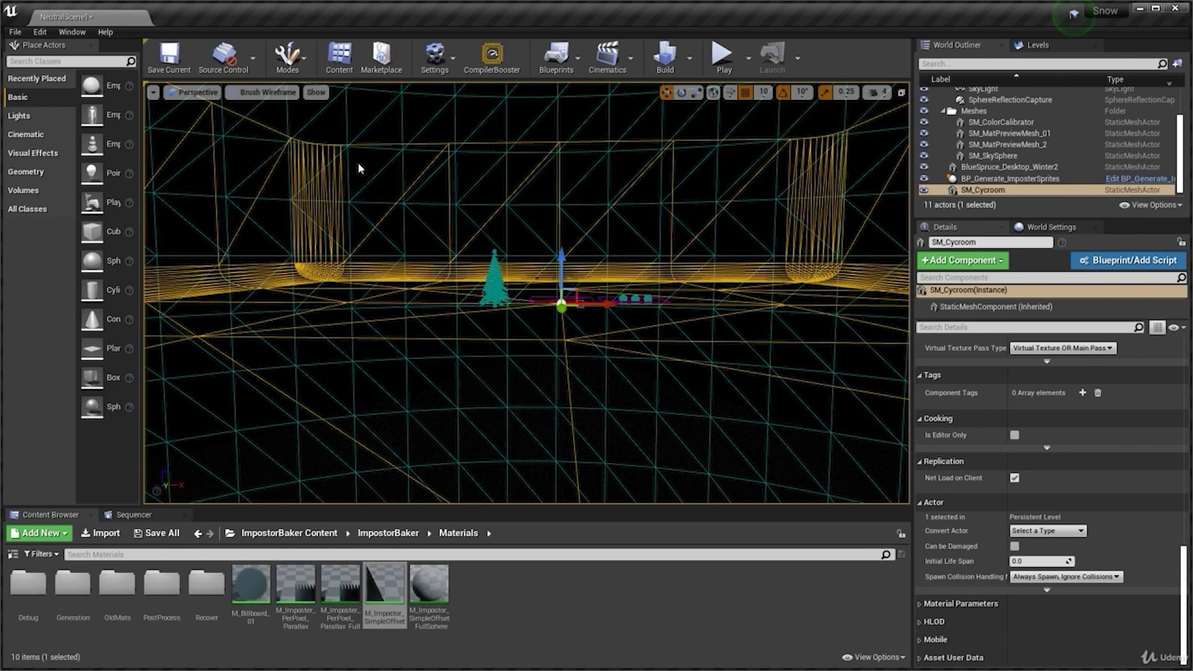
pyautogui.click(269, 92)
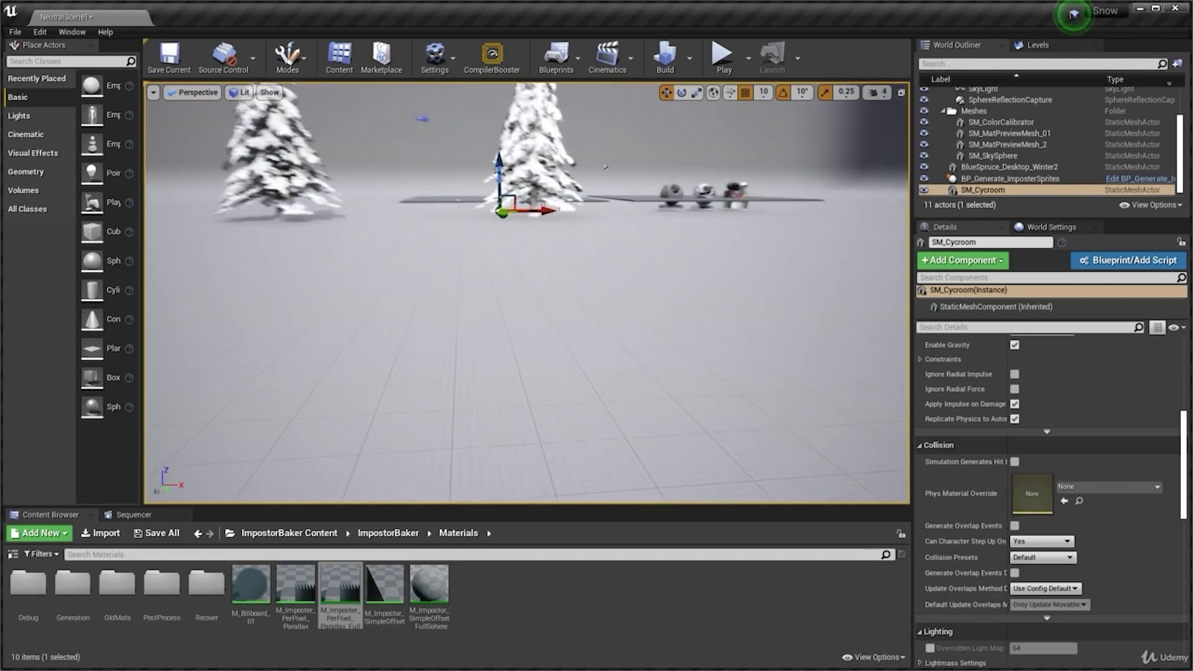
# Examine the snowy spruce and its impostor from different sides in the Lit view.
pyautogui.press('w')
pyautogui.moveTo(527, 293); pyautogui.dragTo(678, 289, button='right')
pyautogui.press('s')
pyautogui.press('a')
pyautogui.press('s')
pyautogui.moveTo(683, 450); pyautogui.dragTo(578, 434, button='right')
pyautogui.press('w')
pyautogui.press('d')
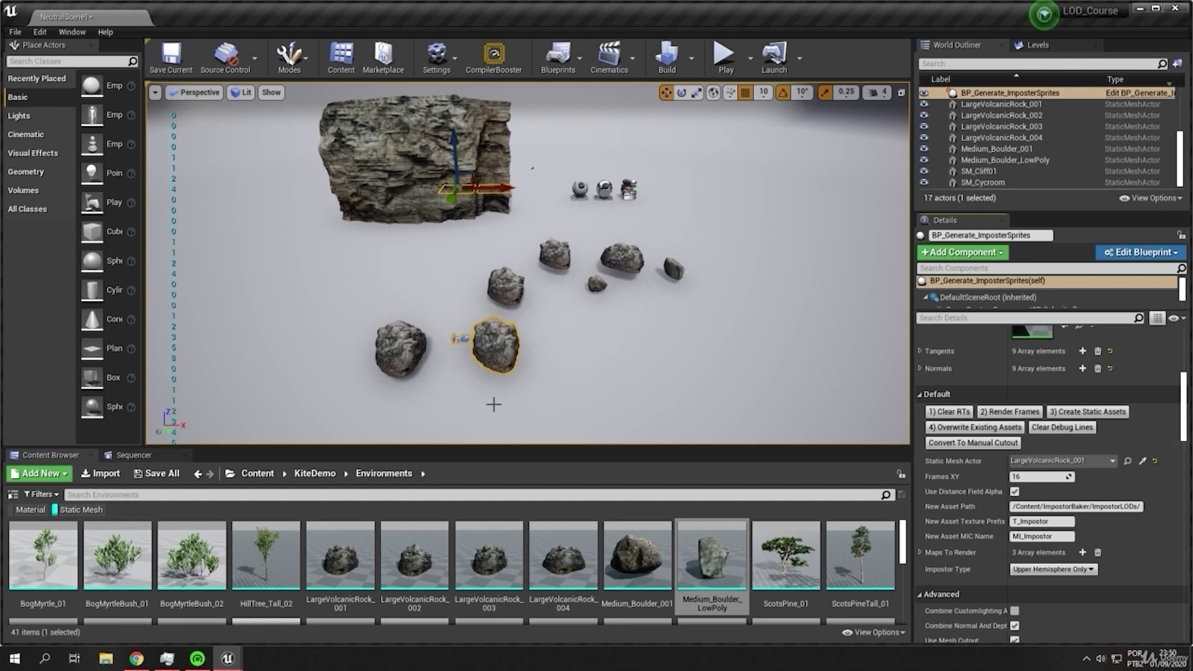
# Examine LargeVolcanicRock_001 and its impostor among the other rocks from several distances and angles.
pyautogui.click(562, 316)
pyautogui.click(507, 346)
pyautogui.press('d')
pyautogui.moveTo(507, 346); pyautogui.dragTo(538, 326, button='right')
pyautogui.press('w')
pyautogui.press('s')
pyautogui.click(656, 296)
pyautogui.moveTo(656, 295); pyautogui.dragTo(653, 330, button='right')
pyautogui.press('w')
pyautogui.press('s')
pyautogui.press('w')
pyautogui.press('s')
pyautogui.press('w')
pyautogui.press('s')
pyautogui.moveTo(528, 261); pyautogui.dragTo(528, 261, button='right')
# Show the rock scene in Brush Wireframe and select the impostor generator there.
pyautogui.click(242, 92)
pyautogui.click(264, 145)
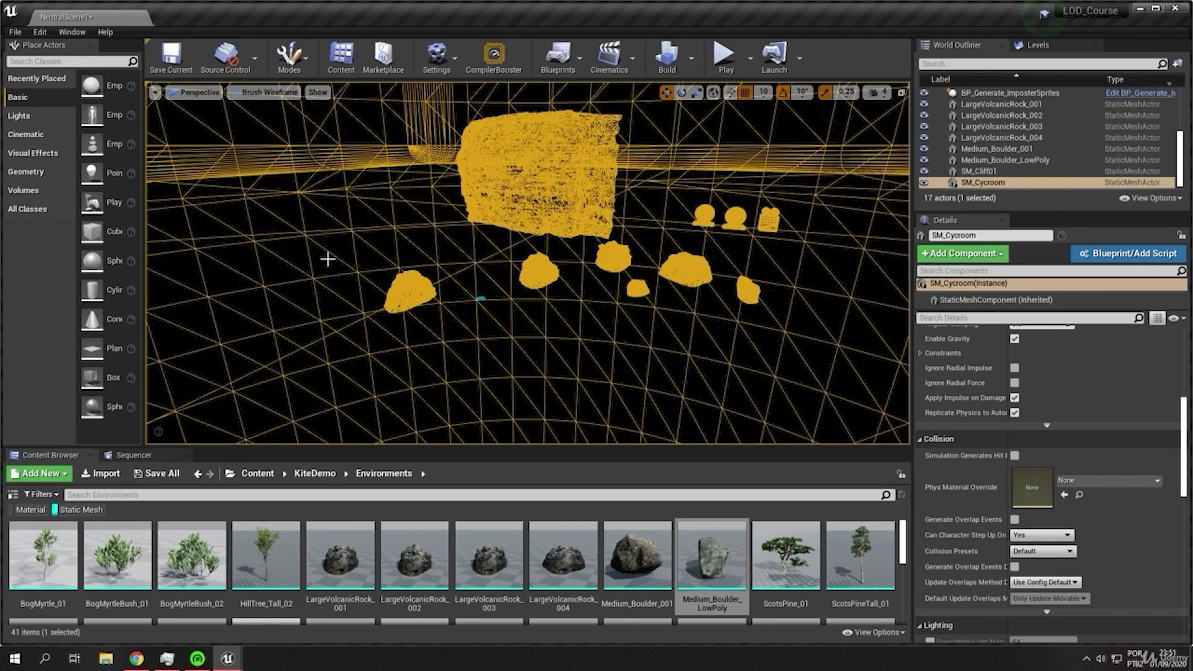
pyautogui.click(482, 298)
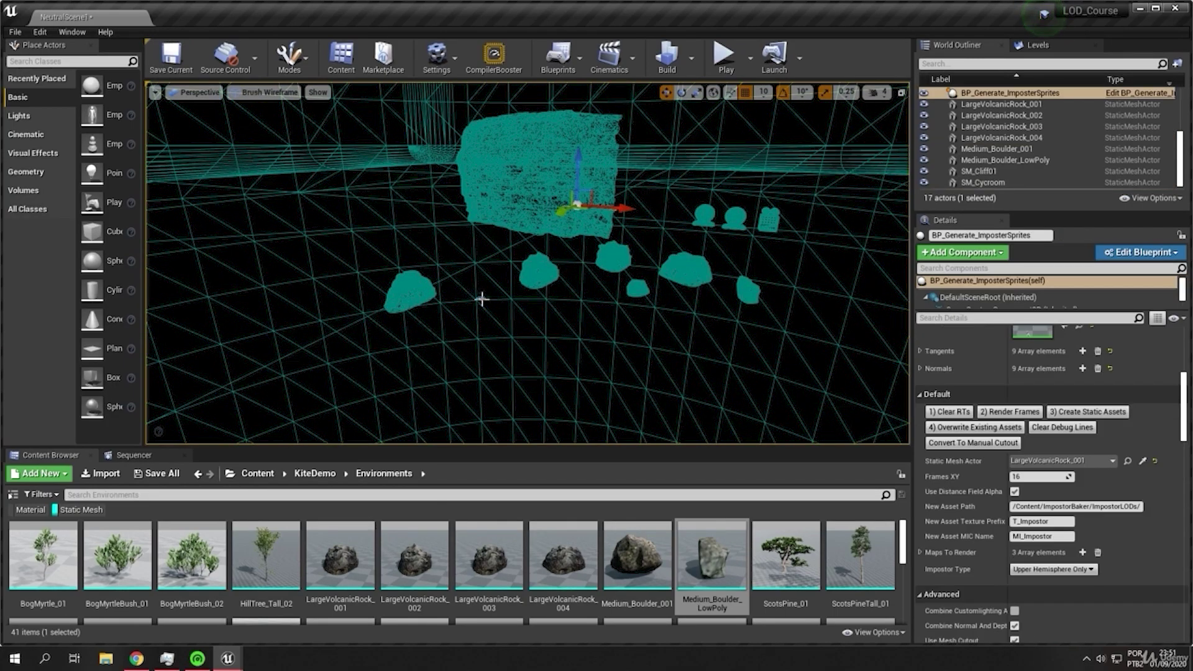
pyautogui.scroll(10, 1039, 430)
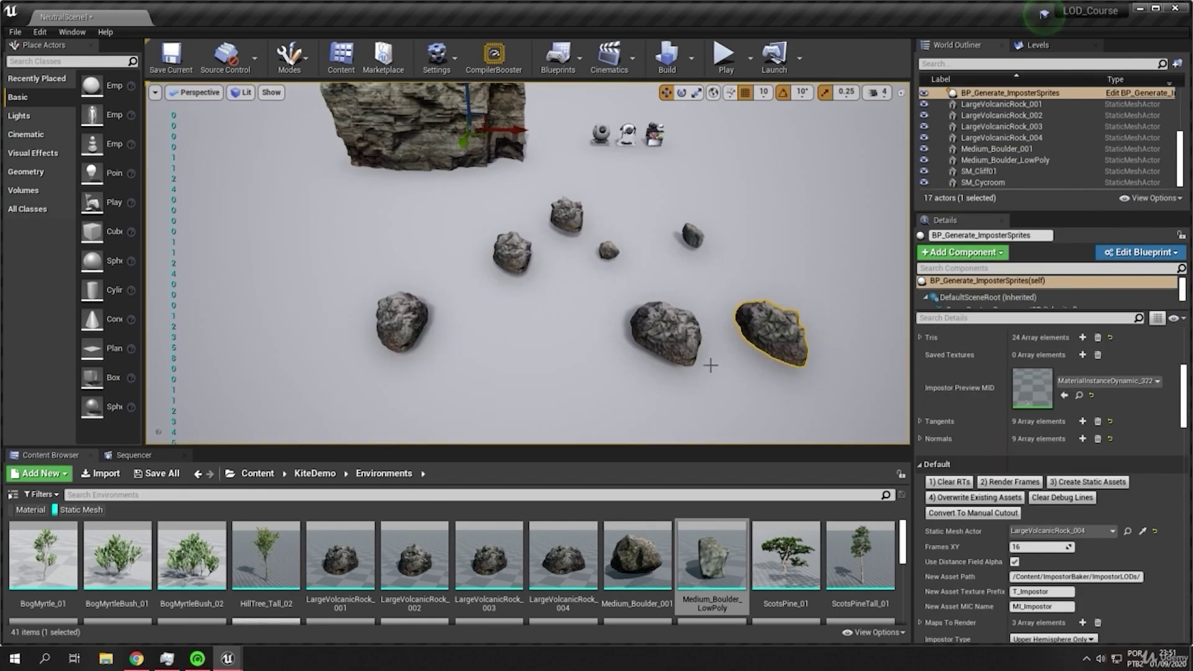
# Render the impostor frames for LargeVolcanicRock_004.
pyautogui.moveTo(711, 365); pyautogui.dragTo(770, 370, button='right')
pyautogui.press('w')
pyautogui.press('s')
pyautogui.click(980, 483)
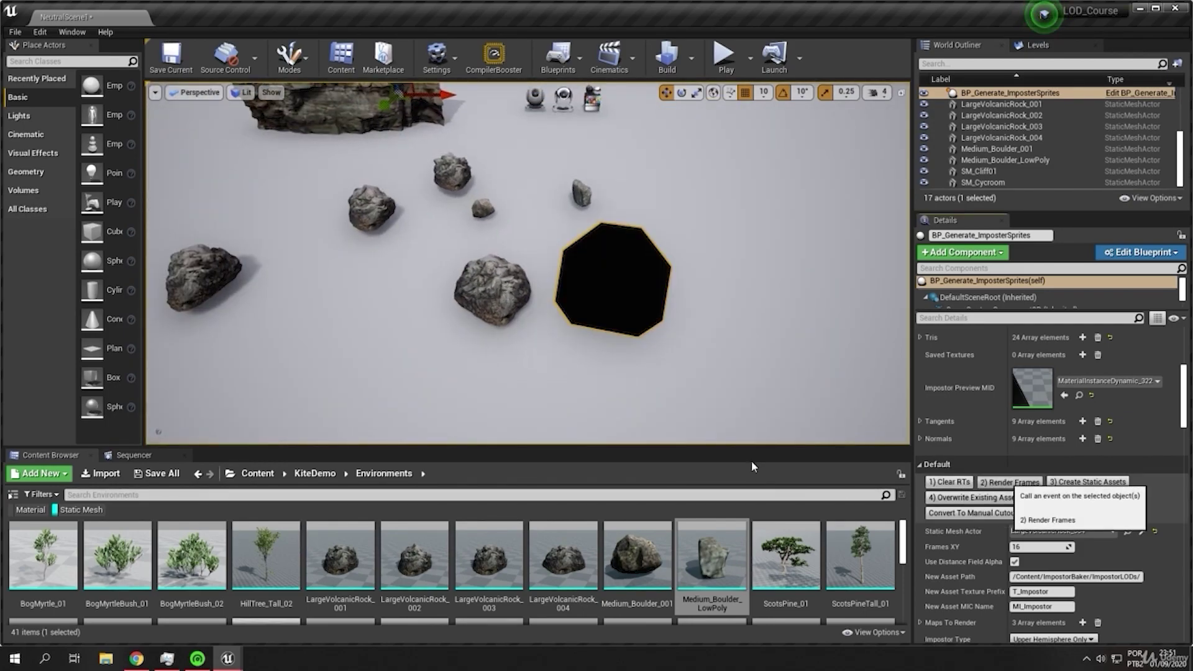
# Examine LargeVolcanicRock_004 and its impostor by circling around them.
pyautogui.click(588, 433)
pyautogui.press('w')
pyautogui.moveTo(587, 433); pyautogui.dragTo(820, 410, button='right')
pyautogui.press('s')
pyautogui.press('a')
pyautogui.moveTo(677, 360); pyautogui.dragTo(653, 348)
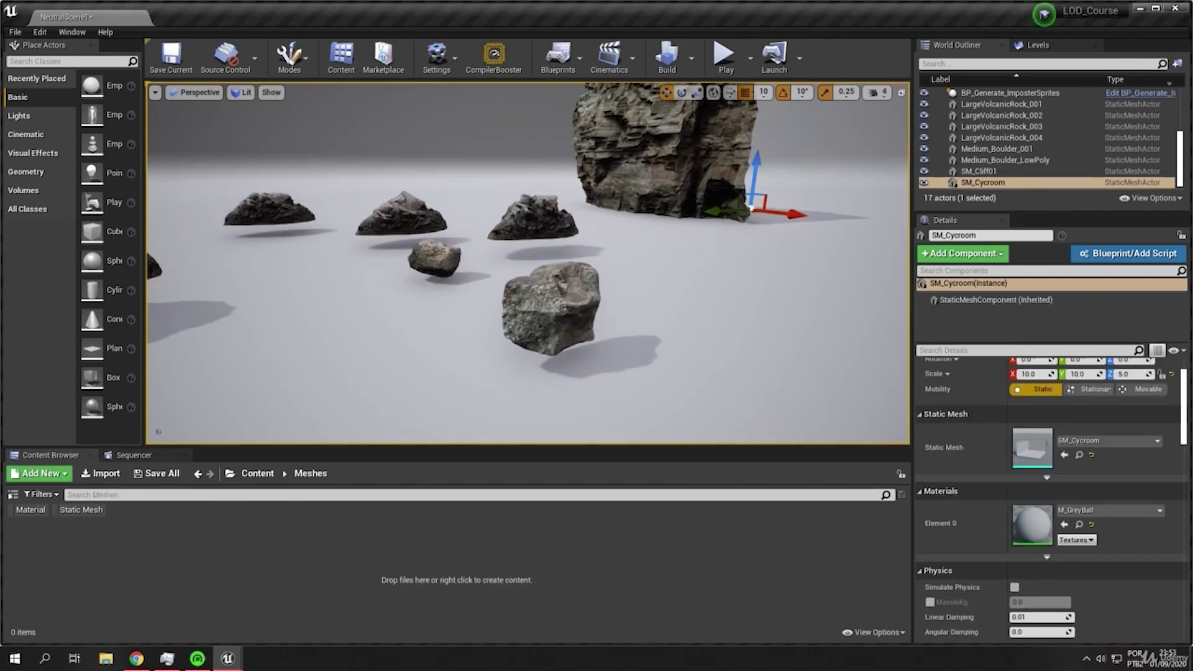
# Examine the boulders and volcanic rocks in front of the cliff at close range.
pyautogui.moveTo(677, 361); pyautogui.dragTo(677, 335)
pyautogui.press('w')
pyautogui.moveTo(528, 264); pyautogui.dragTo(539, 326, button='right')
pyautogui.press('s')
pyautogui.moveTo(671, 262); pyautogui.dragTo(659, 323)
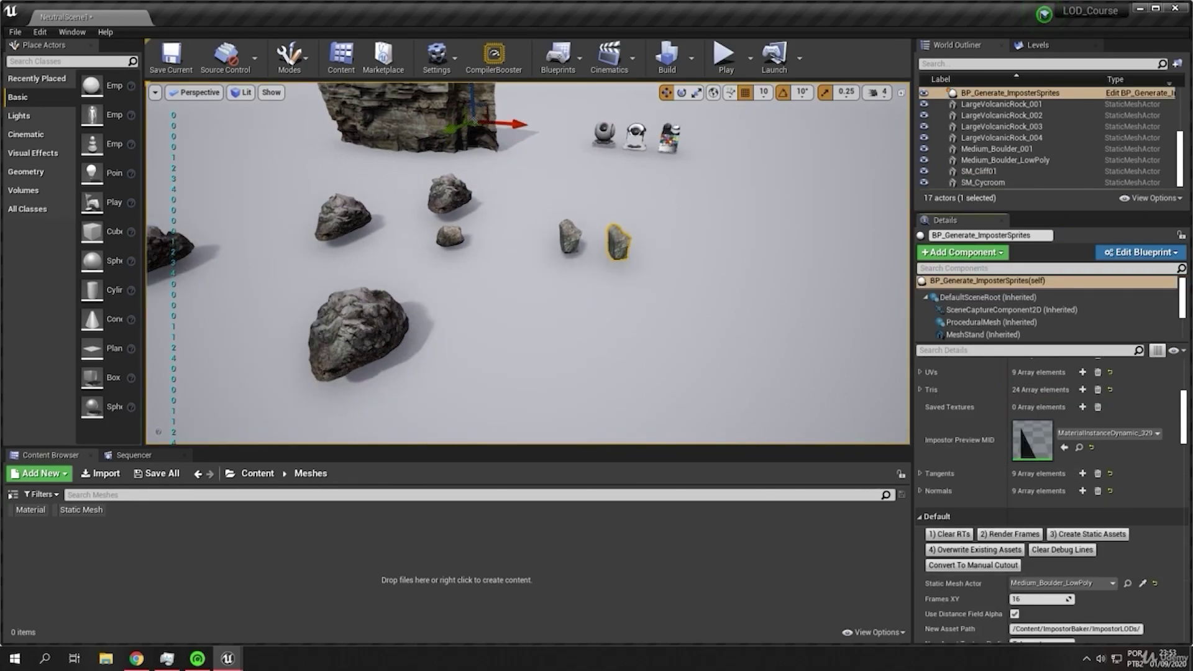
# Compare Medium_Boulder_LowPoly with its impostor from several distances and angles.
pyautogui.click(677, 311)
pyautogui.press('w')
pyautogui.moveTo(677, 311); pyautogui.dragTo(736, 297, button='right')
pyautogui.press('s')
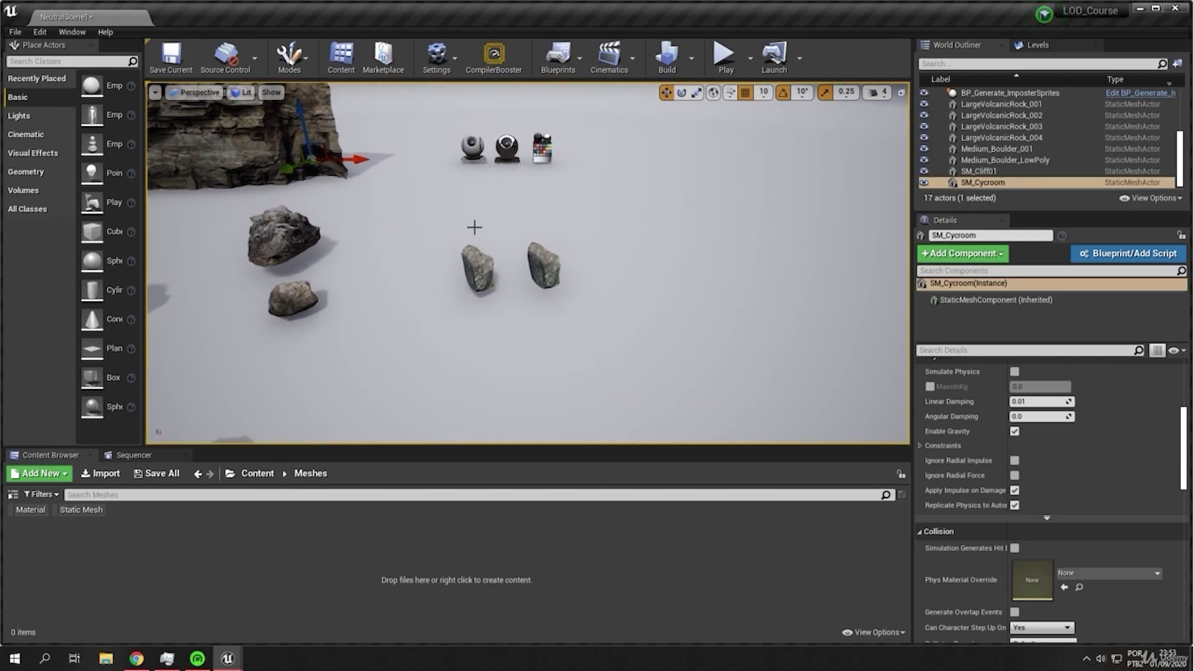
pyautogui.press('w')
pyautogui.moveTo(501, 226); pyautogui.dragTo(566, 277, button='right')
pyautogui.press('a')
pyautogui.press('s')
pyautogui.rightClick(486, 313)
# Show the low-poly boulder, its impostor and the surrounding rocks in Brush Wireframe.
pyautogui.click(423, 330)
pyautogui.moveTo(423, 331)
pyautogui.mouseDown(button='right')
pyautogui.moveTo(423, 358)
pyautogui.moveTo(407, 319)
pyautogui.mouseUp(button='right')
pyautogui.press('w')
pyautogui.click(243, 92)
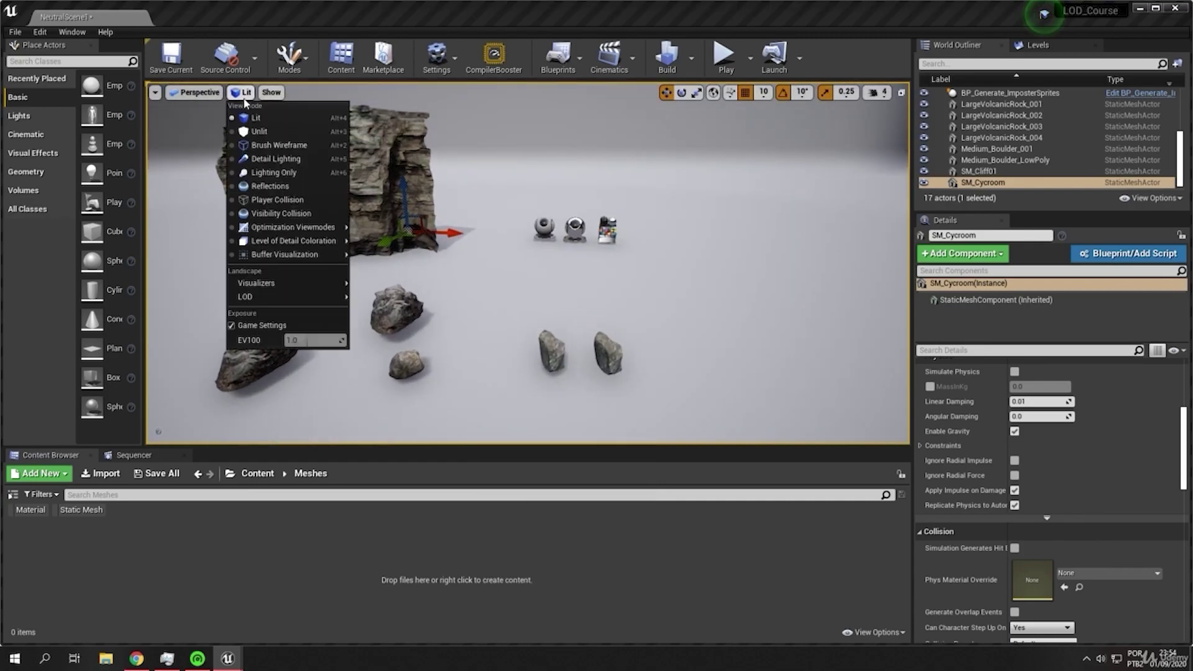
pyautogui.click(277, 146)
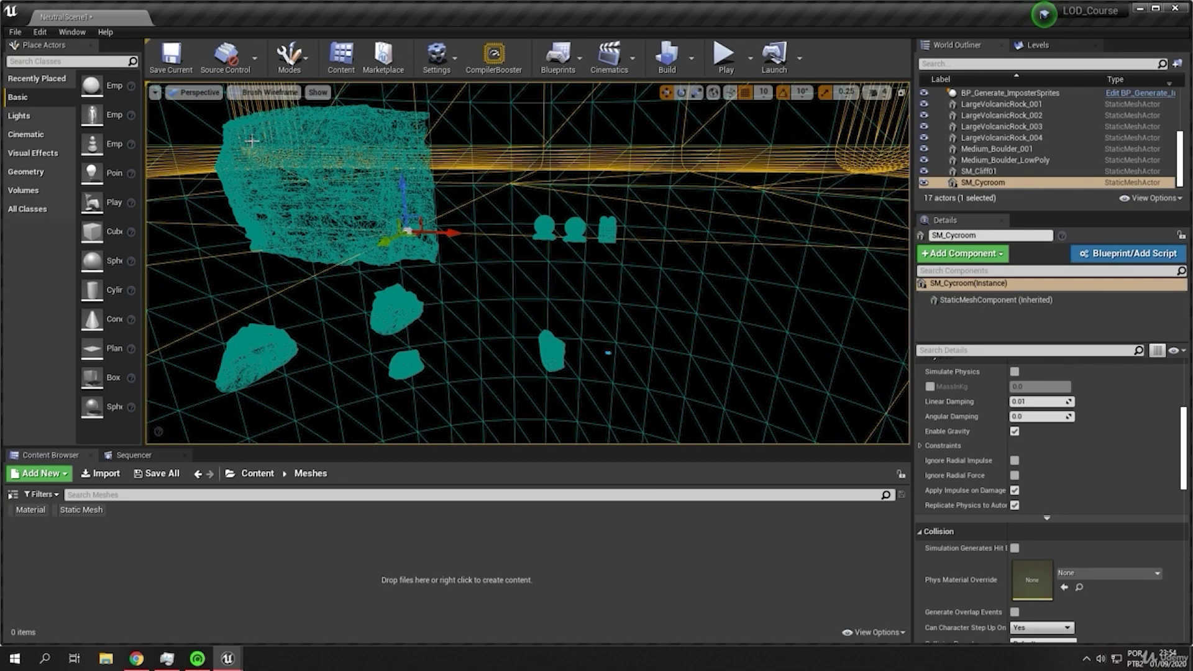
# Return to Lit view, select the Impostor Baker blueprint and clear its render targets for SM_Cliff01.
pyautogui.click(264, 94)
pyautogui.rightClick(678, 247)
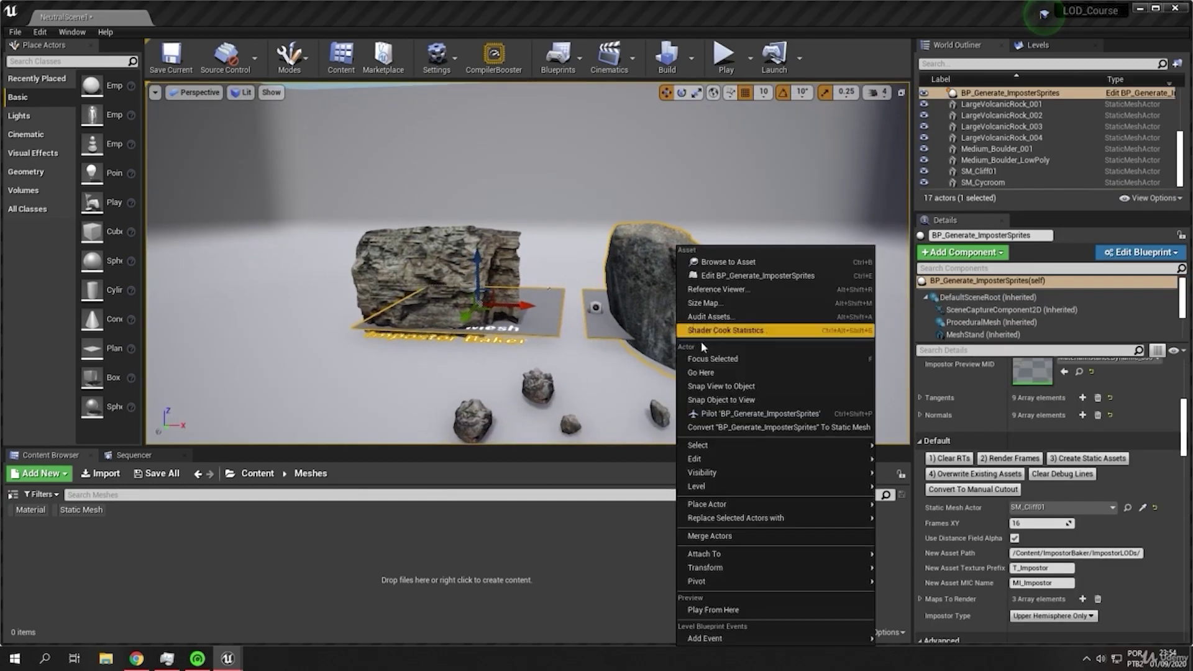
pyautogui.click(642, 252)
pyautogui.click(961, 460)
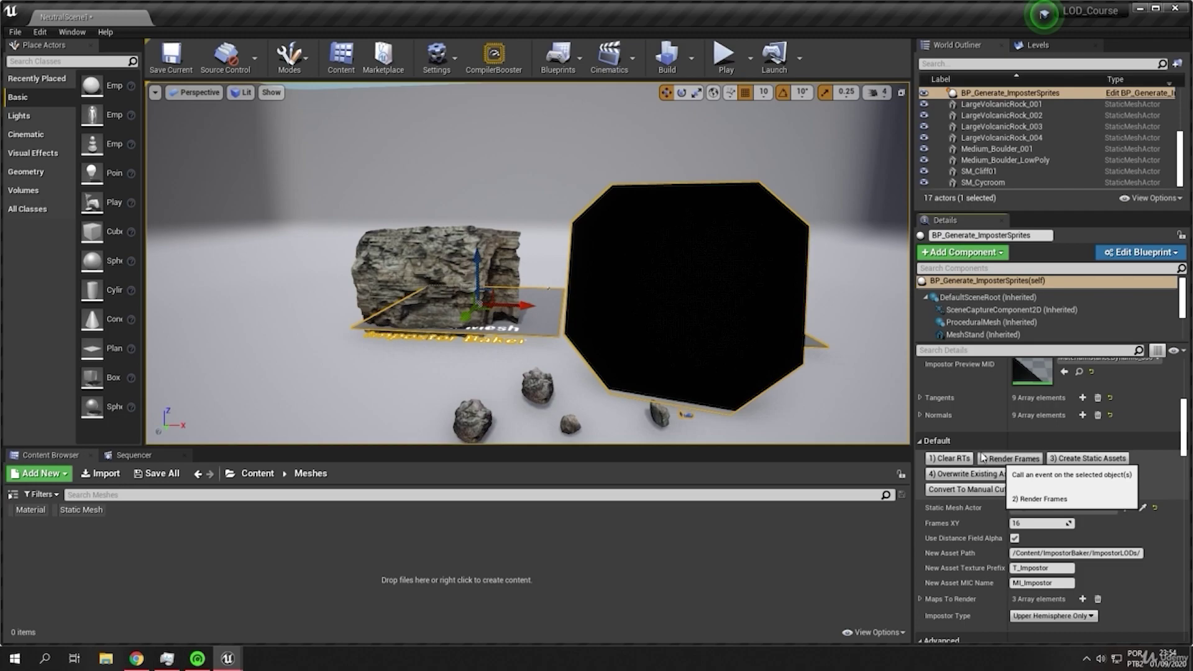
# Compare the cliff mesh with its impostor from a distance.
pyautogui.click(816, 268)
pyautogui.press('w')
pyautogui.moveTo(817, 269)
pyautogui.mouseDown(button='right')
pyautogui.moveTo(818, 304)
pyautogui.moveTo(858, 277)
pyautogui.moveTo(904, 270)
pyautogui.moveTo(780, 274)
pyautogui.moveTo(811, 257)
pyautogui.mouseUp(button='right')
pyautogui.press('s')
pyautogui.press('d')
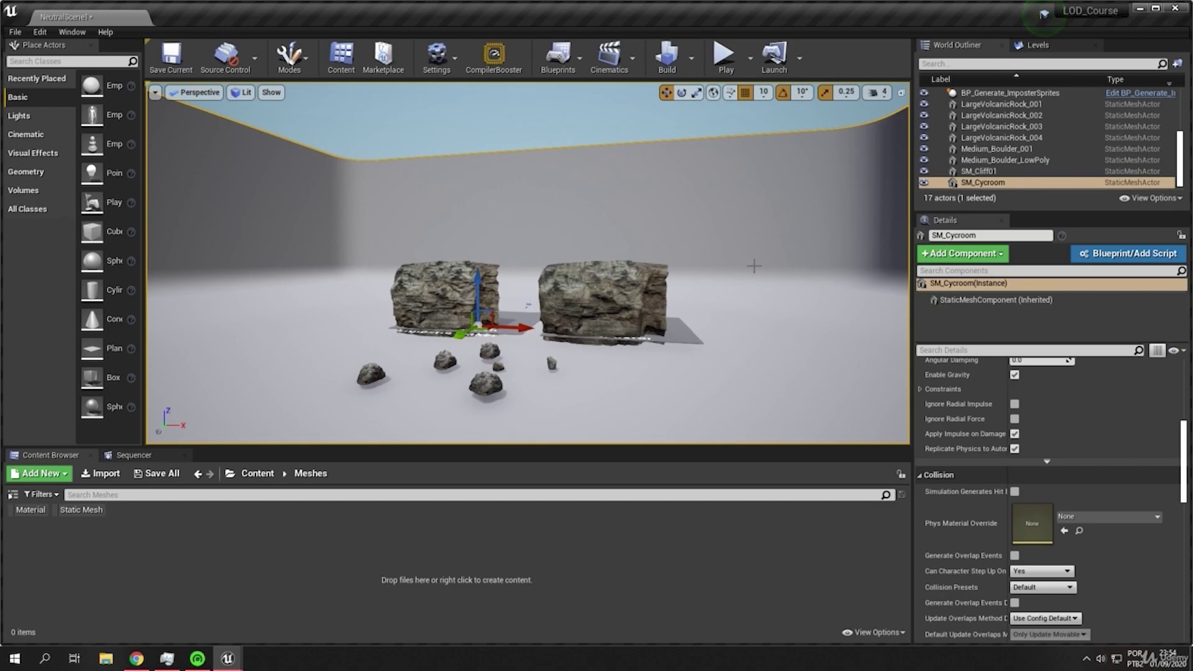
# Show the cliff and its impostor in Brush Wireframe, and return the scene to Lit.
pyautogui.click(234, 93)
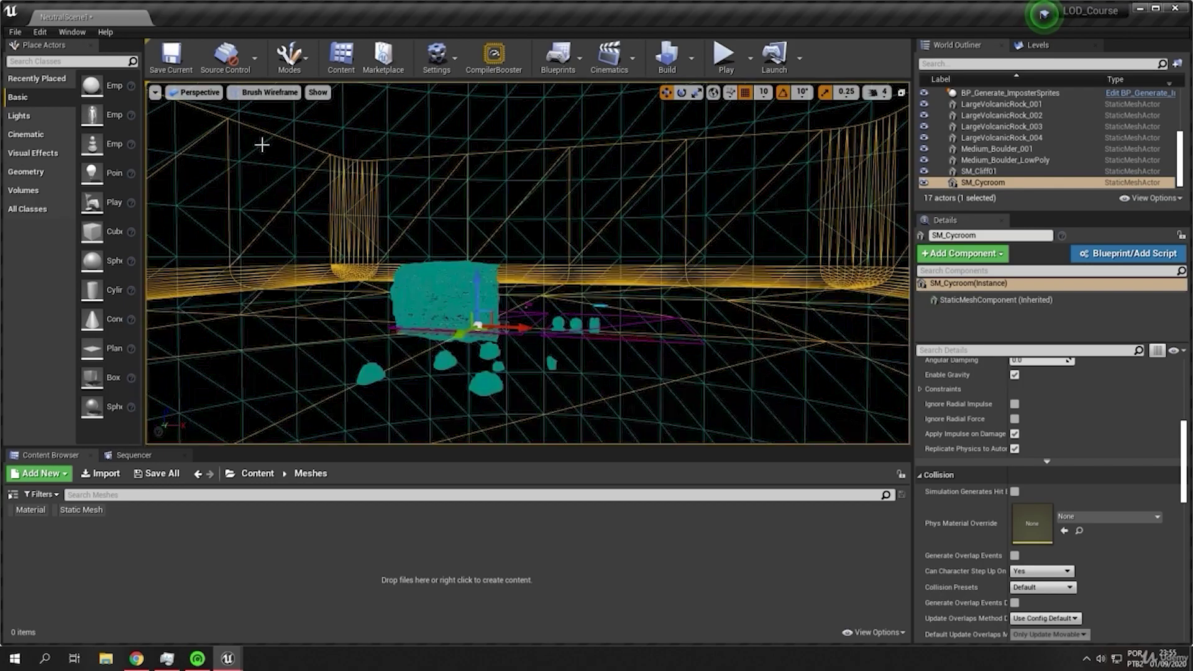
pyautogui.click(255, 93)
pyautogui.click(261, 120)
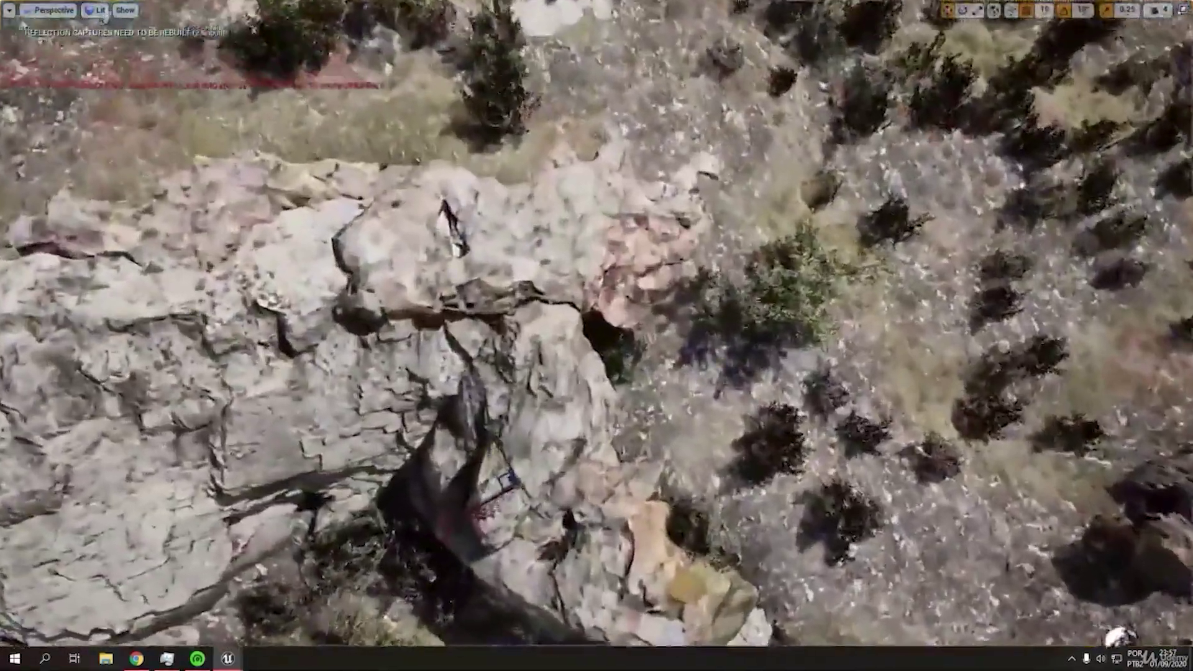
# Examine the rocky coastal landscape and the cliff meshes in the neutral scene from several angles, with camera speed 5.
pyautogui.press('s')
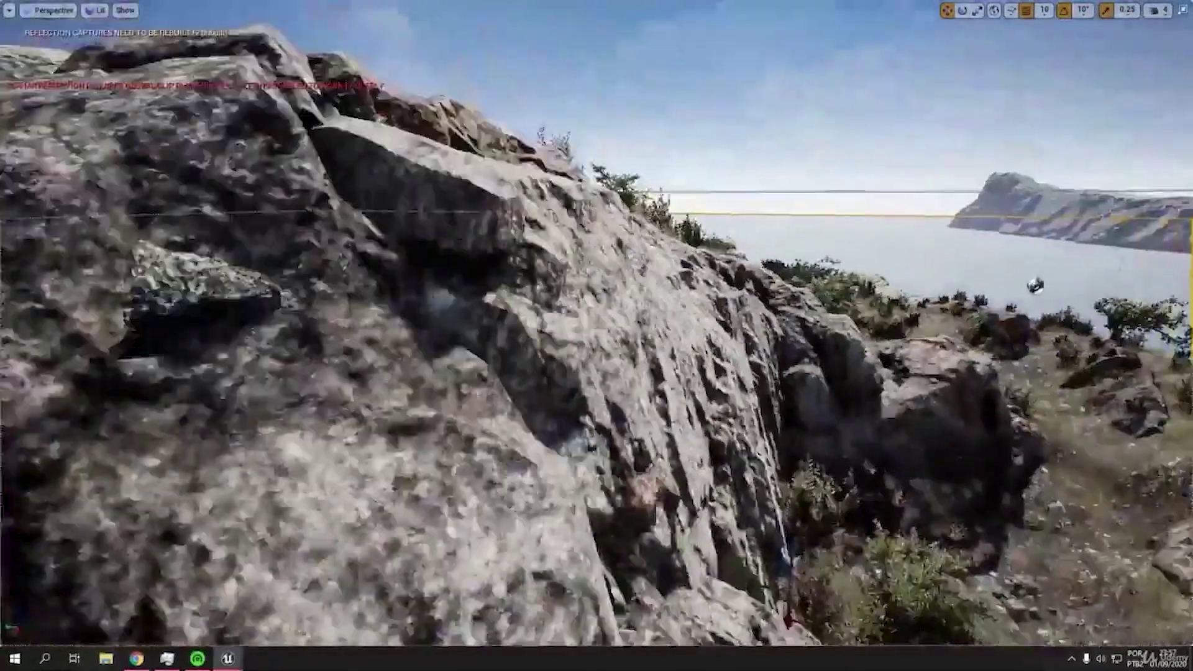
pyautogui.press('s')
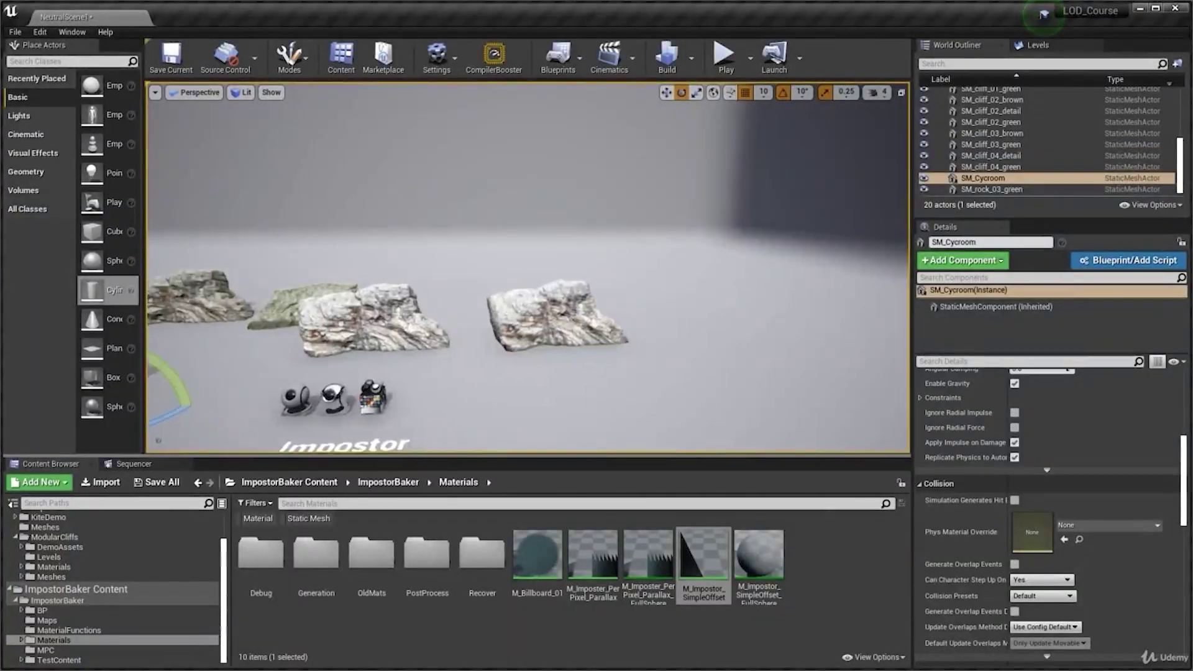
pyautogui.press('d')
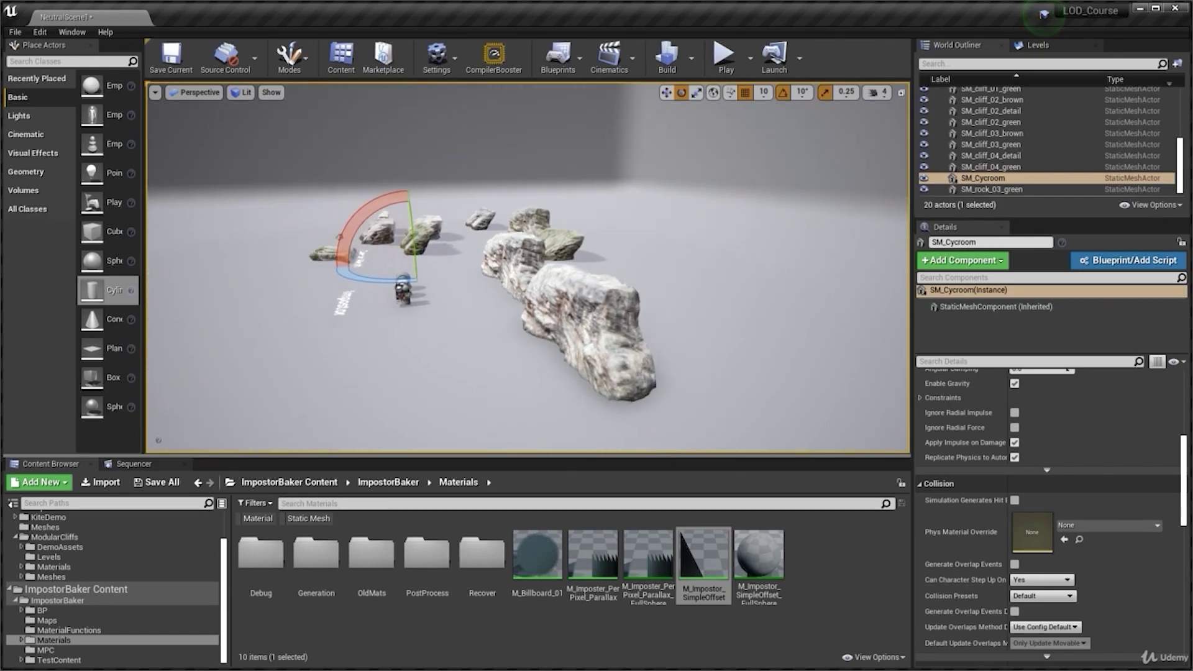
pyautogui.click(882, 97)
pyautogui.press('w')
pyautogui.moveTo(777, 205); pyautogui.dragTo(802, 217, button='right')
pyautogui.moveTo(528, 267); pyautogui.dragTo(460, 252, button='right')
pyautogui.press('d')
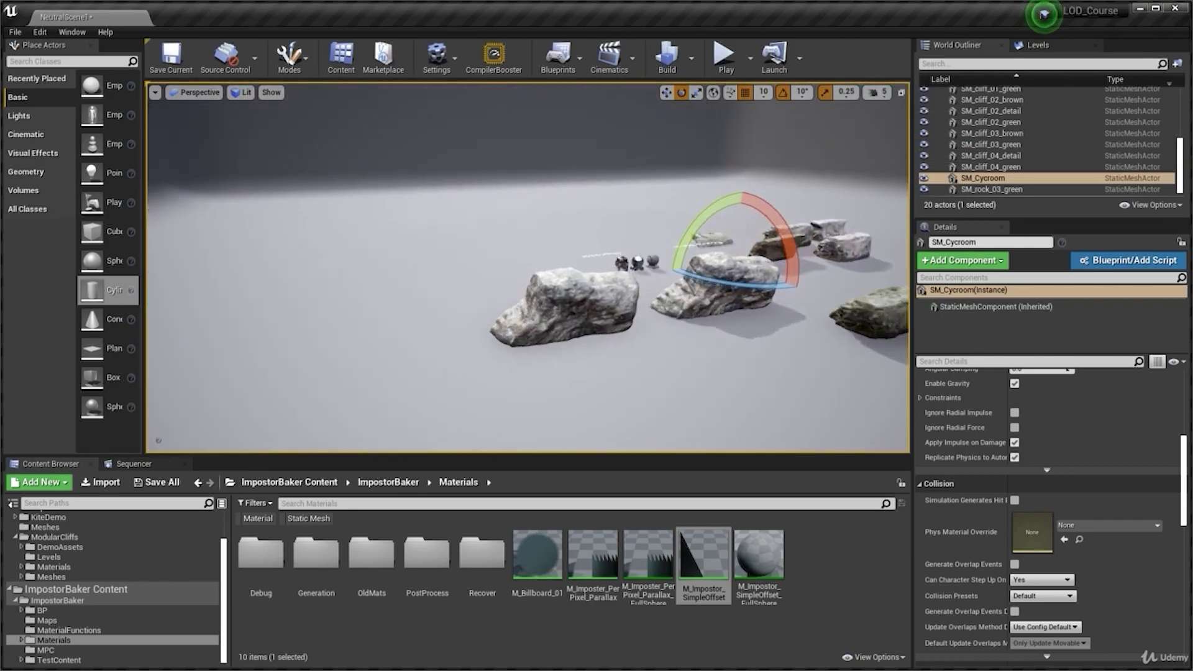
pyautogui.press('w')
pyautogui.moveTo(528, 267); pyautogui.dragTo(578, 274, button='right')
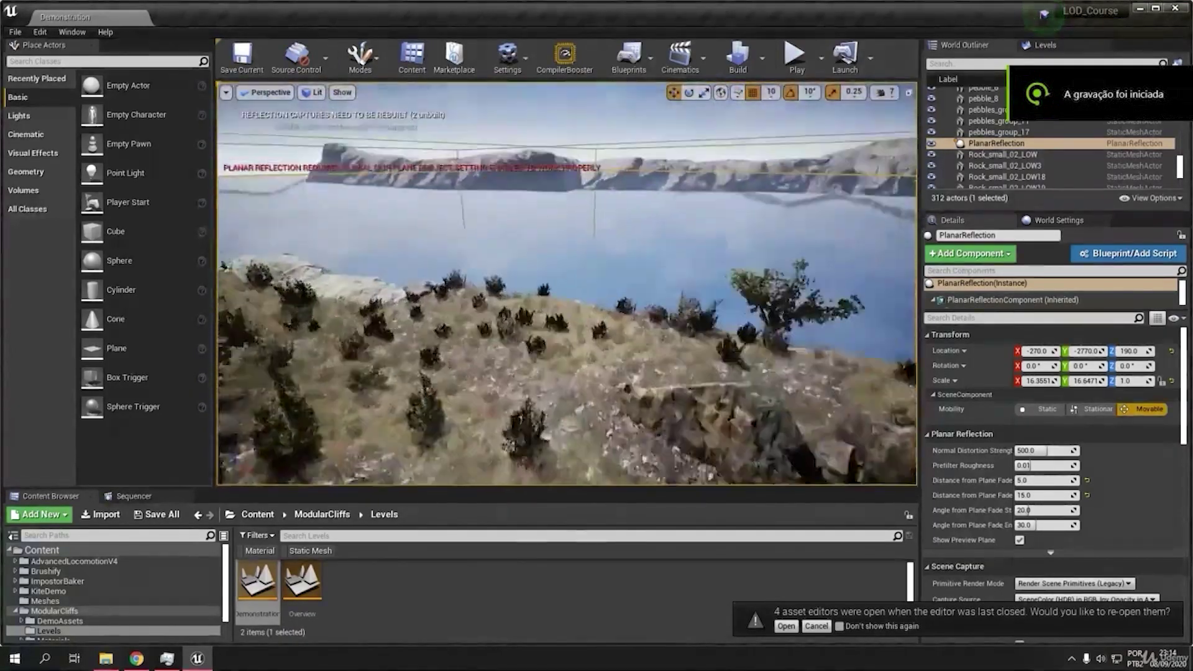
# Examine the island and surrounding cliffs of the Demonstration level from near and far.
pyautogui.press('s')
pyautogui.moveTo(567, 284); pyautogui.dragTo(659, 289, button='right')
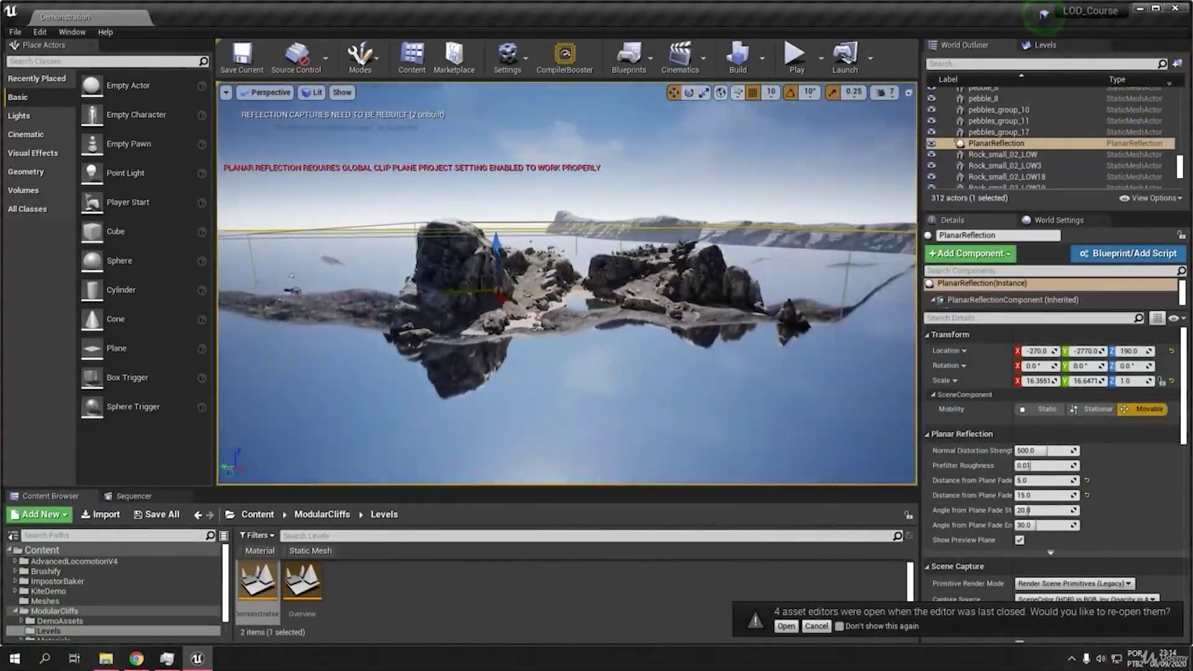
pyautogui.press('w')
pyautogui.moveTo(659, 289)
pyautogui.mouseDown(button='right')
pyautogui.moveTo(650, 274)
pyautogui.moveTo(647, 307)
pyautogui.moveTo(656, 303)
pyautogui.mouseUp(button='right')
pyautogui.press('s')
pyautogui.press('w')
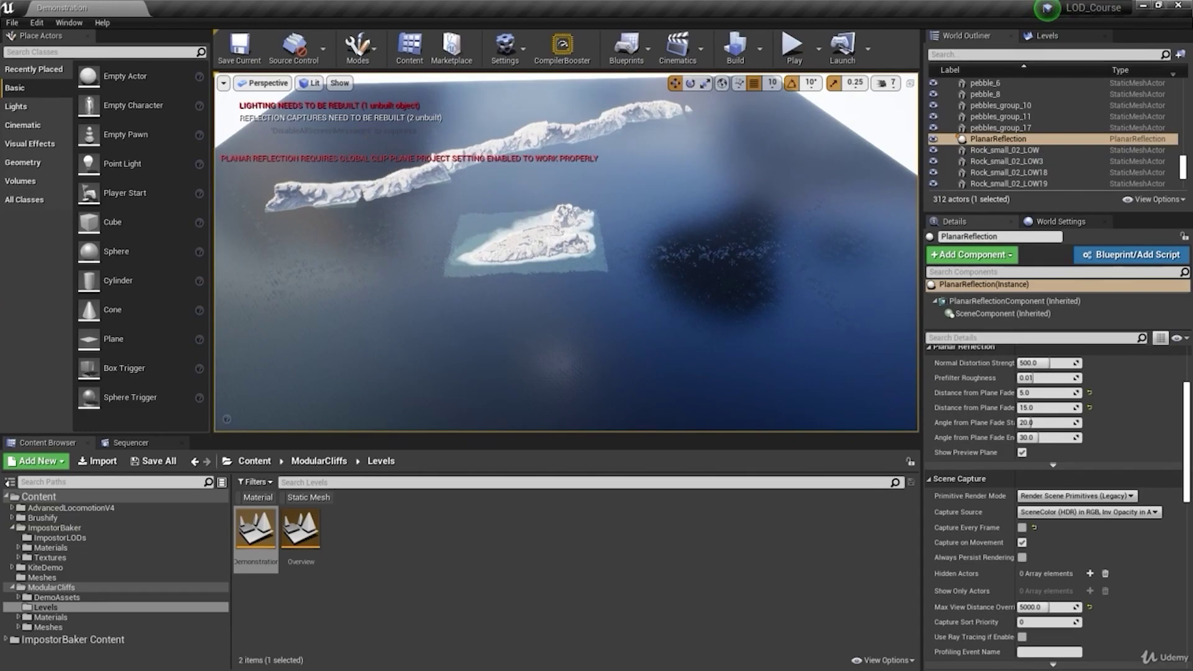
# Show the island in Brush Wireframe from a distance, and return the view to Lit.
pyautogui.click(313, 84)
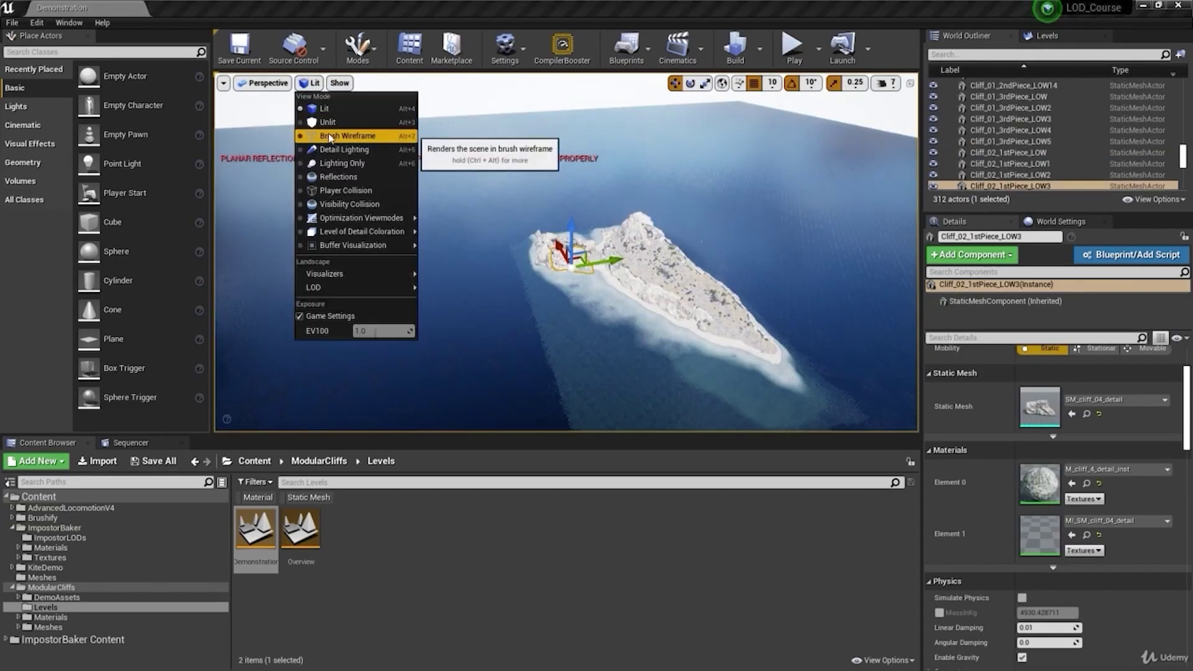
pyautogui.click(330, 136)
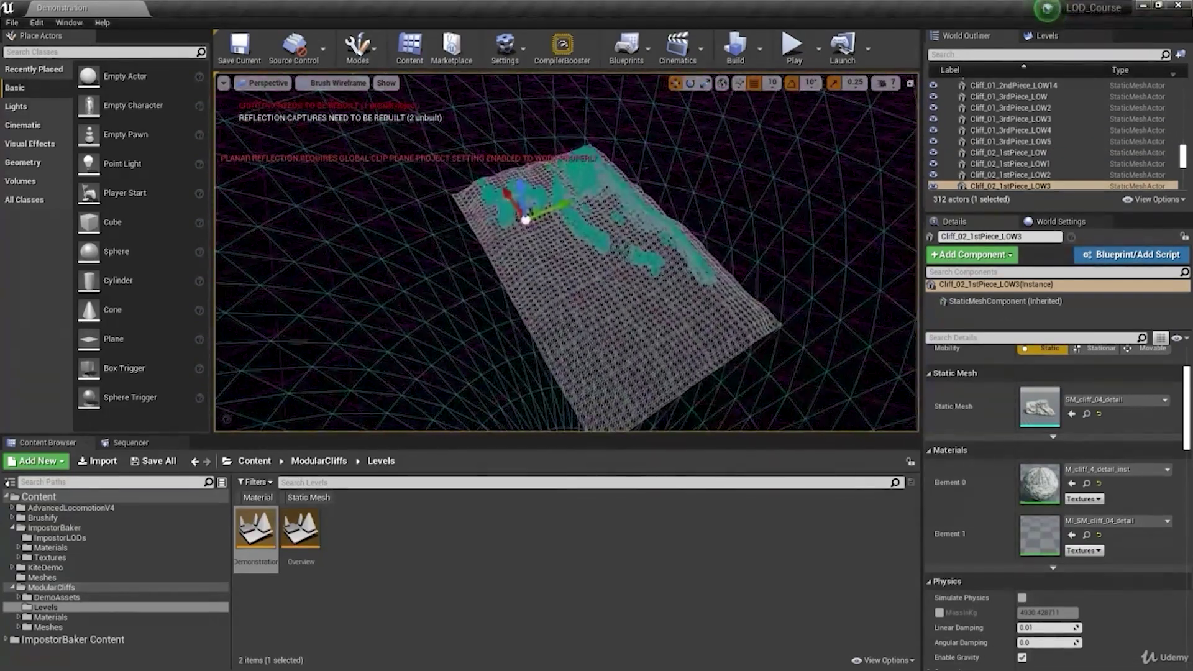
pyautogui.moveTo(565, 252); pyautogui.dragTo(628, 237, button='right')
pyautogui.rightClick(468, 167)
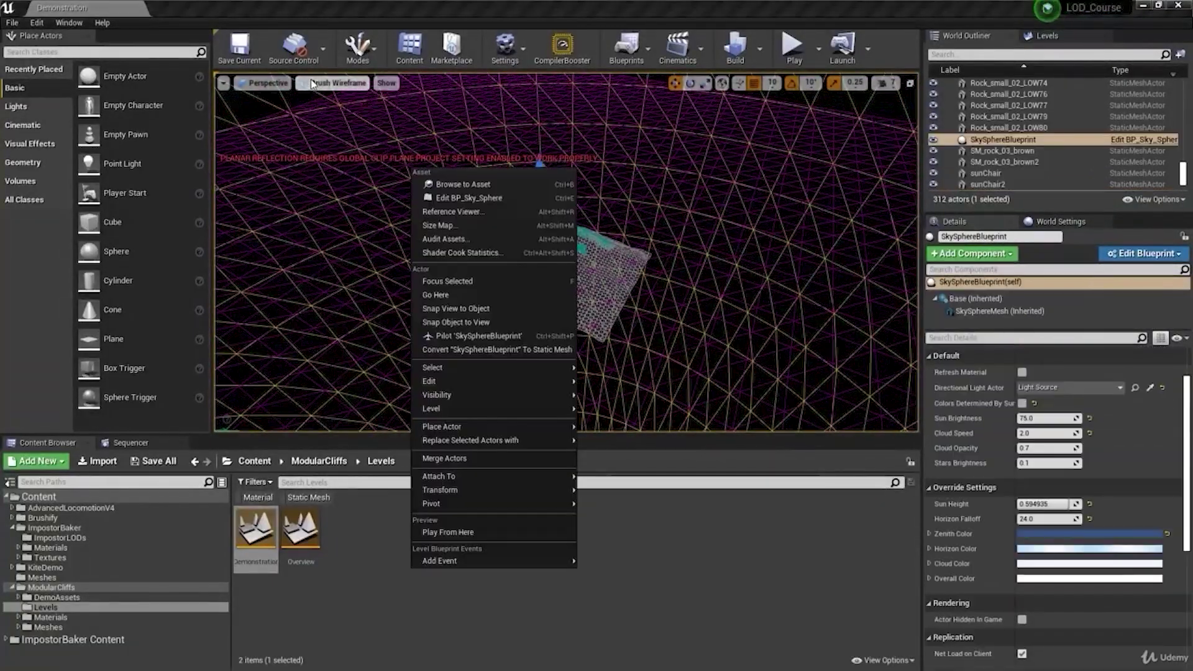
pyautogui.click(338, 82)
pyautogui.click(336, 102)
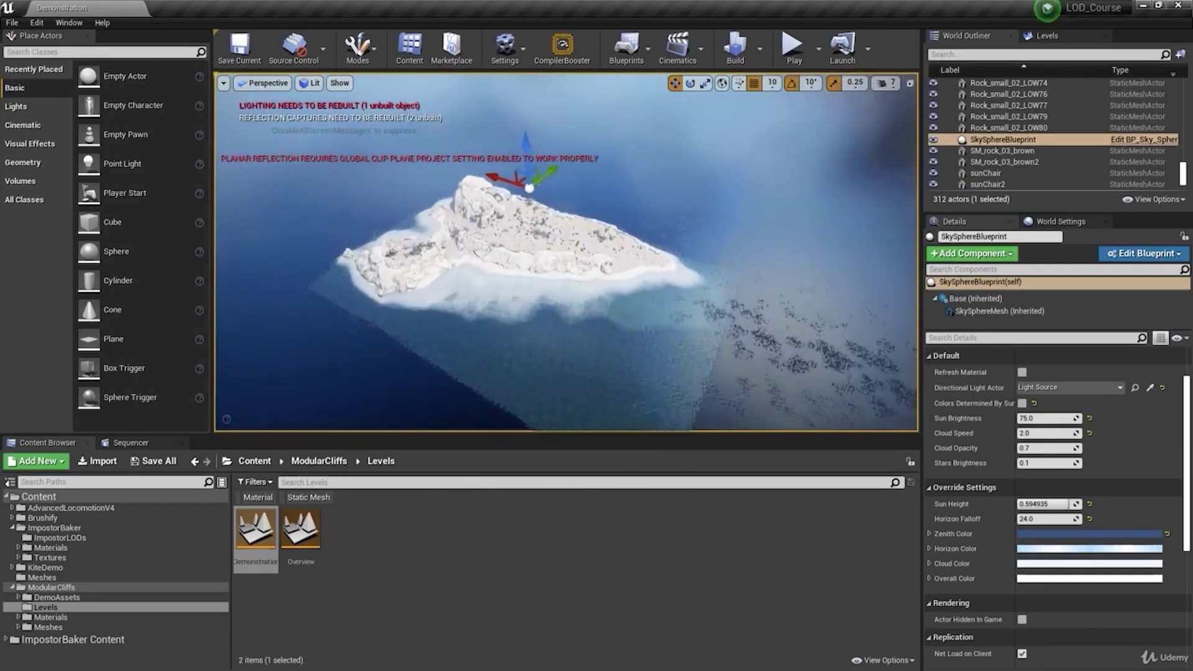
pyautogui.moveTo(566, 251)
pyautogui.mouseDown(button='right')
pyautogui.moveTo(572, 261)
pyautogui.moveTo(562, 251)
pyautogui.mouseUp(button='right')
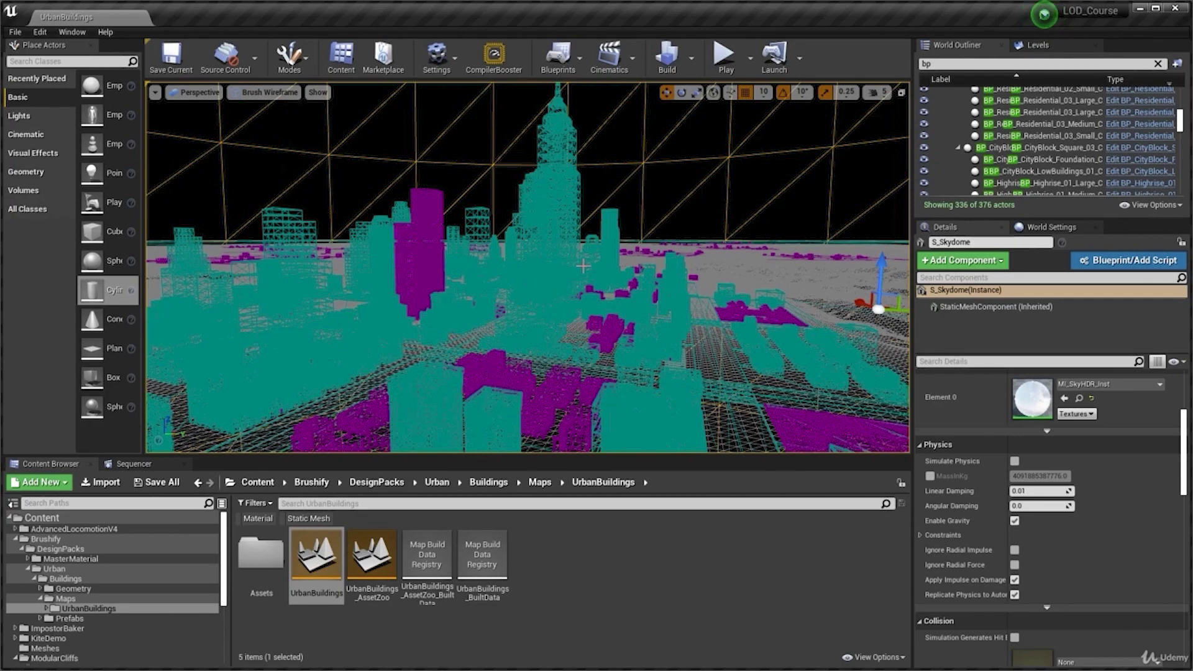
# Show the UrbanBuildings city in Lit mode and examine its streets and high-rises from several angles.
pyautogui.click(255, 92)
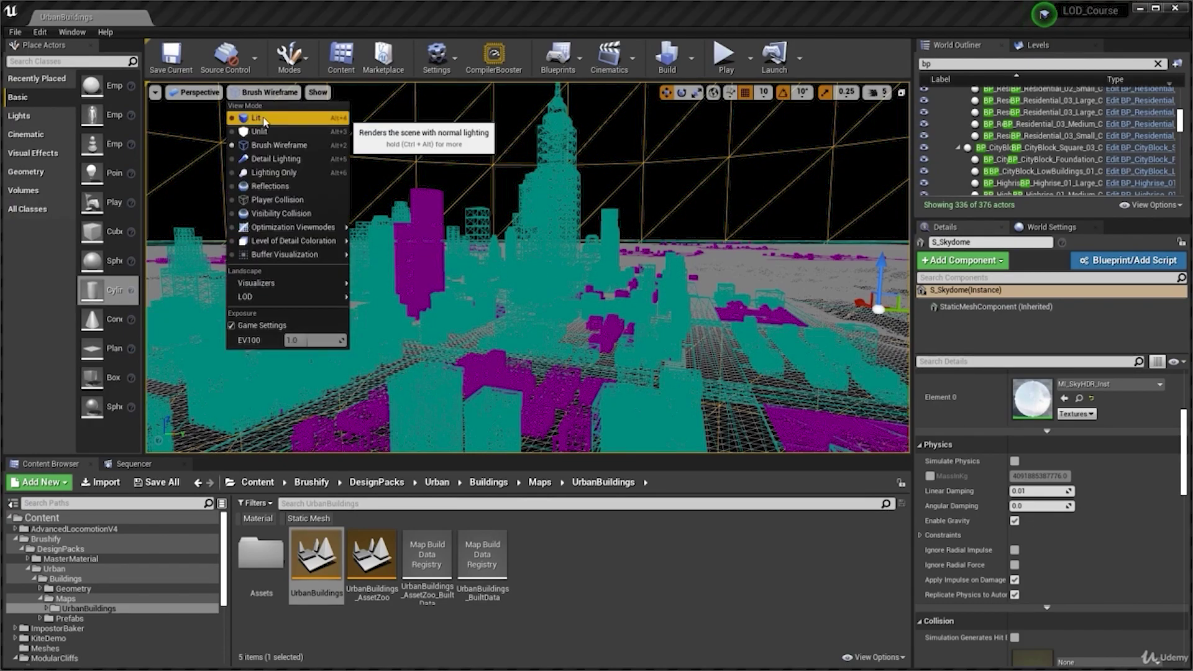
pyautogui.click(256, 118)
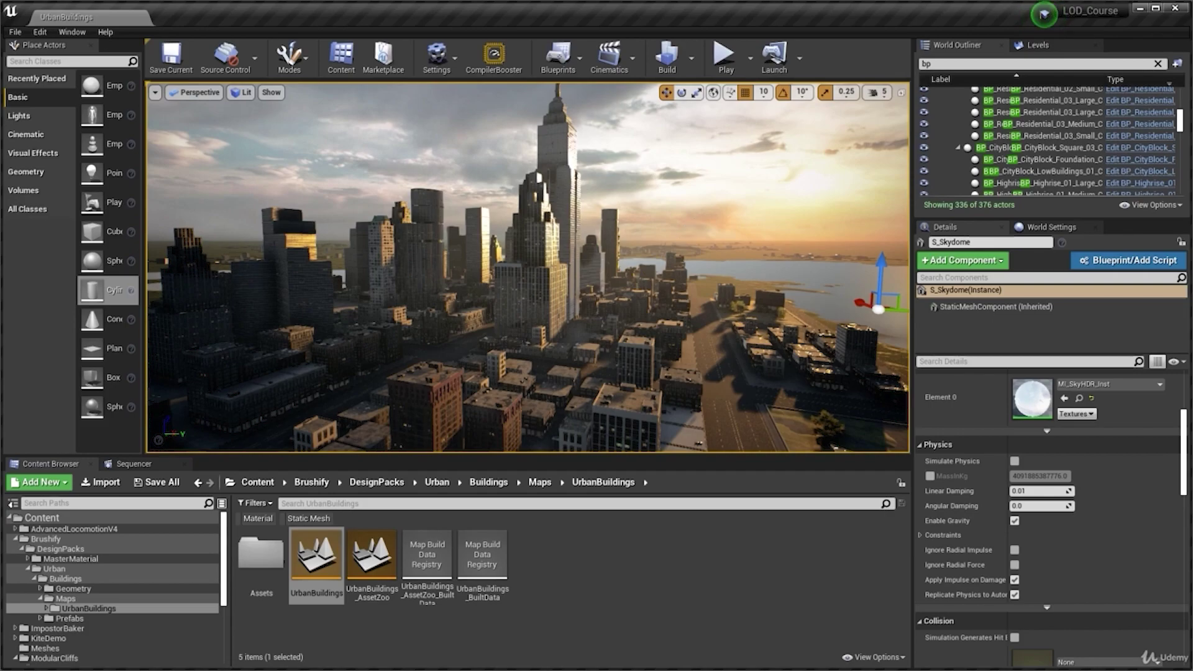
pyautogui.moveTo(528, 267); pyautogui.dragTo(506, 155, button='right')
pyautogui.press('w')
pyautogui.press('w')
pyautogui.press('s')
pyautogui.rightClick(685, 228)
pyautogui.press('s')
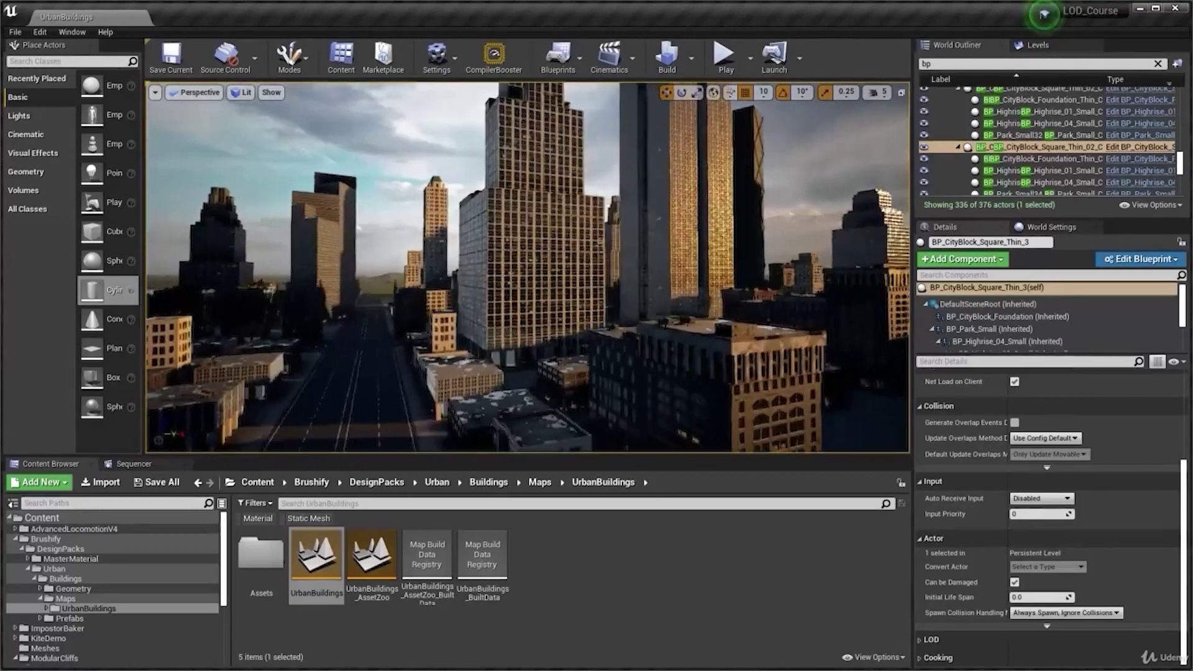
pyautogui.moveTo(453, 245); pyautogui.dragTo(504, 245, button='right')
pyautogui.rightClick(452, 245)
# Inspect the modular static mesh components that make up the high-rise building blueprints.
pyautogui.click(529, 199)
pyautogui.click(984, 317)
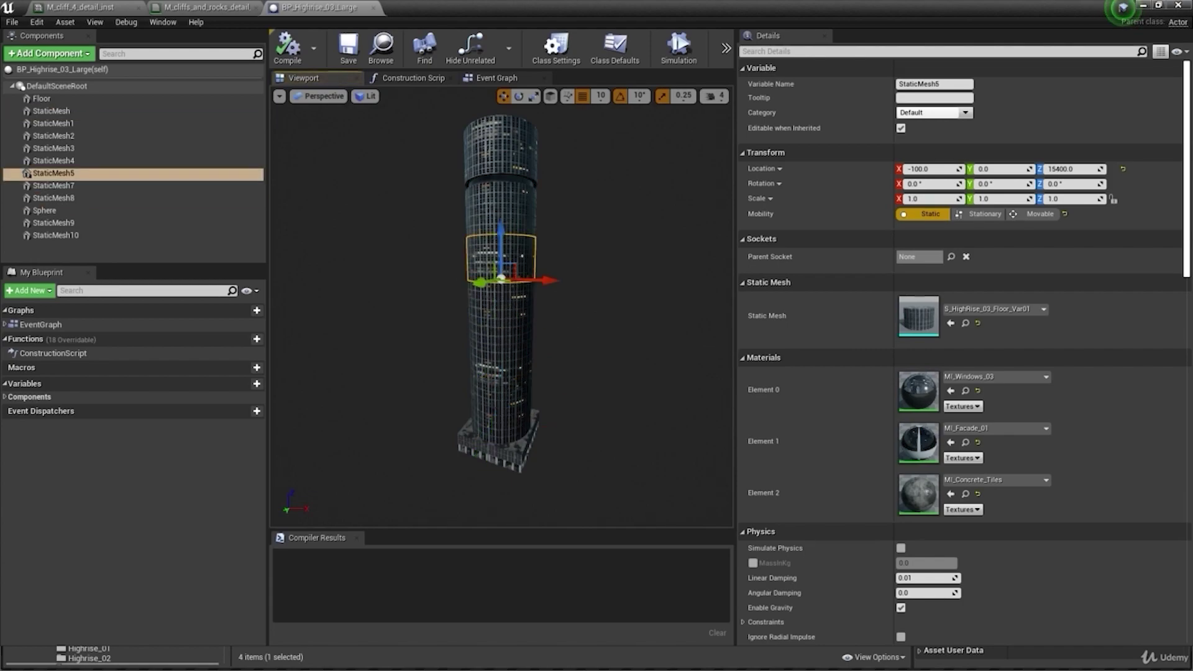
pyautogui.click(513, 212)
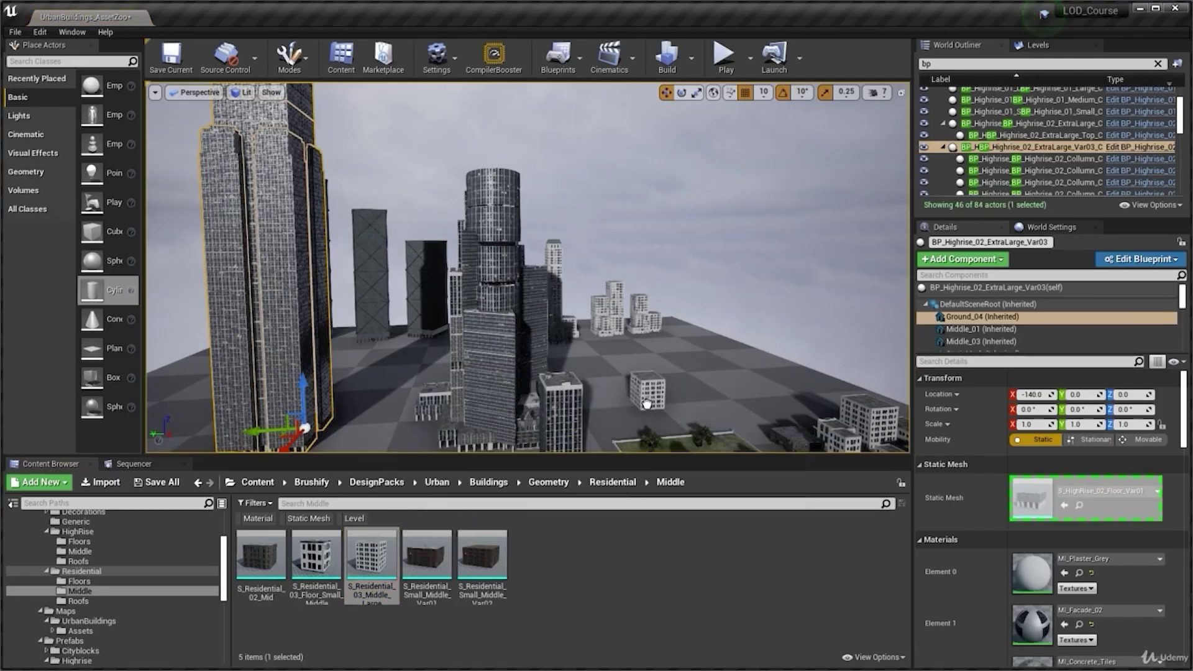
# Examine the white residential building and its windows at close range among the asset zoo buildings.
pyautogui.press('w')
pyautogui.moveTo(647, 405); pyautogui.dragTo(705, 388, button='right')
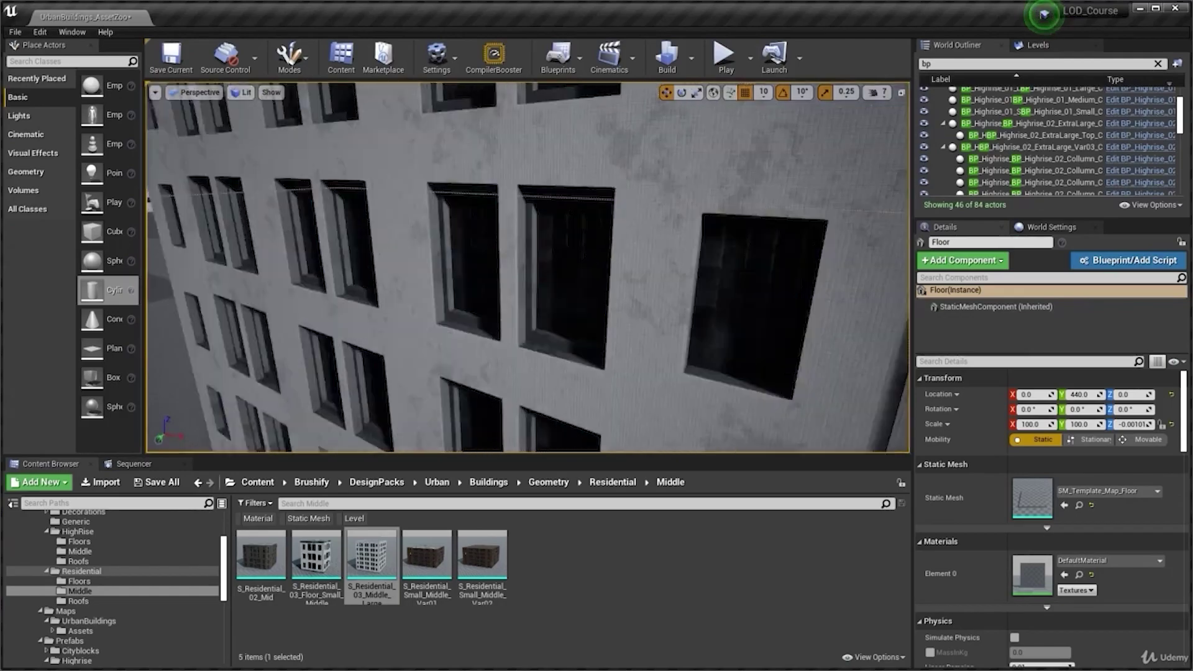
pyautogui.press('s')
pyautogui.press('s')
pyautogui.rightClick(607, 143)
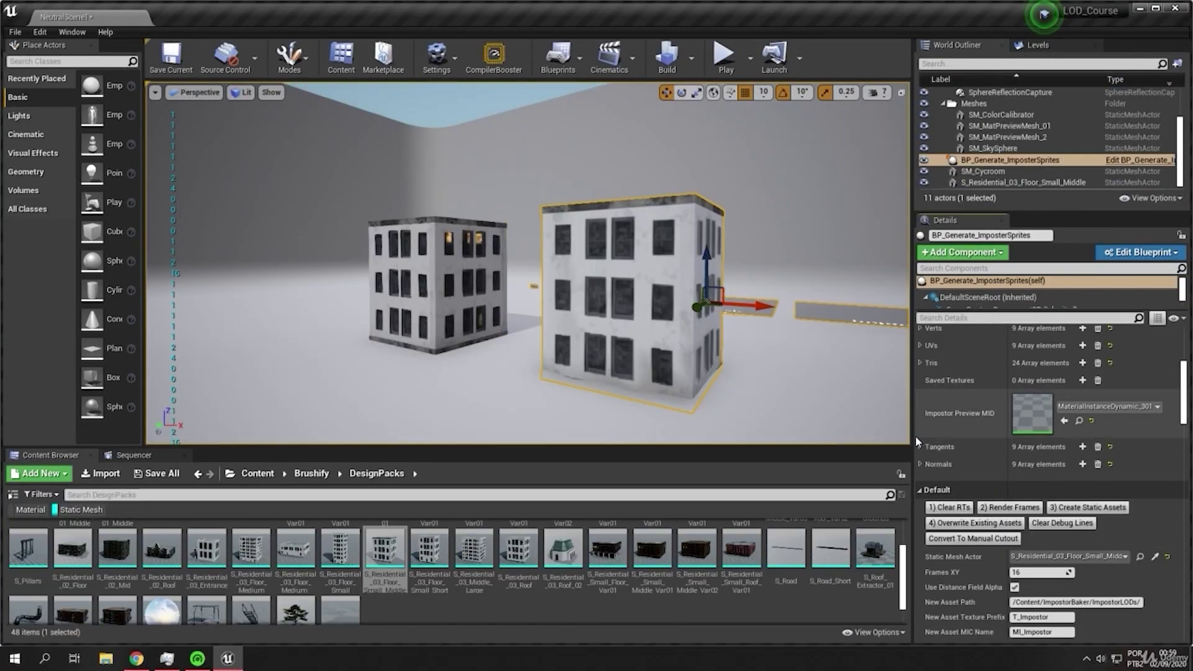
# Compare S_Residential_03_Floor_Small_Middle with its impostor from several distances and angles.
pyautogui.click(803, 380)
pyautogui.press('a')
pyautogui.moveTo(804, 380); pyautogui.dragTo(874, 398, button='right')
pyautogui.press('w')
pyautogui.press('s')
pyautogui.press('a')
pyautogui.press('w')
pyautogui.press('s')
pyautogui.press('d')
pyautogui.press('w')
pyautogui.press('s')
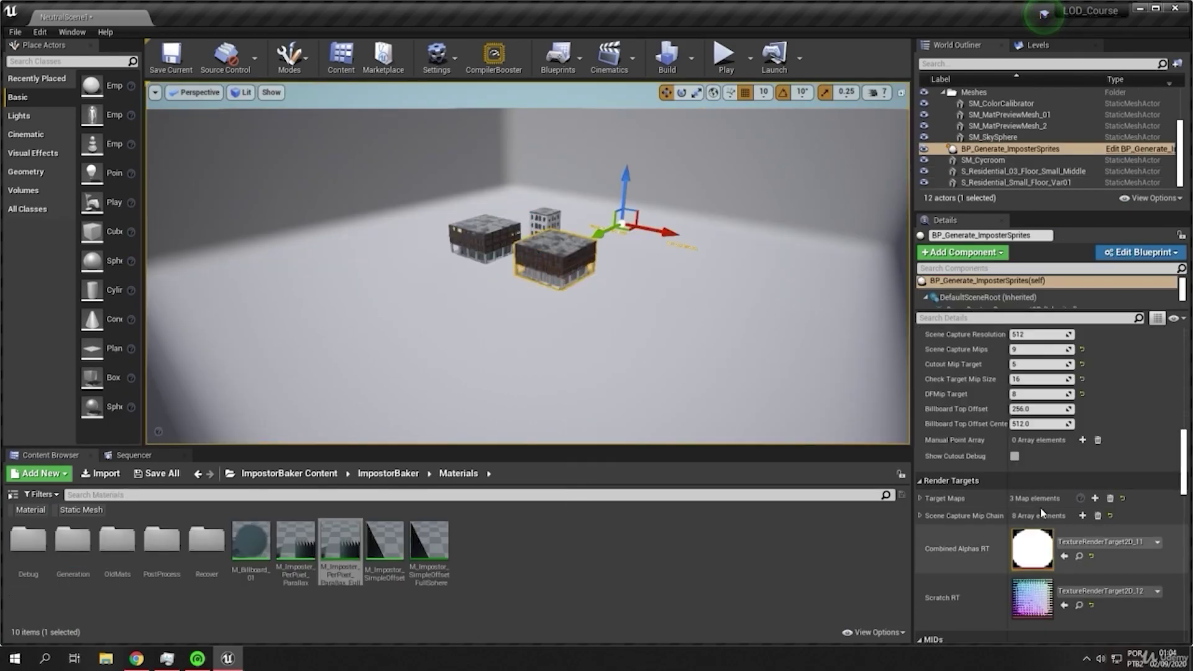
# Render the impostor frames for the residential floor meshes with the Impostor Baker.
pyautogui.scroll(5, 1041, 508)
pyautogui.click(1048, 494)
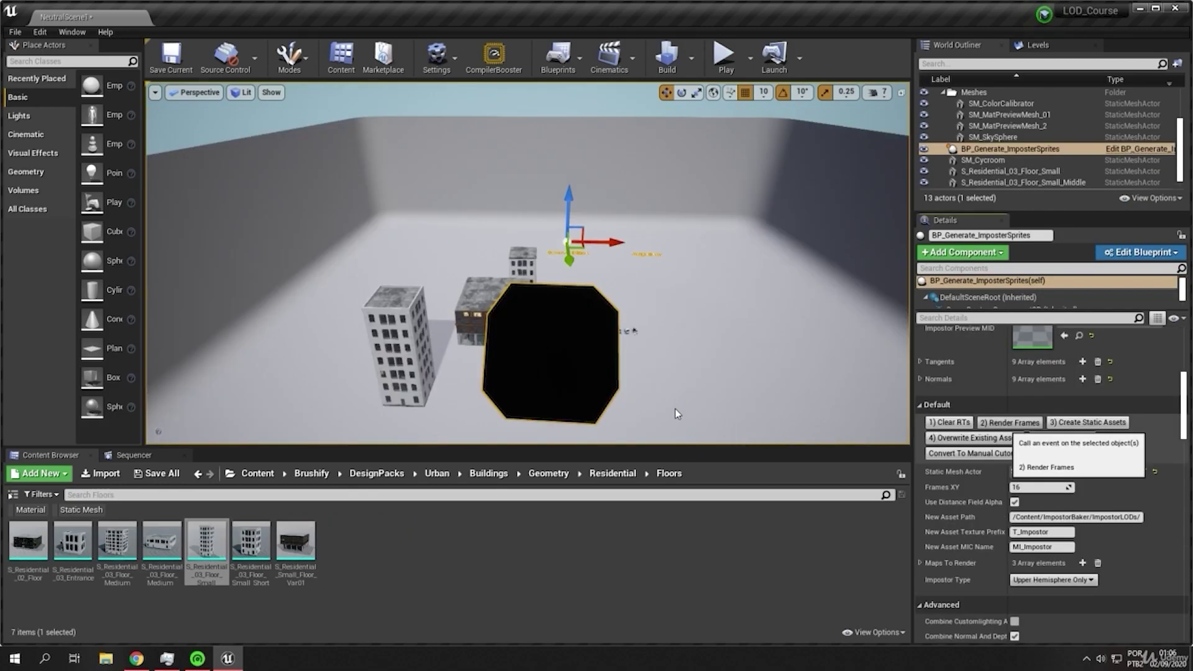
pyautogui.click(627, 332)
pyautogui.click(652, 373)
# Compare the tall S_Residential_03_Floor_Small building with its impostor from several angles.
pyautogui.moveTo(652, 373); pyautogui.dragTo(710, 331, button='right')
pyautogui.rightClick(709, 331)
pyautogui.moveTo(629, 310); pyautogui.dragTo(626, 297, button='right')
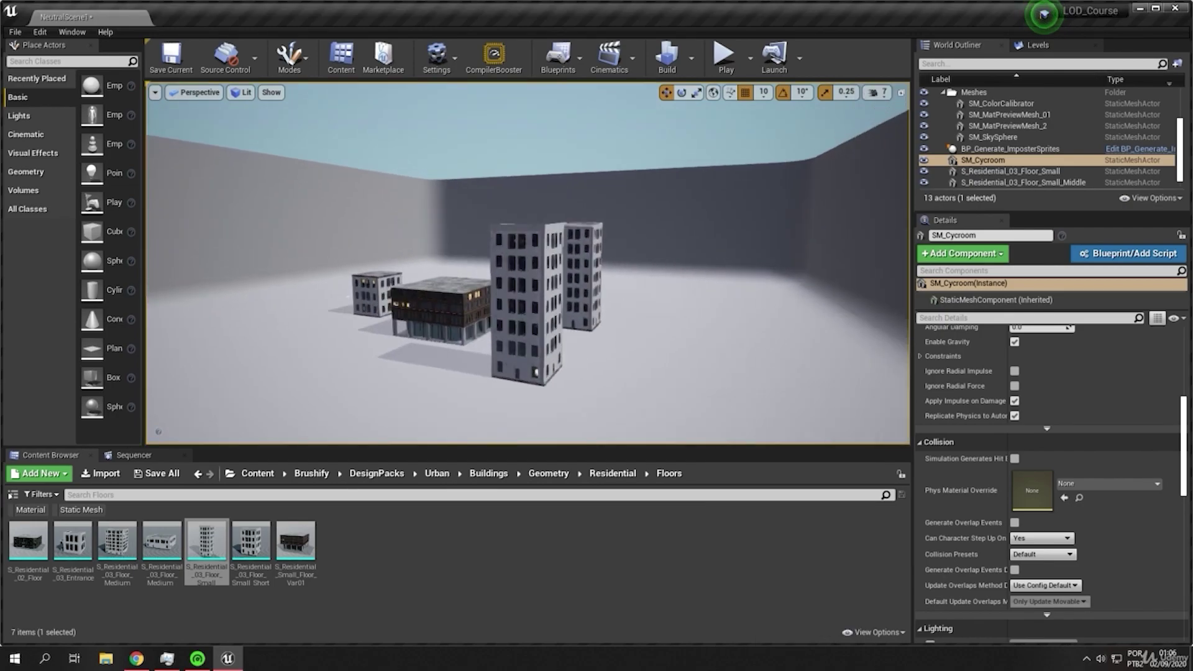
pyautogui.moveTo(385, 193); pyautogui.dragTo(407, 186, button='right')
pyautogui.rightClick(408, 185)
# Set the Impostor Type for S_Residential_02_Floor to Upper Hemisphere Only and compare the building with its impostor.
pyautogui.click(664, 265)
pyautogui.scroll(10, 1083, 432)
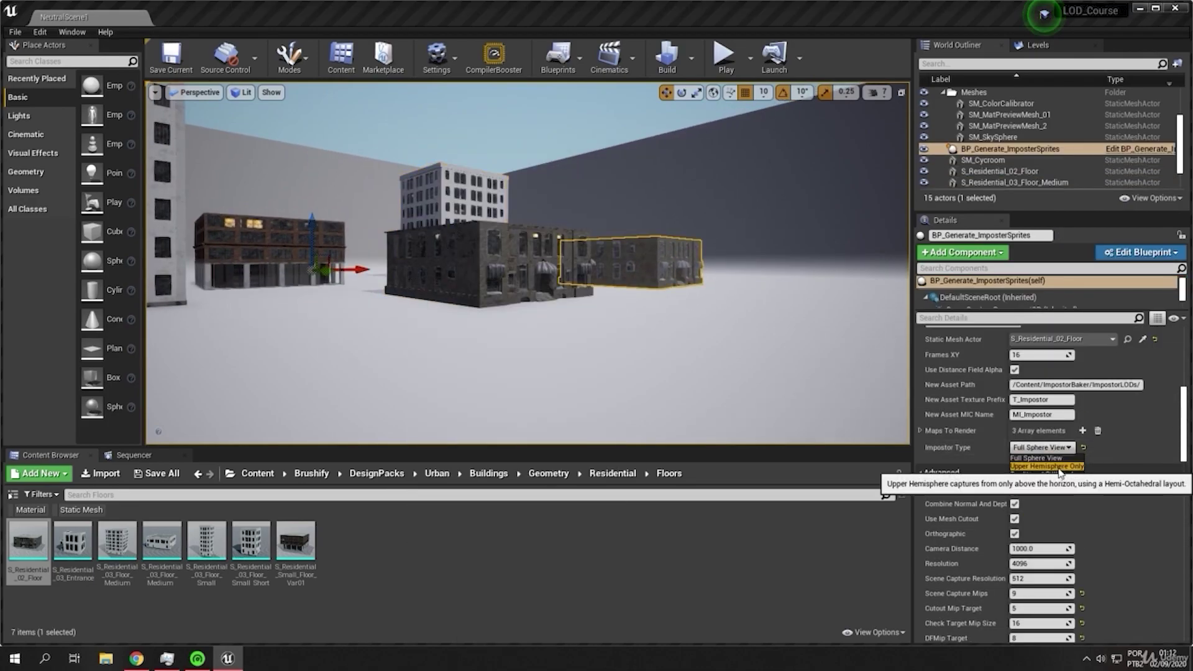
pyautogui.click(1059, 466)
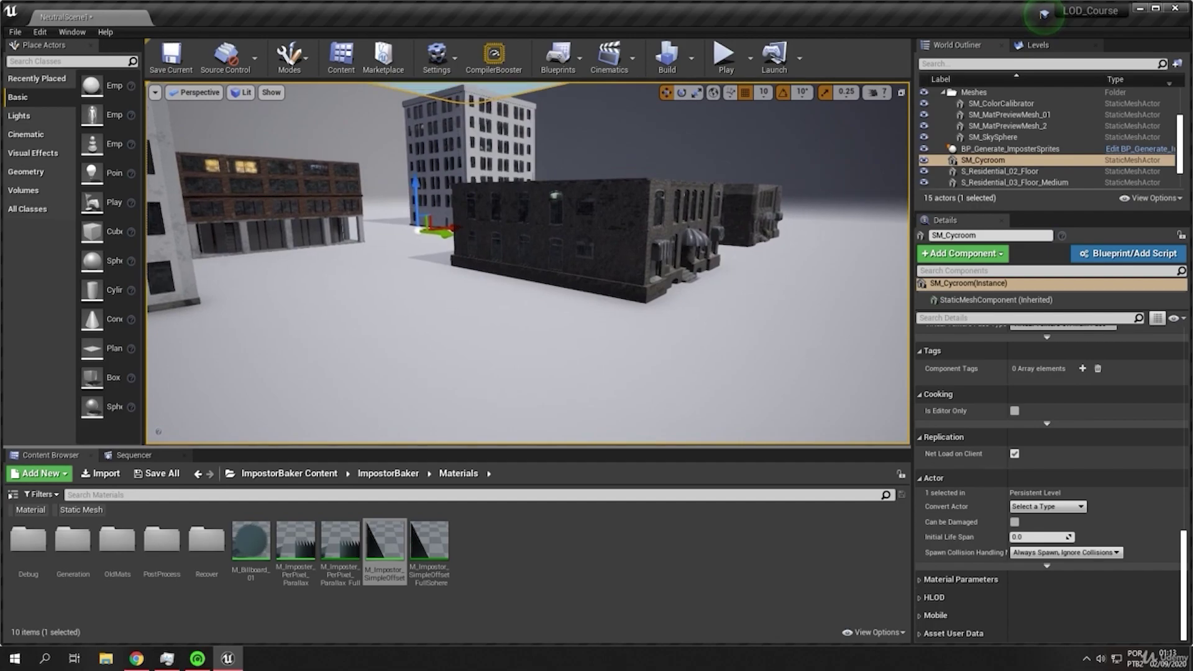
pyautogui.moveTo(528, 267); pyautogui.dragTo(530, 256, button='right')
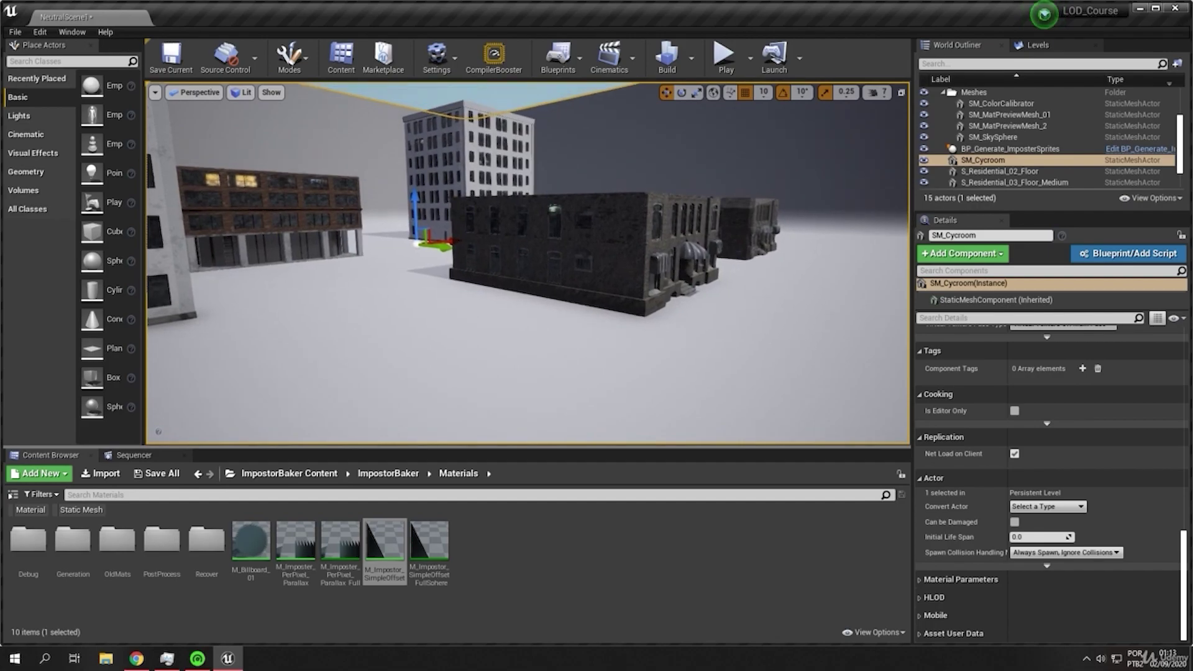
pyautogui.click(761, 235)
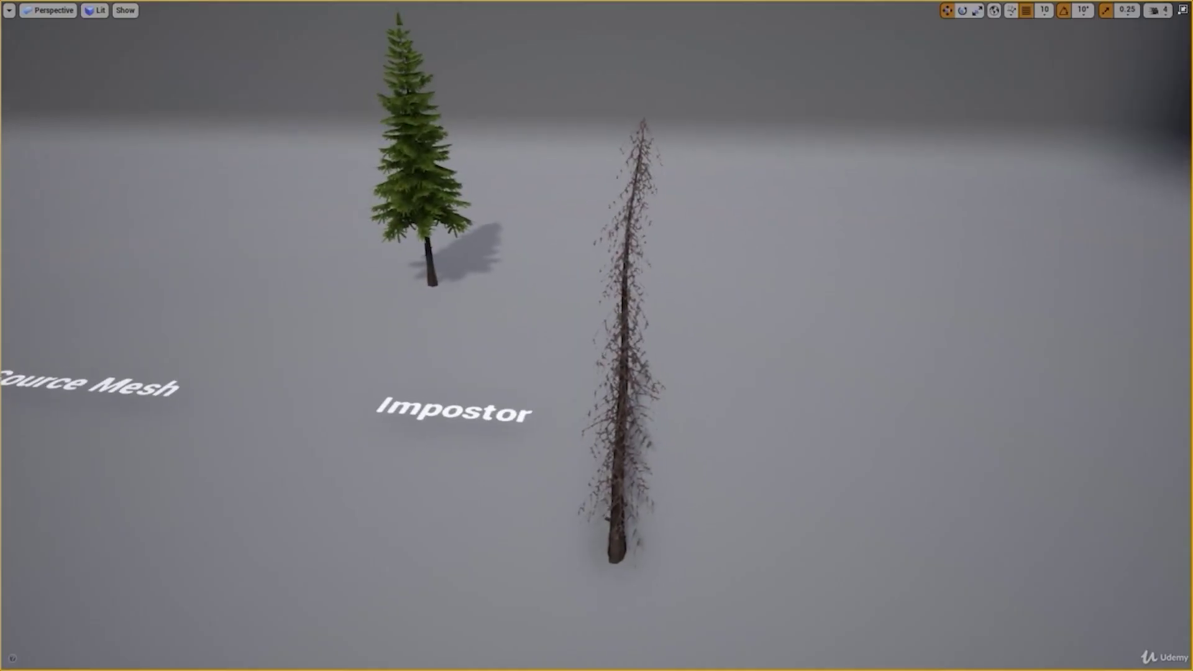
# Leave the full-screen viewport, select the dead spruce SM_Spruce_Dead01 and open its static mesh for inspection.
pyautogui.rightClick(889, 141)
pyautogui.click(741, 211)
pyautogui.press('F11')
pyautogui.click(544, 303)
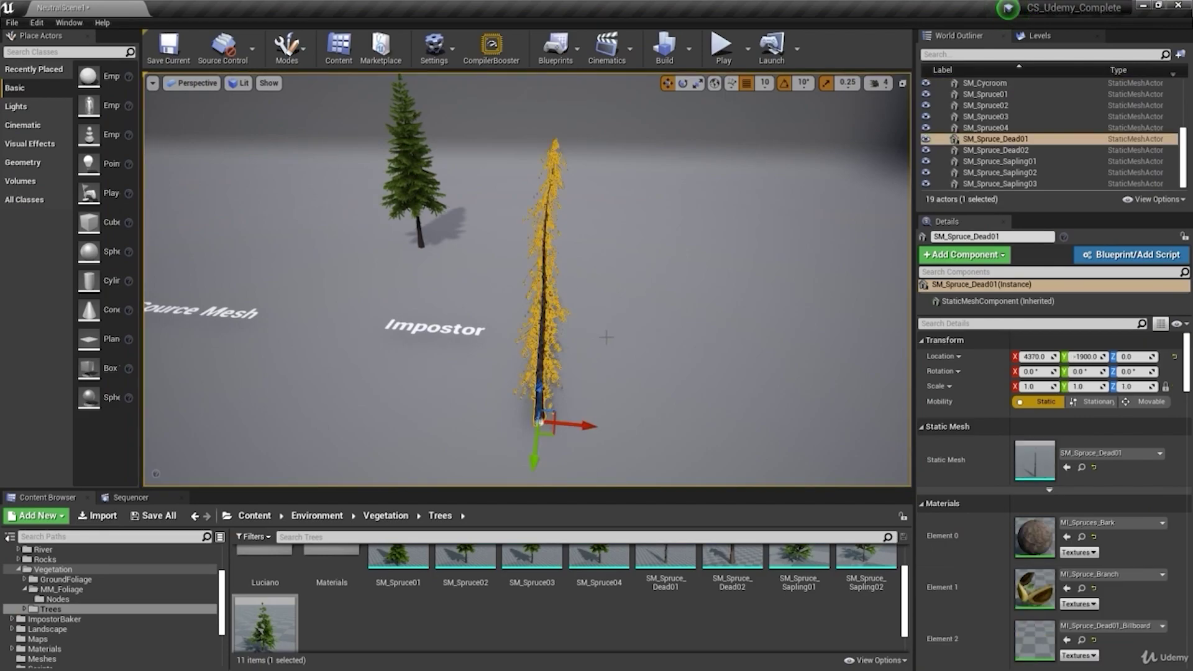
pyautogui.doubleClick(1036, 471)
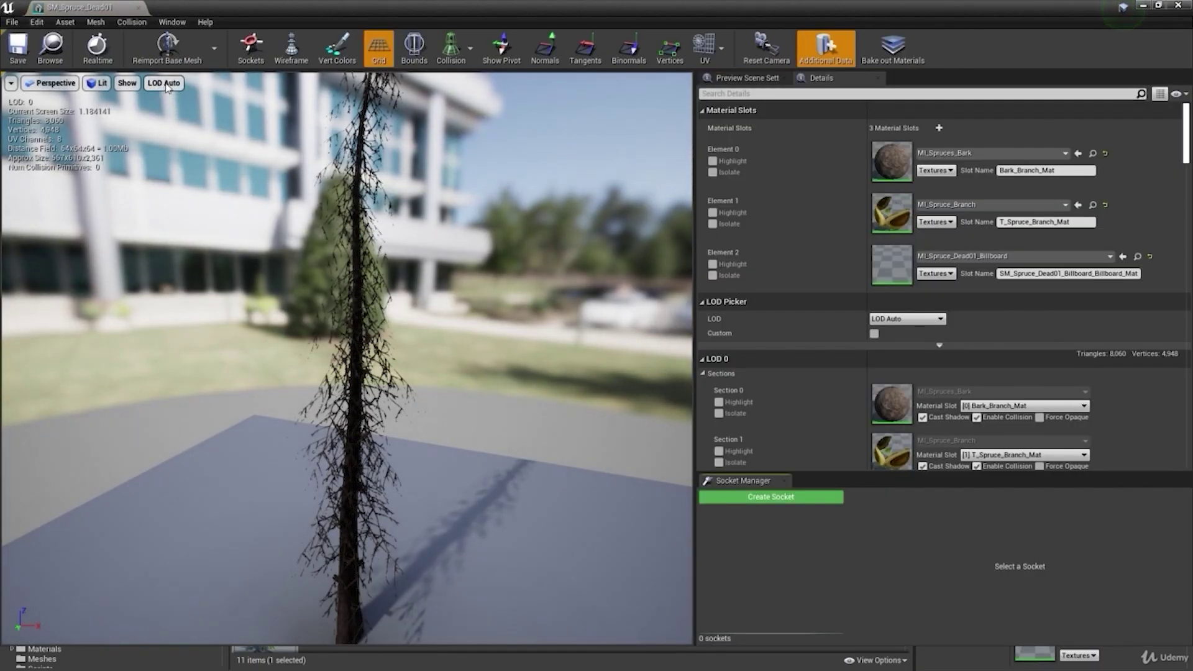
# Preview LOD 4 of SM_Spruce_Dead01 and examine it from near and far.
pyautogui.click(168, 87)
pyautogui.click(173, 176)
pyautogui.moveTo(315, 150); pyautogui.dragTo(346, 192, button='right')
pyautogui.press('s')
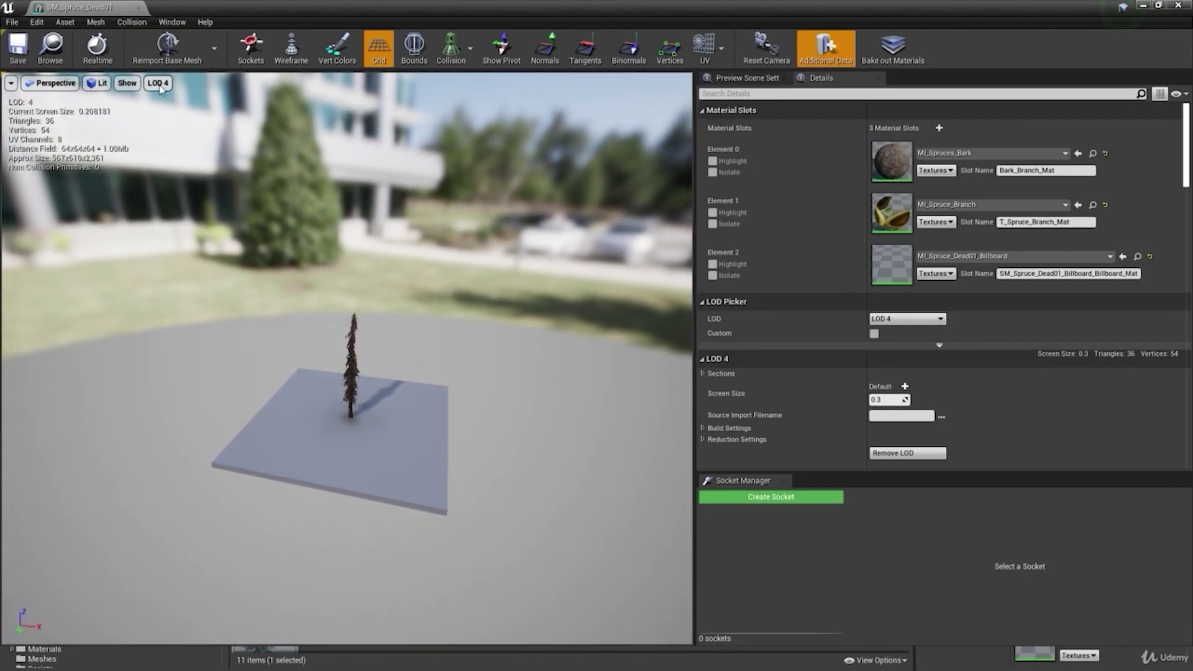
pyautogui.click(177, 163)
pyautogui.scroll(6, 184, 220)
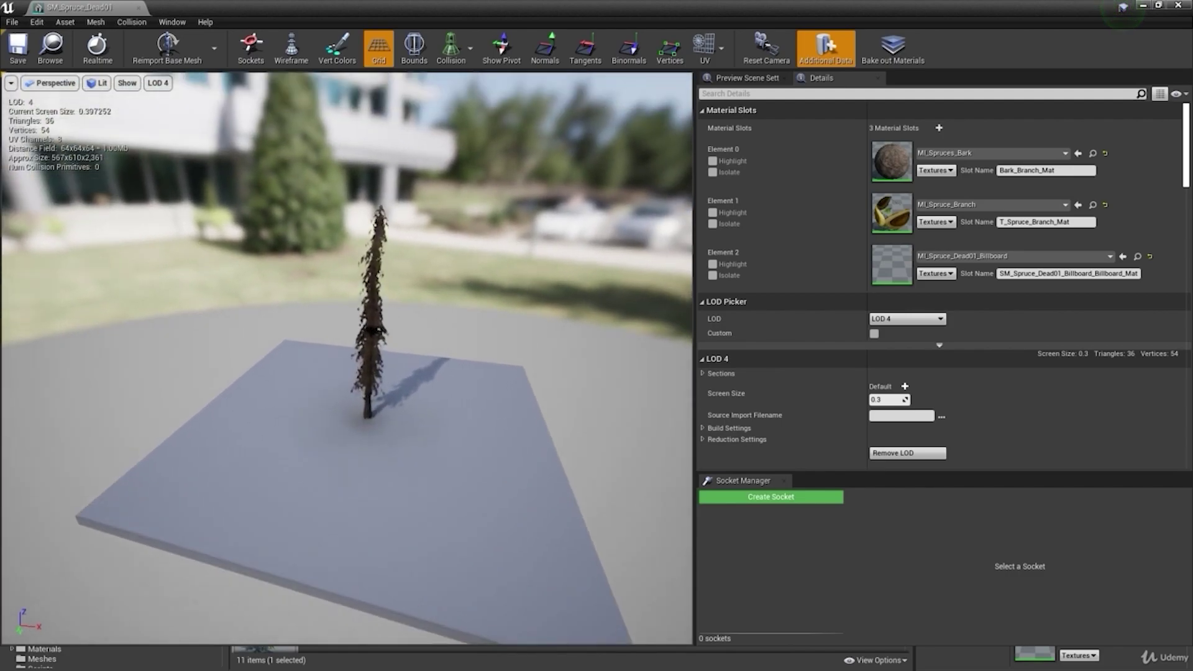
# Compare the dead spruce SM_Spruce_Dead01 with its impostor in the level from near and far.
pyautogui.scroll(-5, 168, 180)
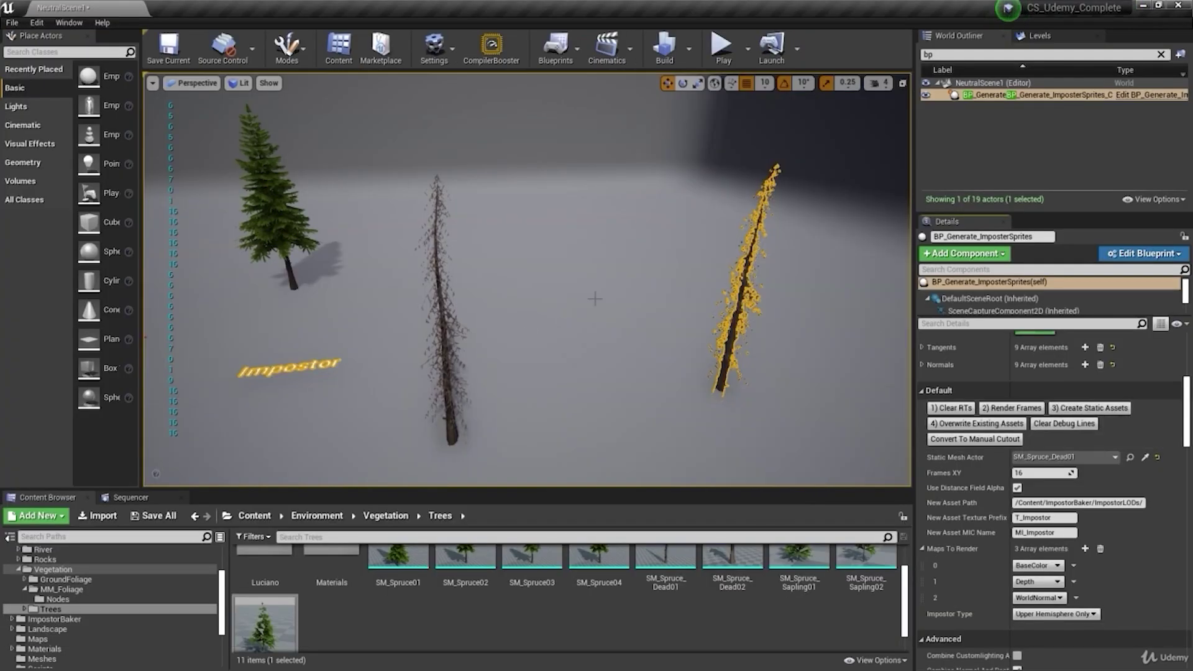
pyautogui.click(594, 299)
pyautogui.press('w')
pyautogui.moveTo(591, 299); pyautogui.dragTo(594, 265, button='right')
pyautogui.press('s')
pyautogui.scroll(-5, 595, 299)
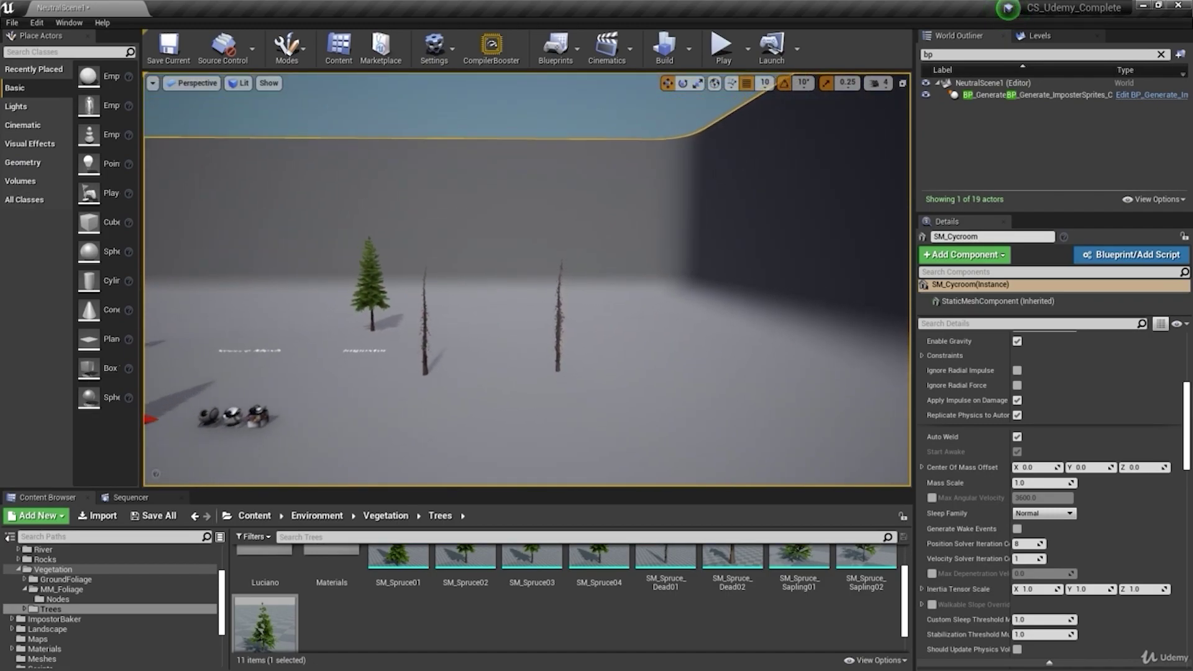
# Set the Upper Hemisphere Material of BP_Generate_ImposterSprites to M_Imposter_PerPixel_Parallax for the SM_Spruce01 impostor.
pyautogui.scroll(-3, 595, 299)
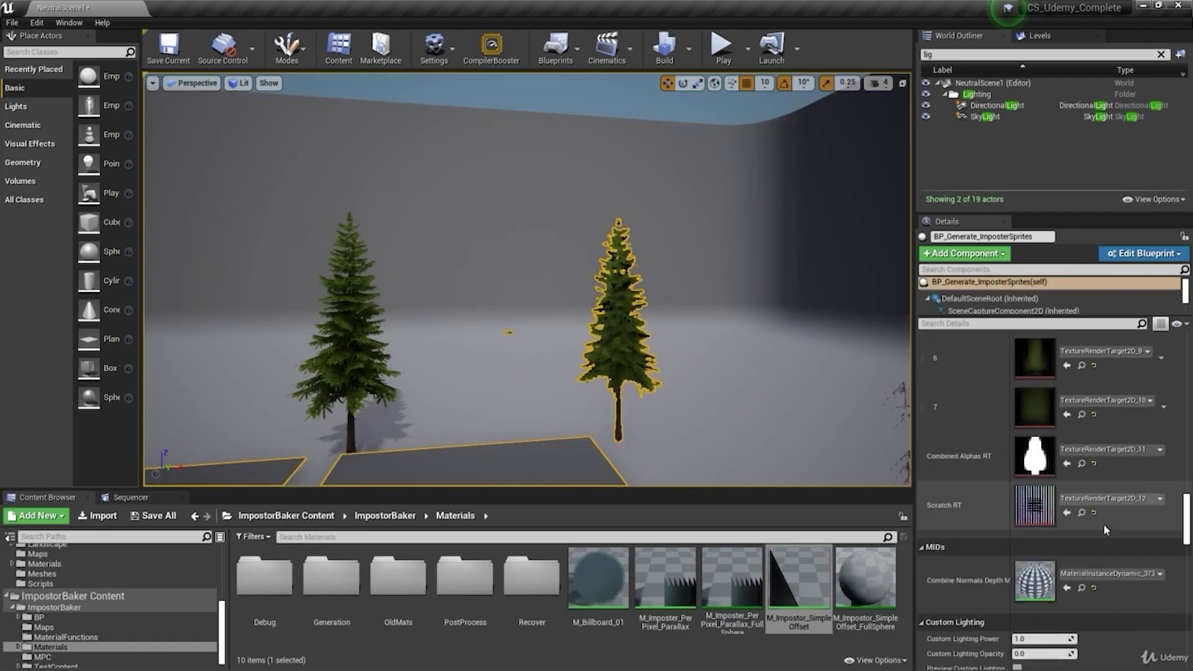
pyautogui.scroll(-5, 1104, 524)
pyautogui.click(1082, 503)
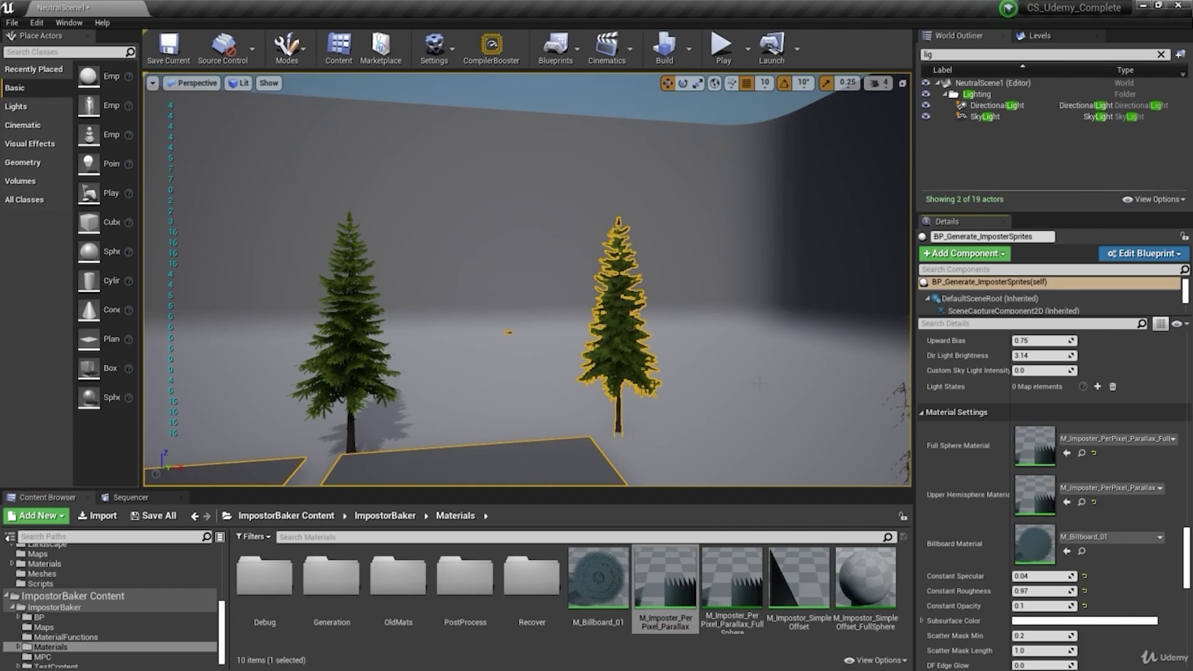
# Compare the green spruce SM_Spruce01 with its per-pixel parallax impostor from several angles and distances.
pyautogui.click(508, 333)
pyautogui.moveTo(507, 333); pyautogui.dragTo(450, 423)
pyautogui.moveTo(508, 333); pyautogui.dragTo(473, 361, button='right')
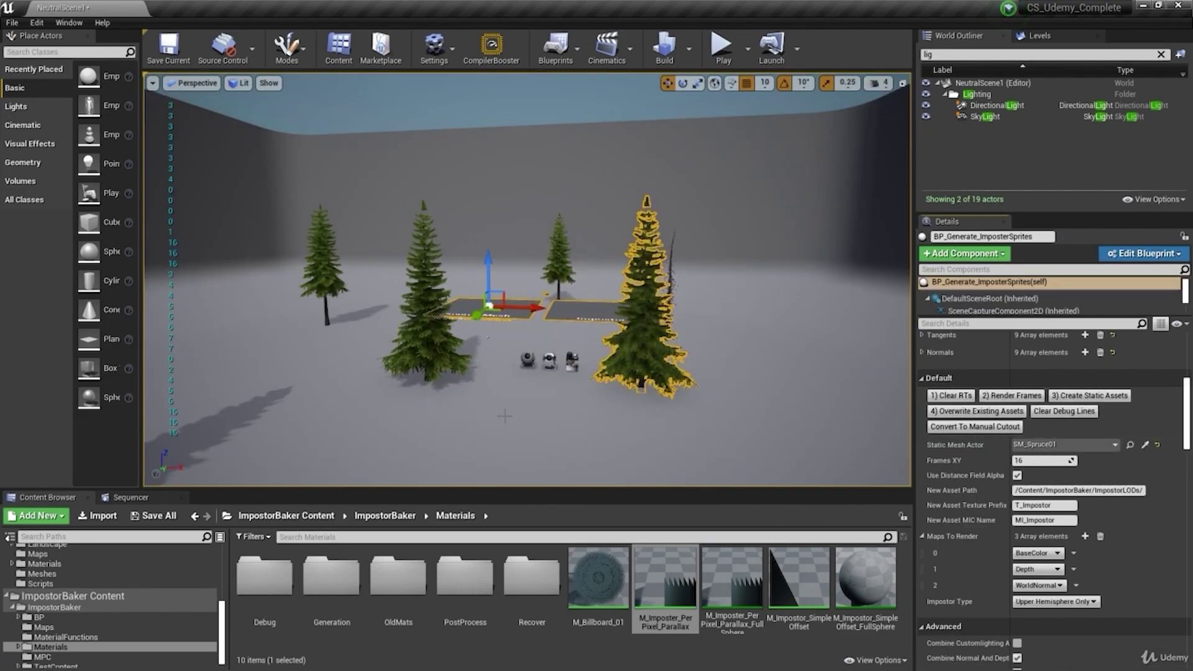
pyautogui.click(505, 417)
pyautogui.moveTo(505, 417); pyautogui.dragTo(501, 357, button='right')
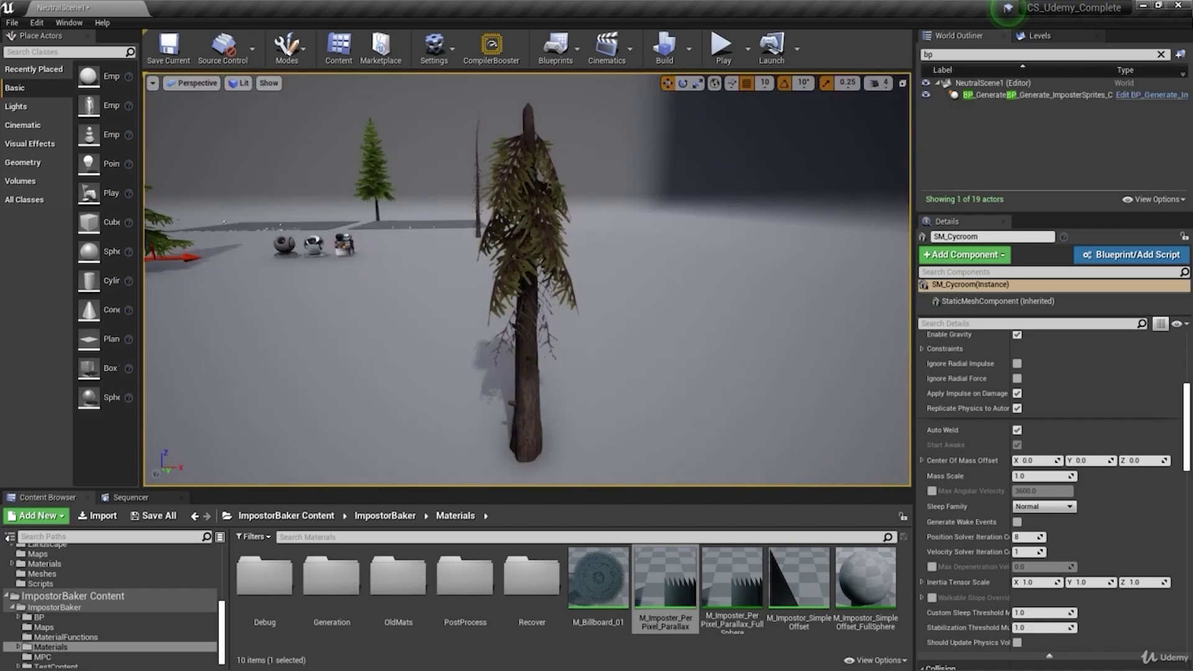
# Render the impostor frames for SM_Spruce_Dead02 with BP_Generate_ImposterSprites and compare the result with the source tree.
pyautogui.click(994, 94)
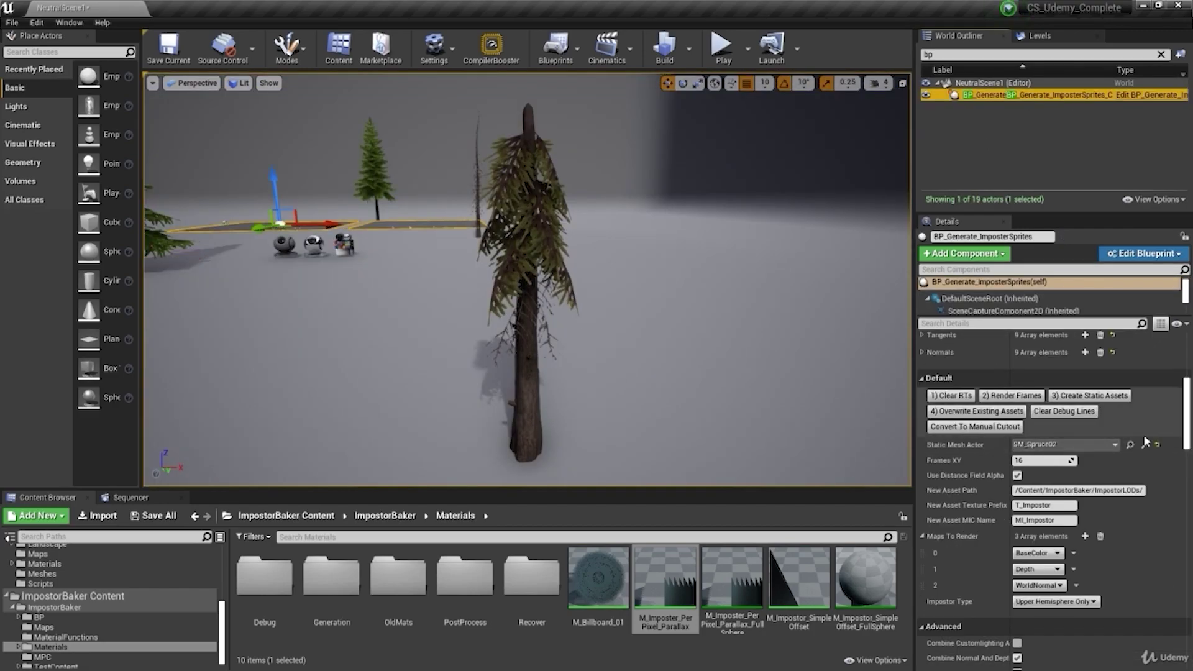
pyautogui.click(1004, 396)
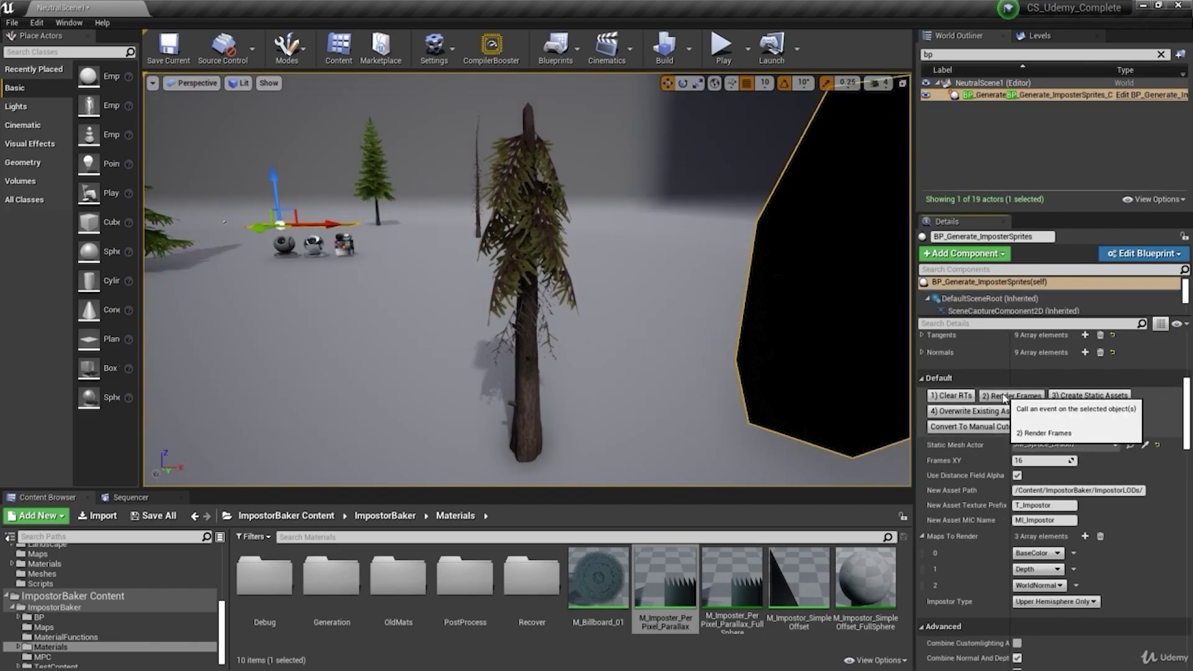
pyautogui.click(654, 393)
pyautogui.moveTo(654, 393); pyautogui.dragTo(995, 379, button='right')
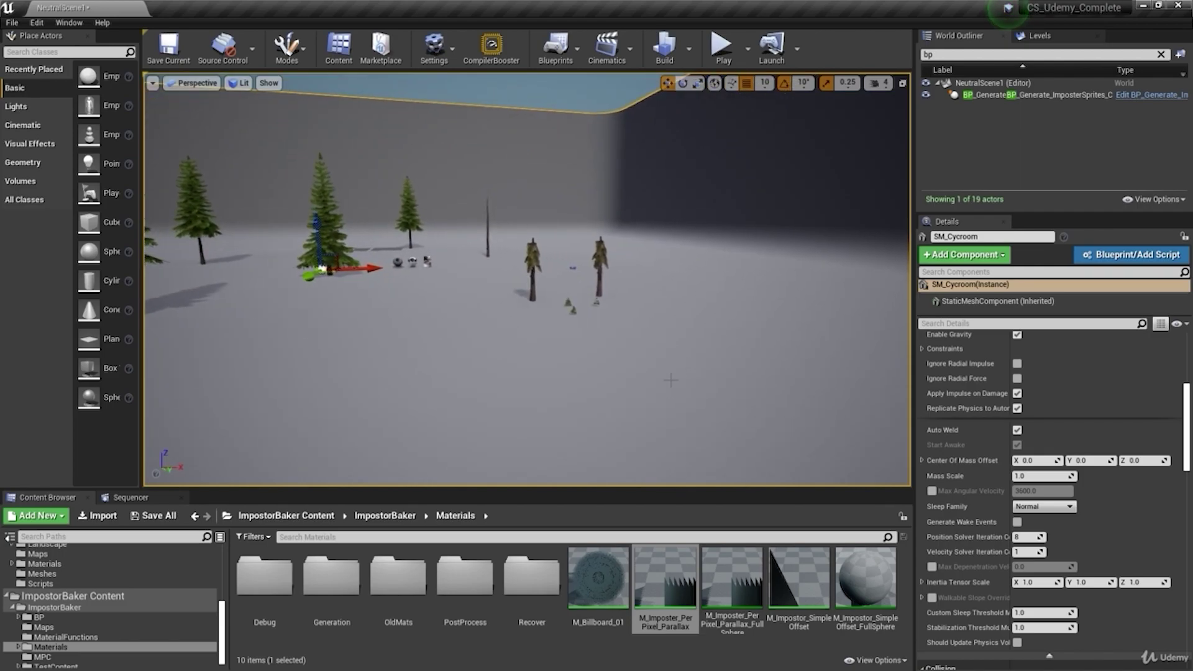
pyautogui.press('F11')
pyautogui.moveTo(594, 410); pyautogui.dragTo(595, 374, button='right')
pyautogui.press('F11')
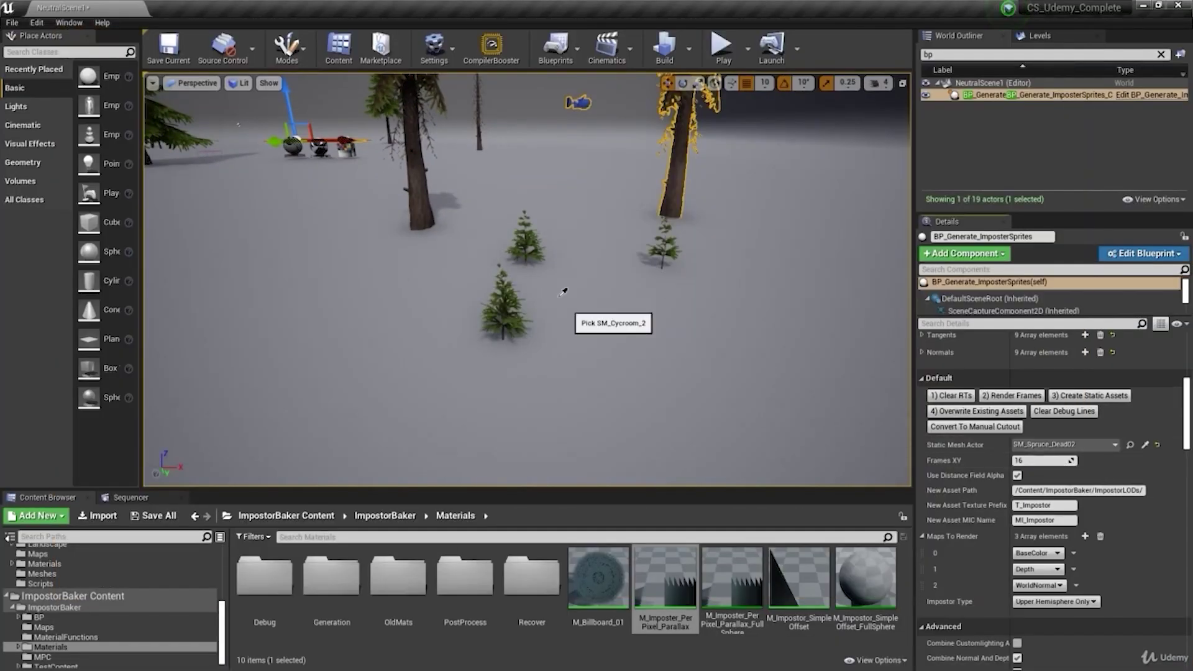
# Enlarge the viewport by shrinking the Content Browser and reduce its thumbnail size.
pyautogui.moveTo(590, 488); pyautogui.dragTo(594, 512)
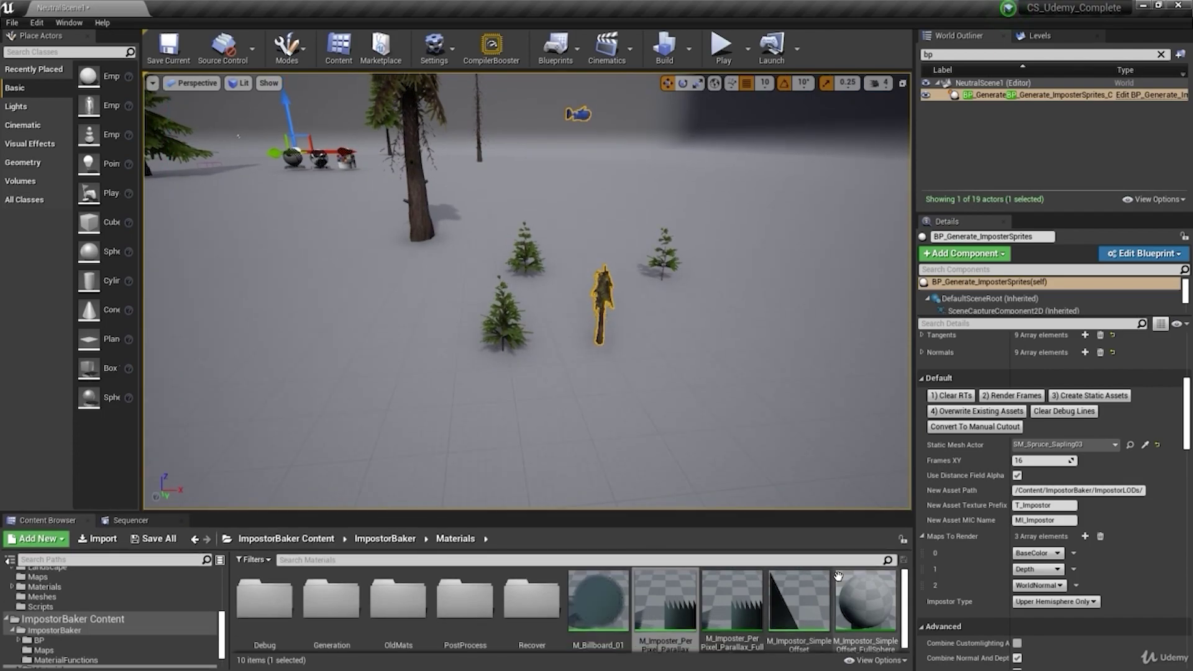
pyautogui.click(878, 661)
pyautogui.moveTo(890, 610); pyautogui.dragTo(887, 610)
# Reselect BP_Generate_ImposterSprites, render the impostor frames for a spruce sapling and compare both up close.
pyautogui.click(733, 410)
pyautogui.click(994, 95)
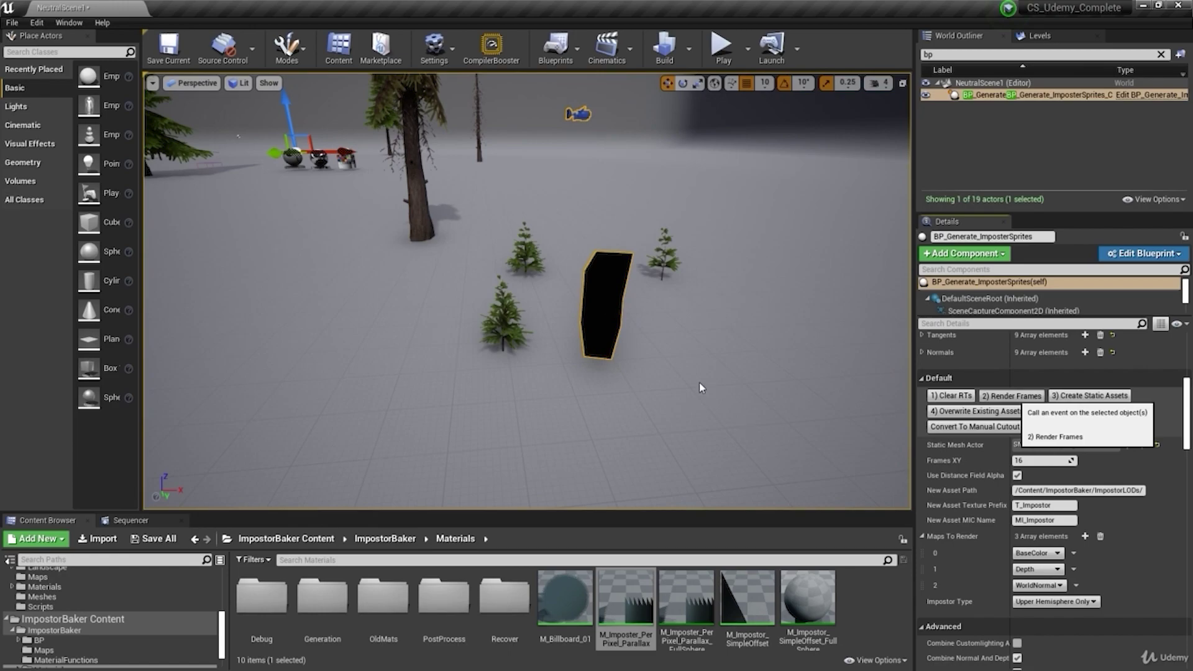
pyautogui.click(661, 333)
pyautogui.moveTo(661, 332); pyautogui.dragTo(755, 335, button='right')
pyautogui.rightClick(653, 346)
pyautogui.press('g')
pyautogui.moveTo(596, 343)
pyautogui.mouseDown(button='right')
pyautogui.moveTo(572, 342)
pyautogui.moveTo(569, 385)
pyautogui.moveTo(578, 361)
pyautogui.mouseUp(button='right')
# Inspect the spruce sapling's geometry in the Brush Wireframe view mode and return to Lit.
pyautogui.click(239, 82)
pyautogui.click(264, 139)
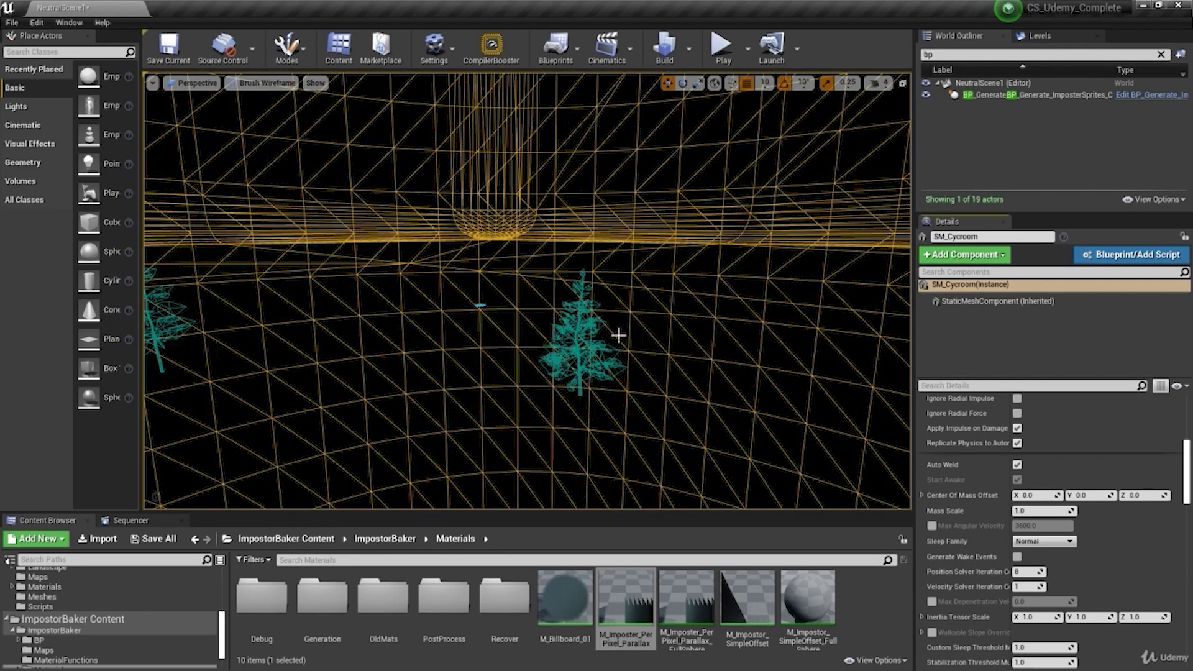
pyautogui.click(267, 83)
pyautogui.click(264, 112)
pyautogui.moveTo(307, 174); pyautogui.dragTo(306, 182, button='right')
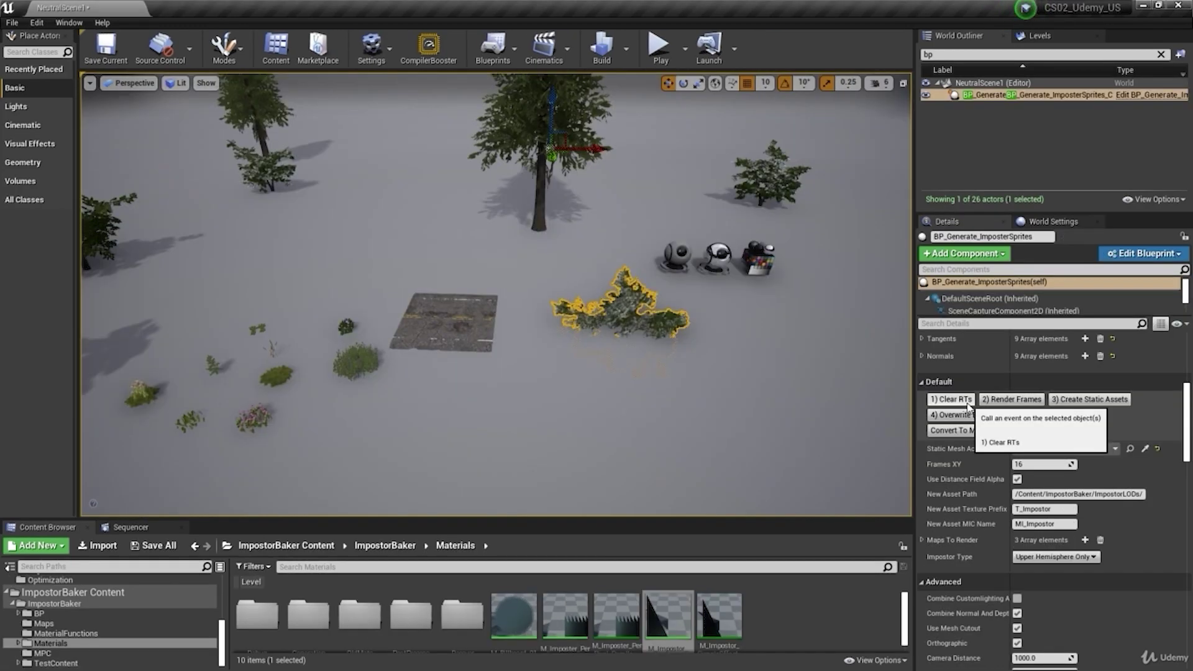
# Clear the render targets, render the impostor frames for SM_Road and compare it with the source mesh in Brush Wireframe.
pyautogui.click(970, 399)
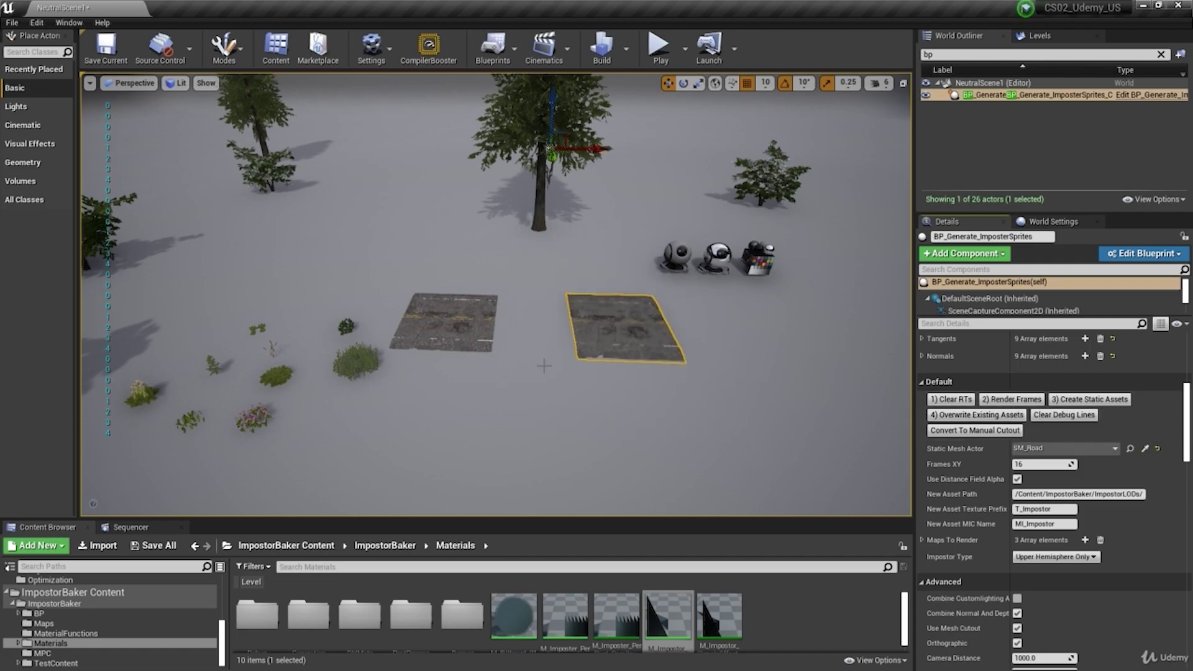
pyautogui.click(543, 366)
pyautogui.moveTo(543, 366)
pyautogui.mouseDown(button='right')
pyautogui.moveTo(590, 381)
pyautogui.moveTo(547, 374)
pyautogui.mouseUp(button='right')
pyautogui.press('s')
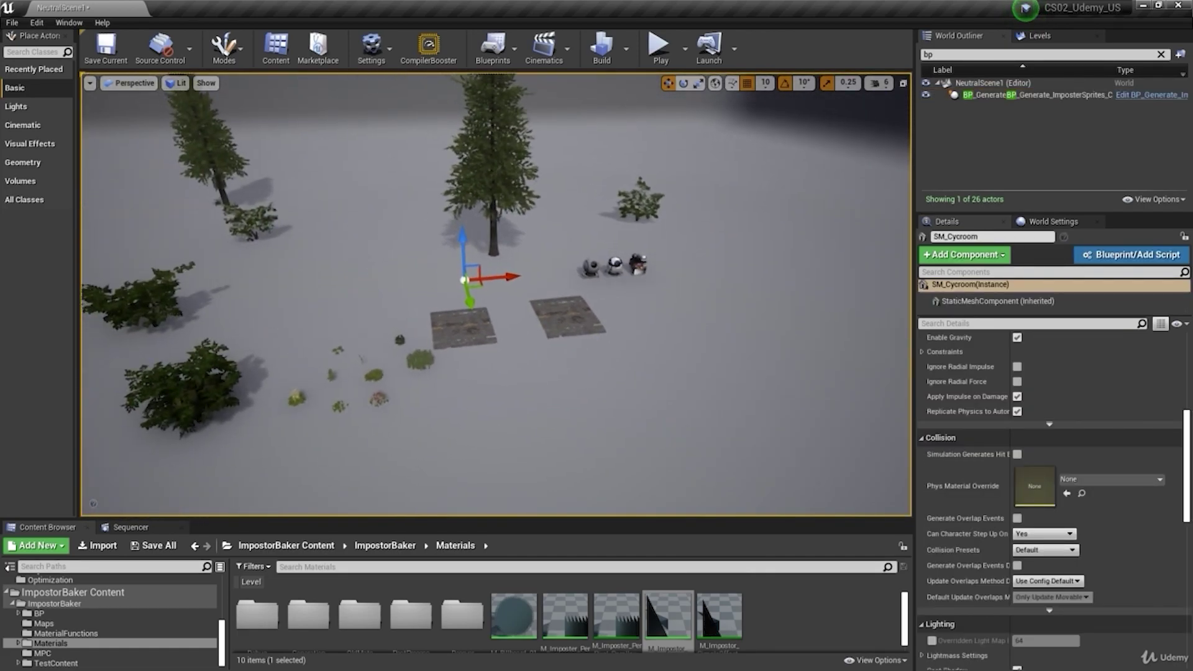
pyautogui.click(177, 85)
pyautogui.click(205, 137)
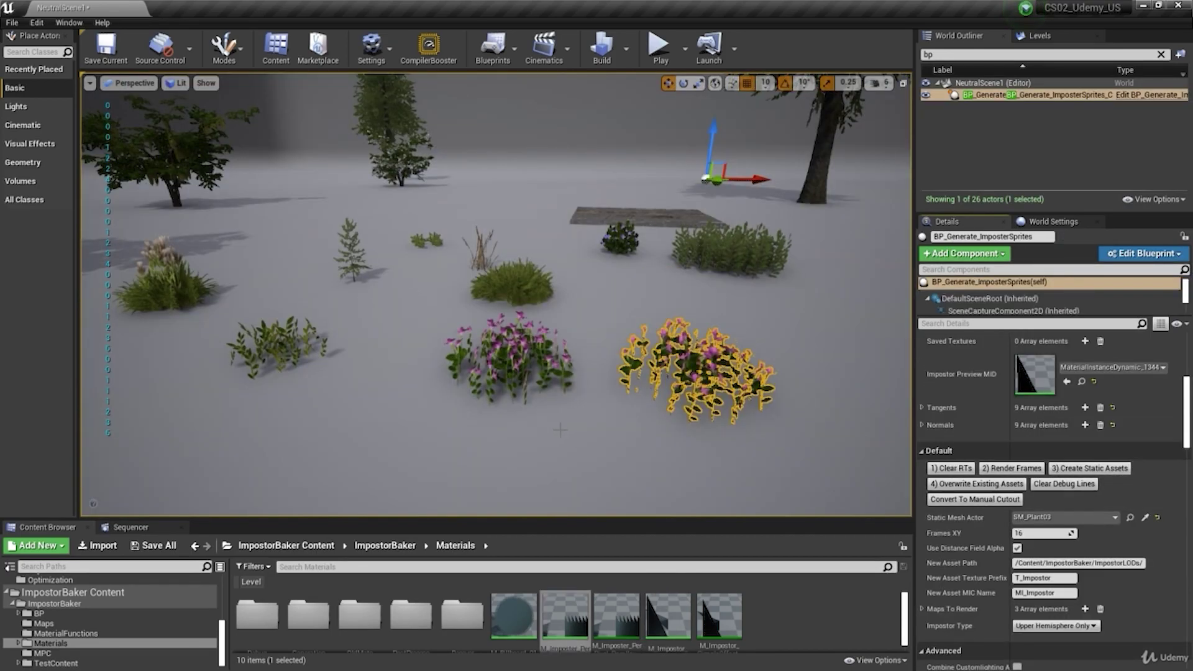
# Compare the flowering plant SM_Plant03 with its impostor from several angles.
pyautogui.click(537, 436)
pyautogui.press('s')
pyautogui.moveTo(536, 435); pyautogui.dragTo(574, 430, button='right')
pyautogui.press('w')
pyautogui.moveTo(584, 460); pyautogui.dragTo(603, 458)
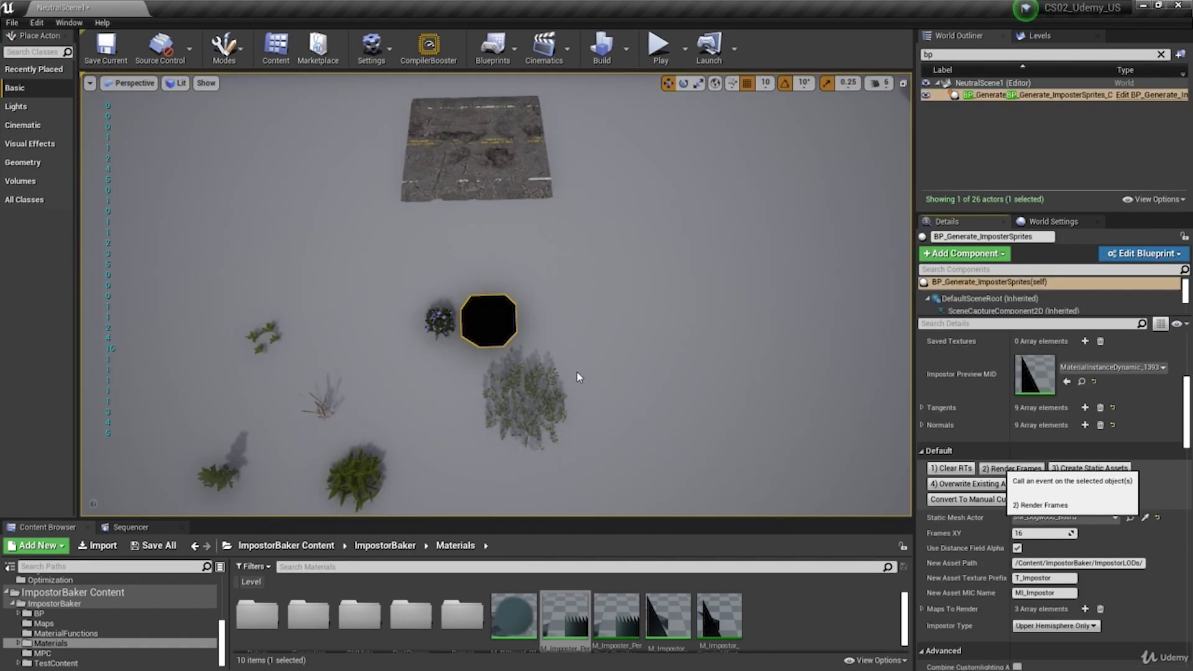
# Compare the small bush beside the road piece with its impostor from near and far.
pyautogui.moveTo(568, 348)
pyautogui.mouseDown(button='right')
pyautogui.moveTo(547, 364)
pyautogui.moveTo(564, 291)
pyautogui.moveTo(552, 359)
pyautogui.mouseUp(button='right')
pyautogui.press('w')
pyautogui.press('s')
pyautogui.press('w')
pyautogui.press('s')
pyautogui.press('w')
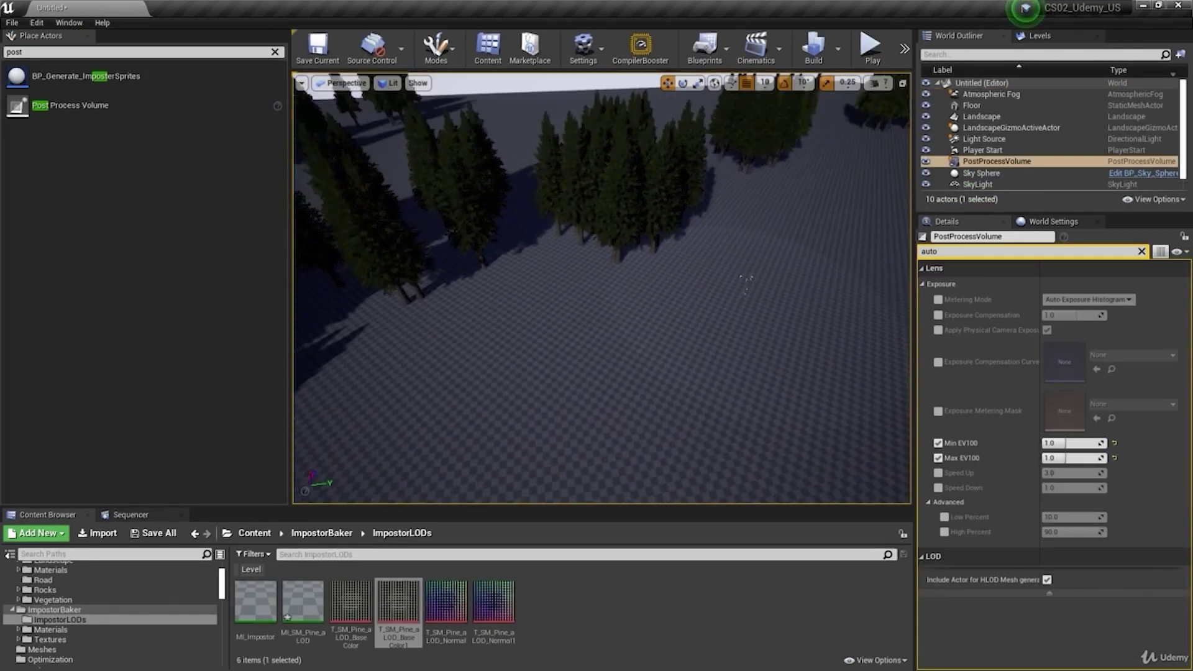
# Examine the pine groups on the large landscape from a distance.
pyautogui.moveTo(711, 437); pyautogui.dragTo(711, 437, button='right')
pyautogui.rightClick(710, 433)
pyautogui.click(606, 375)
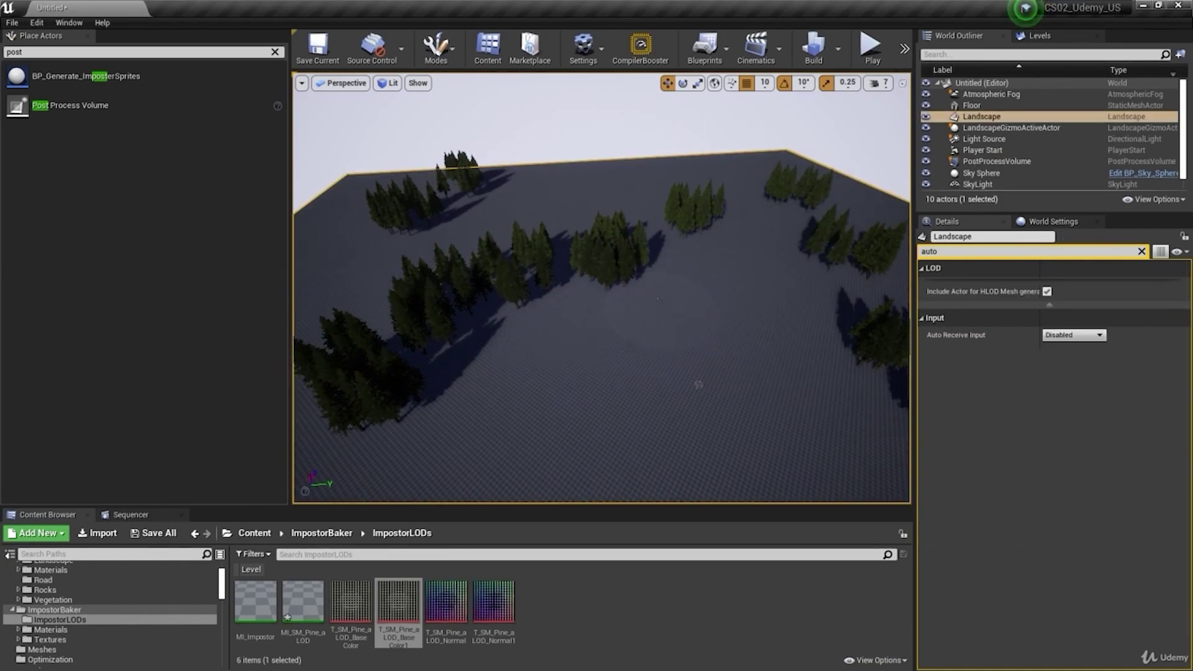
# Set the BaseColor Multiplier of the material instance MI_SM_Pine_aLOD to a light grey with value 0.6875.
pyautogui.hotkey('alt', 'Tab')
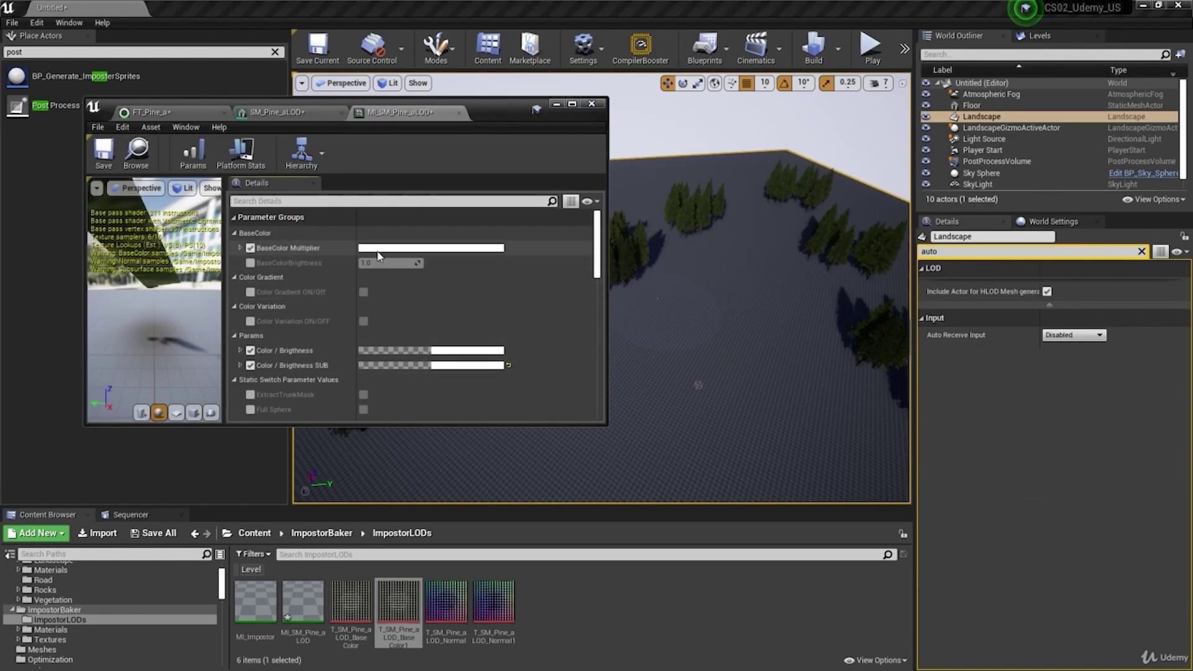
pyautogui.click(379, 248)
pyautogui.moveTo(562, 299); pyautogui.dragTo(564, 363)
pyautogui.moveTo(506, 103); pyautogui.dragTo(359, 118)
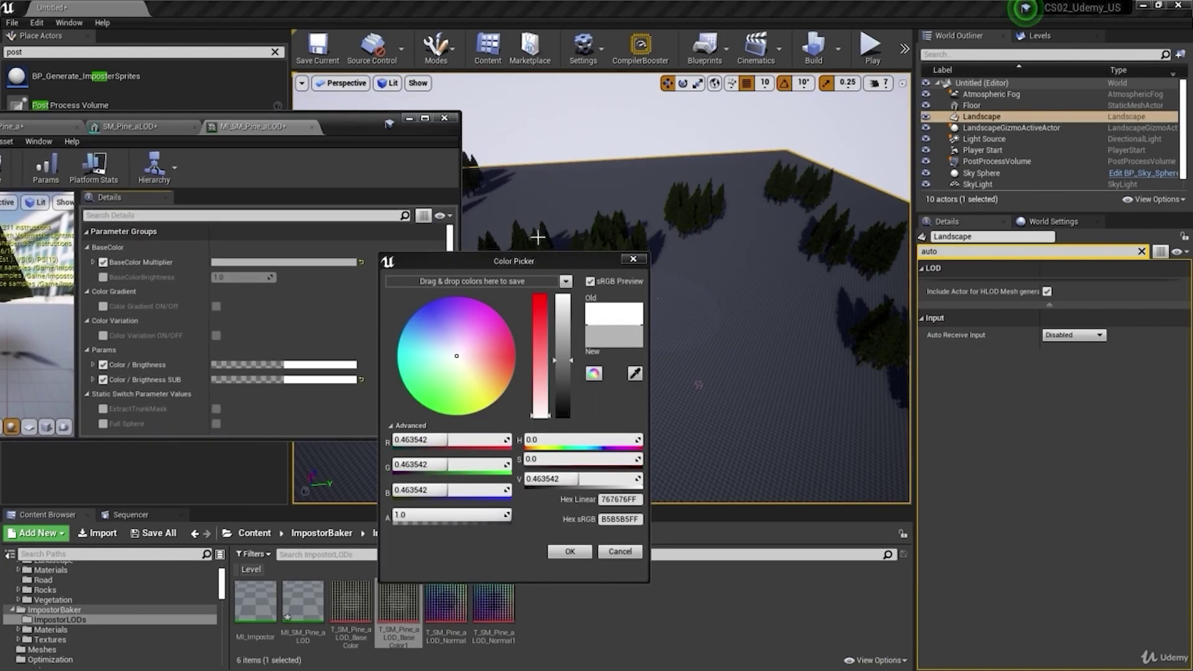
pyautogui.moveTo(563, 267); pyautogui.dragTo(395, 239)
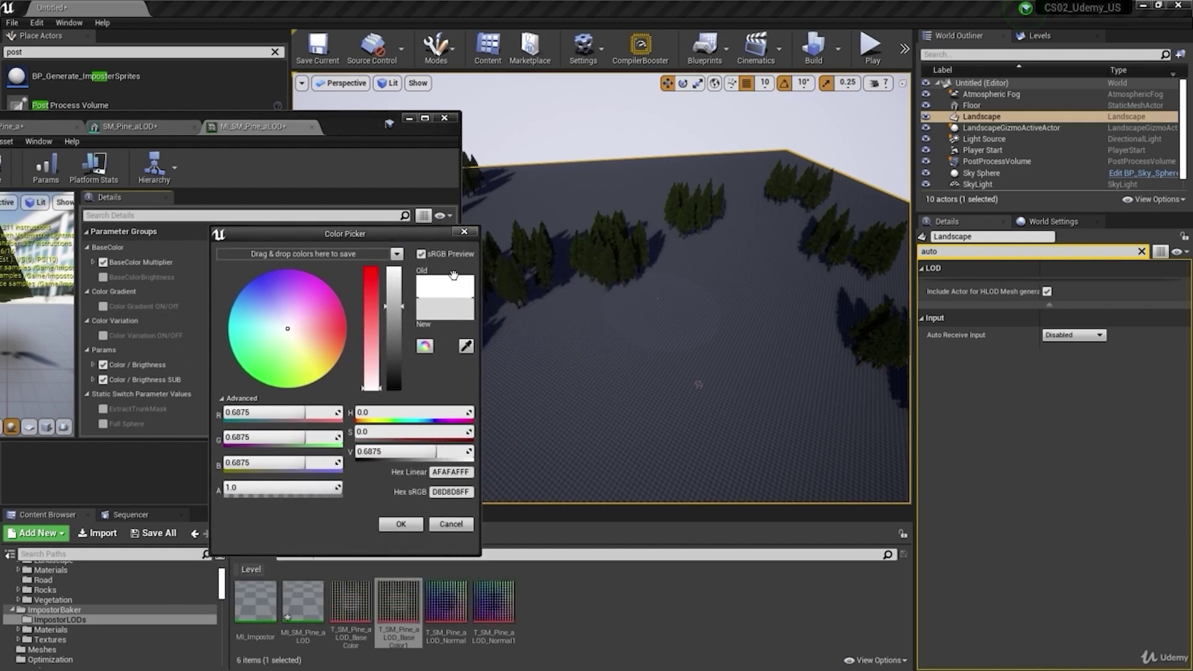
pyautogui.click(401, 524)
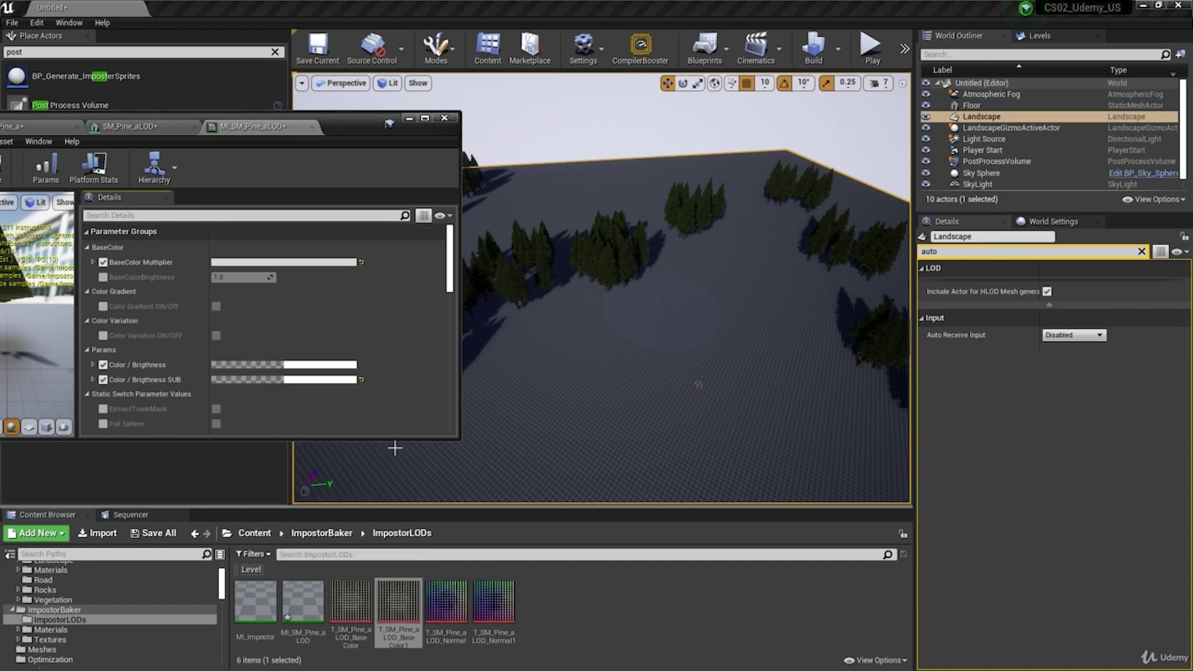
pyautogui.click(406, 119)
# Select the Light Source and raise its intensity to about 16.9 lux.
pyautogui.moveTo(560, 280)
pyautogui.mouseDown(button='right')
pyautogui.moveTo(522, 305)
pyautogui.moveTo(528, 243)
pyautogui.moveTo(559, 286)
pyautogui.moveTo(585, 292)
pyautogui.moveTo(559, 261)
pyautogui.moveTo(554, 287)
pyautogui.mouseUp(button='right')
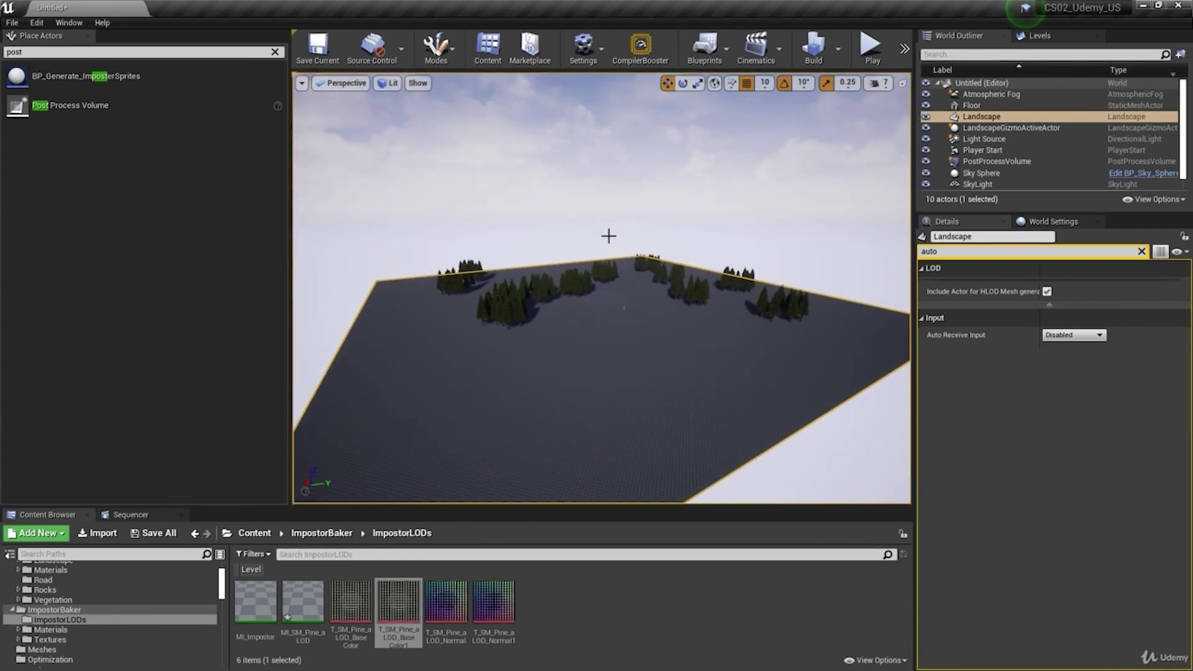
pyautogui.click(982, 138)
pyautogui.click(1142, 370)
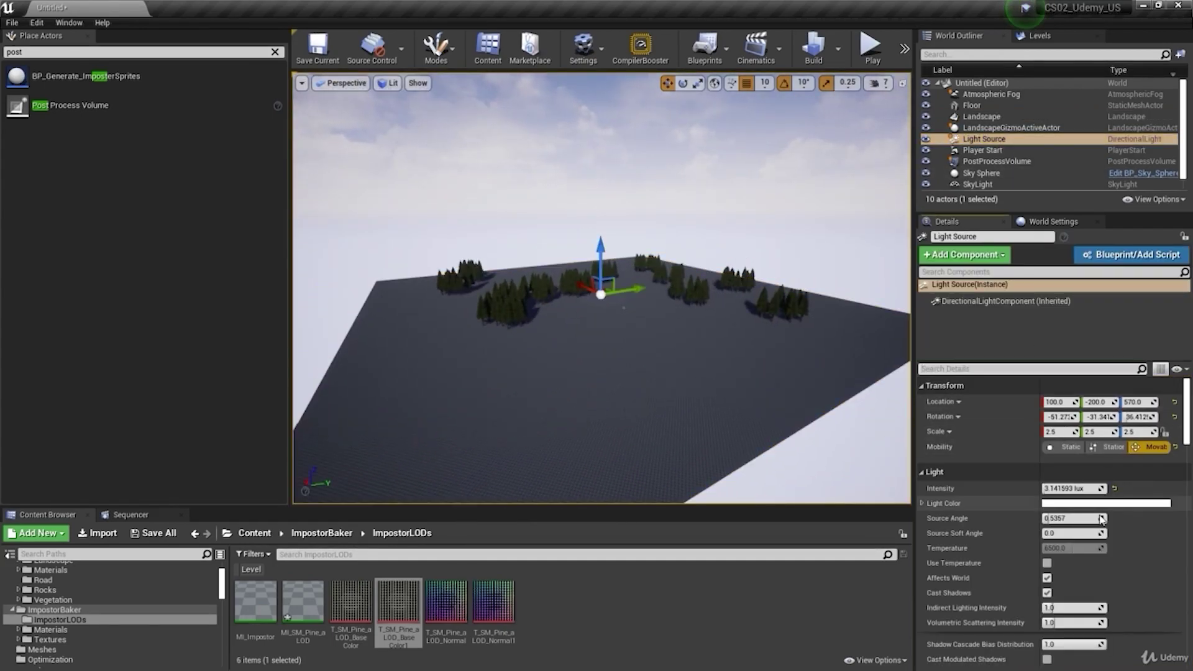
pyautogui.moveTo(1071, 489); pyautogui.dragTo(1079, 489)
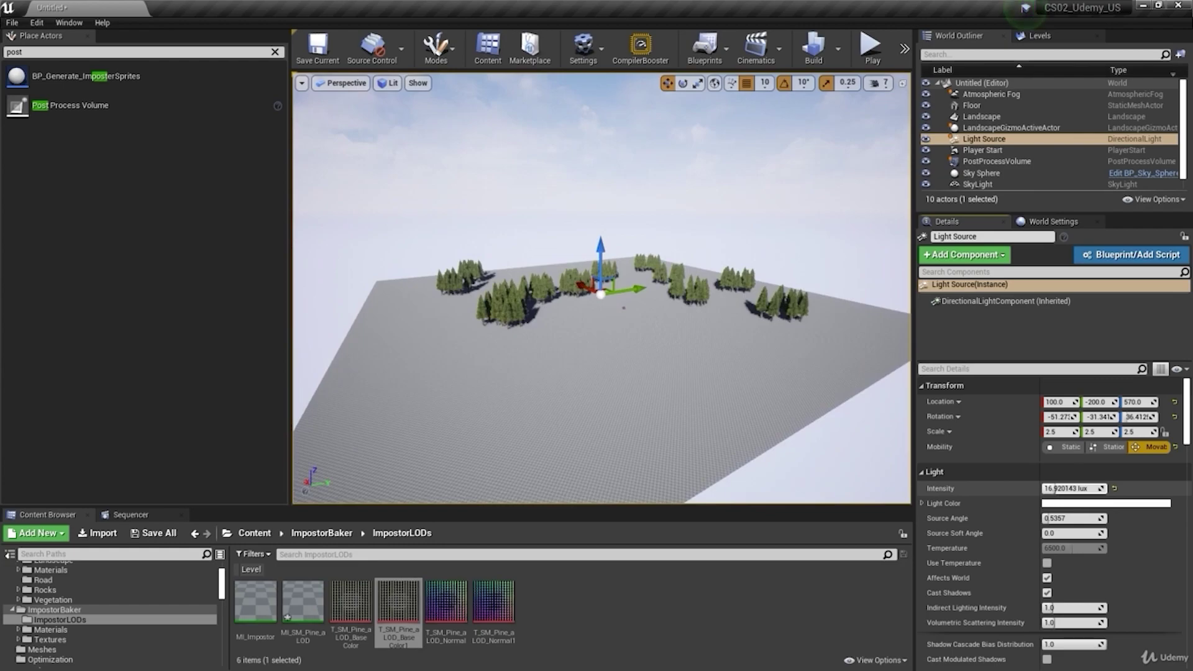
# Examine the pine groups under the brighter light from near and far.
pyautogui.click(784, 225)
pyautogui.moveTo(785, 225)
pyautogui.mouseDown(button='right')
pyautogui.moveTo(785, 246)
pyautogui.moveTo(758, 219)
pyautogui.moveTo(784, 218)
pyautogui.mouseUp(button='right')
pyautogui.press('s')
pyautogui.press('w')
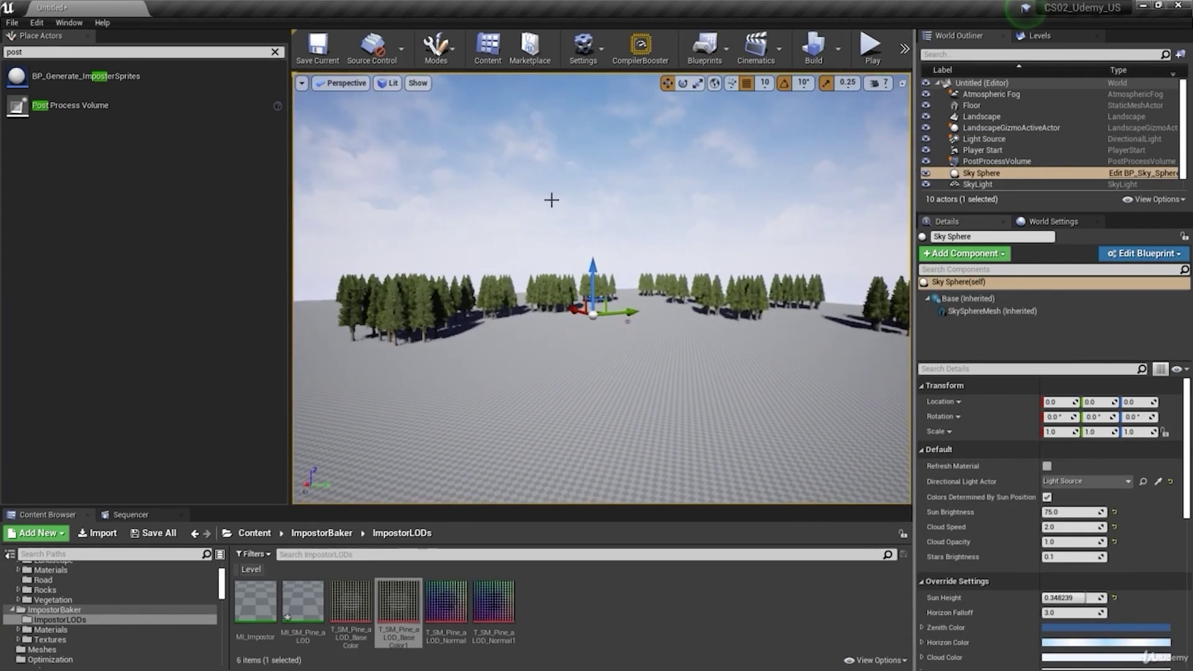
# Inspect the pine groups in Brush Wireframe at several distances, return to Lit and review them again.
pyautogui.click(390, 85)
pyautogui.click(435, 136)
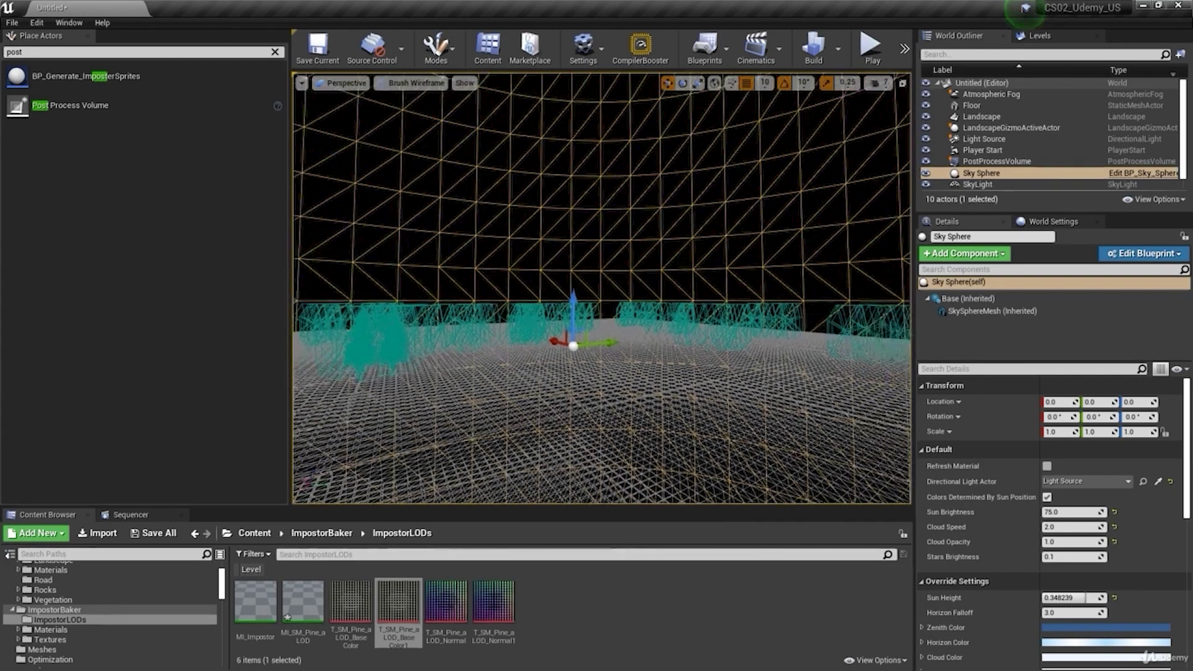
pyautogui.press('w')
pyautogui.moveTo(559, 261); pyautogui.dragTo(513, 289, button='right')
pyautogui.moveTo(640, 311); pyautogui.dragTo(628, 302, button='right')
pyautogui.moveTo(504, 215); pyautogui.dragTo(509, 205, button='right')
pyautogui.click(413, 85)
pyautogui.click(408, 109)
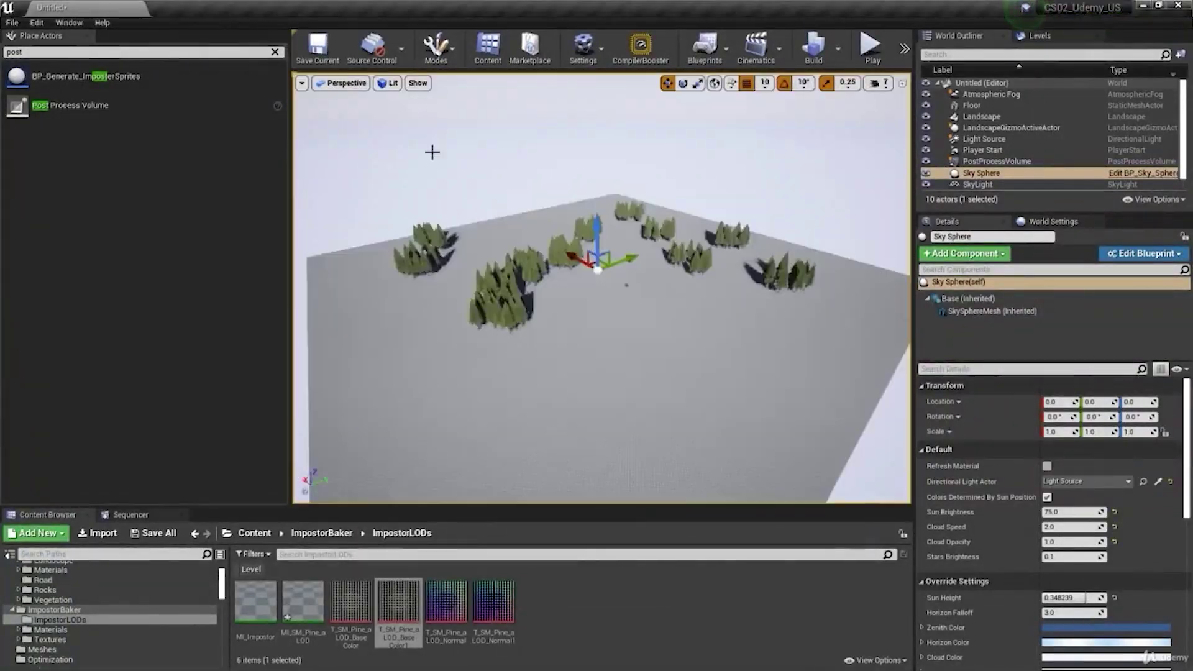
pyautogui.press('w')
pyautogui.moveTo(600, 289)
pyautogui.mouseDown(button='right')
pyautogui.moveTo(591, 316)
pyautogui.moveTo(588, 293)
pyautogui.moveTo(622, 289)
pyautogui.moveTo(600, 297)
pyautogui.moveTo(573, 274)
pyautogui.moveTo(614, 278)
pyautogui.mouseUp(button='right')
pyautogui.press('w')
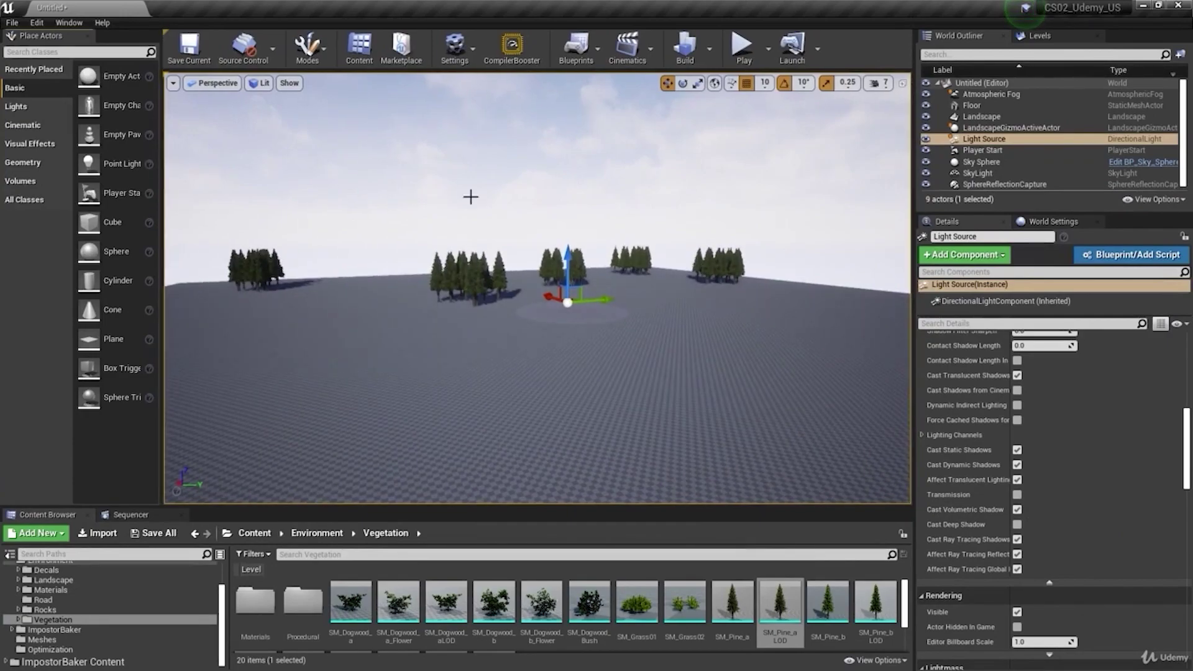
# Examine the pine groups in the other forest level from ground height and from above.
pyautogui.moveTo(519, 184); pyautogui.dragTo(497, 174, button='right')
pyautogui.press('w')
pyautogui.moveTo(537, 288); pyautogui.dragTo(536, 339, button='right')
pyautogui.press('s')
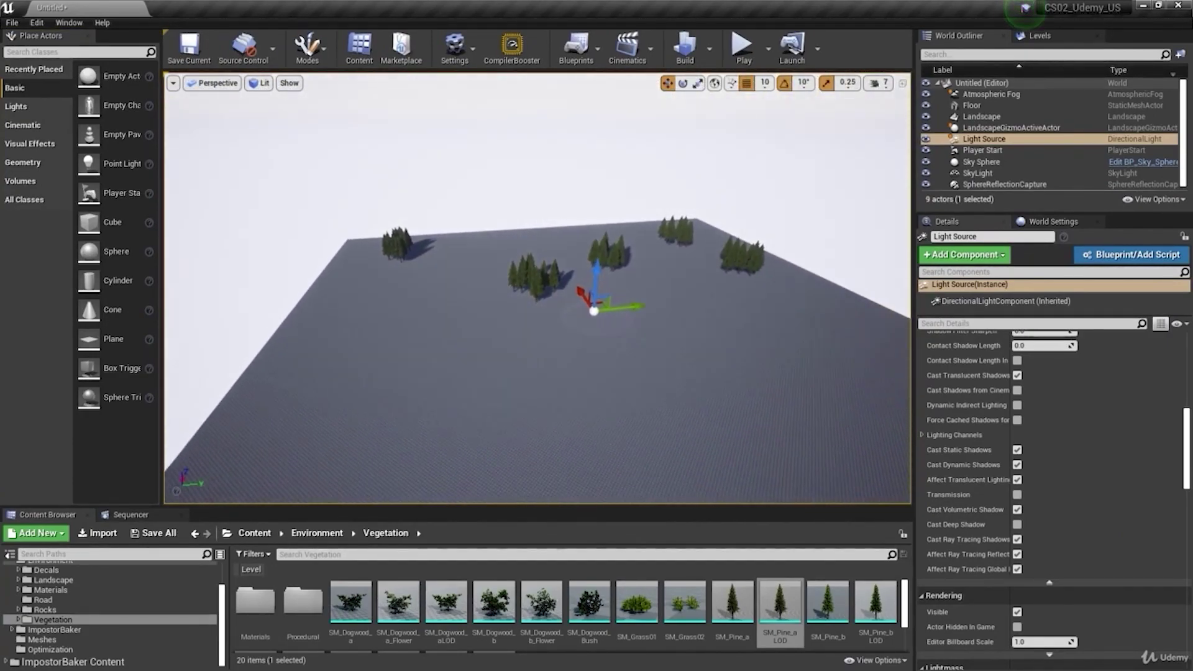
pyautogui.rightClick(519, 184)
# Inspect this level's pine groups in Brush Wireframe from different distances and return to Lit.
pyautogui.click(259, 82)
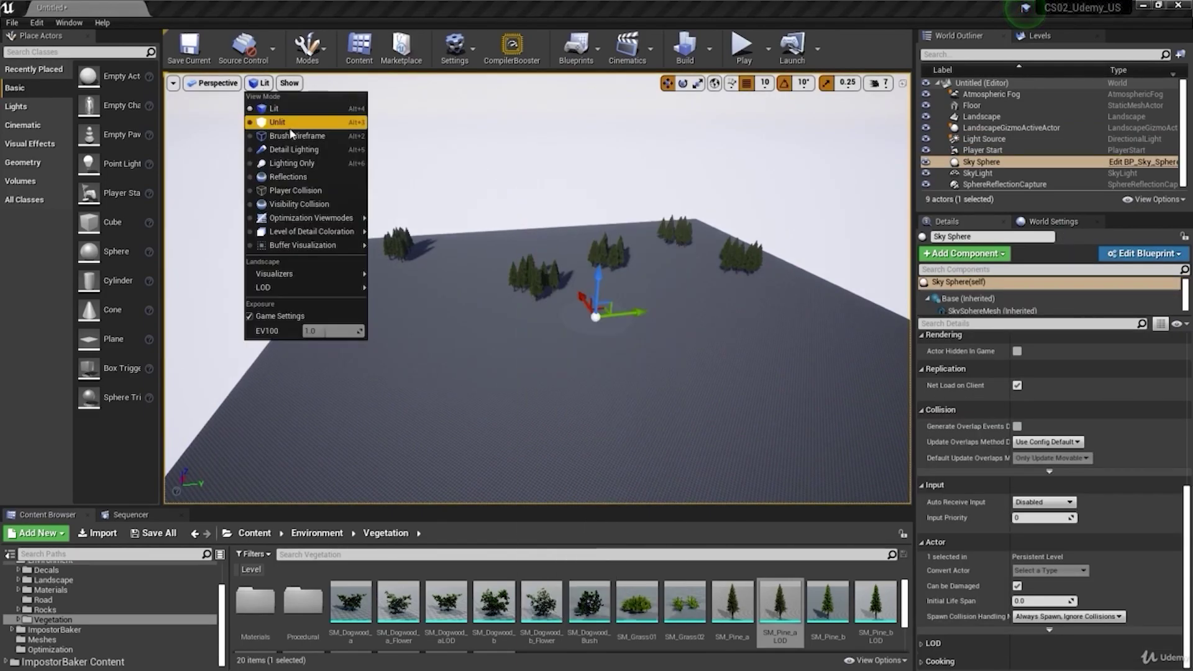
pyautogui.click(298, 136)
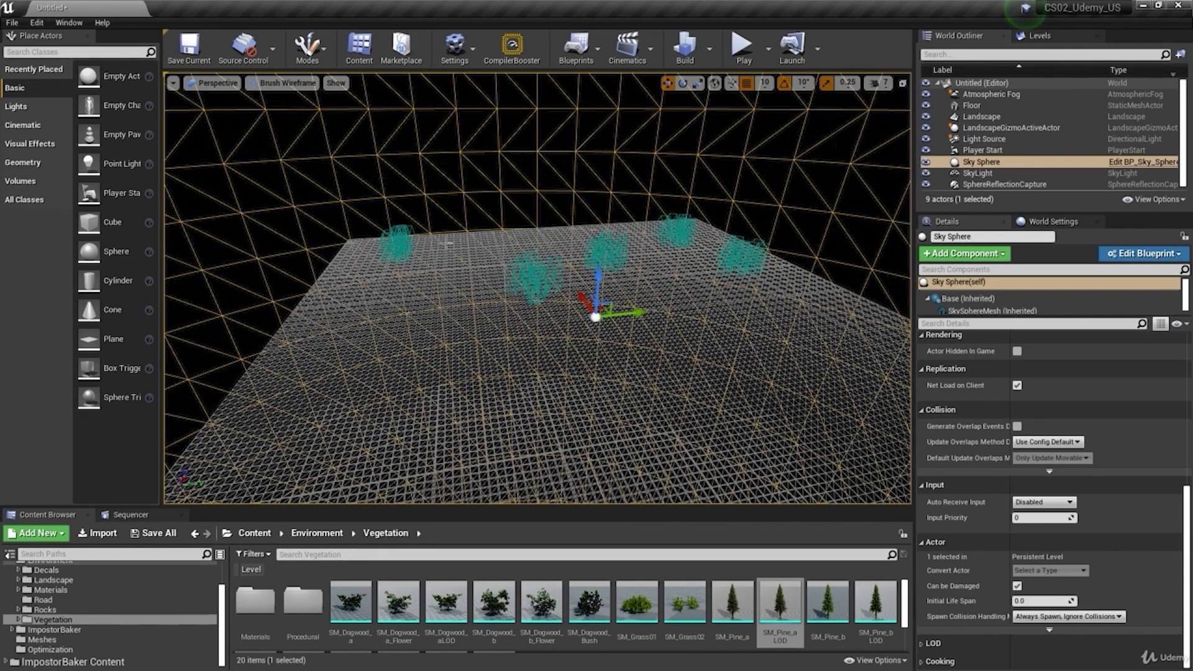
pyautogui.press('w')
pyautogui.moveTo(295, 92); pyautogui.dragTo(320, 122, button='right')
pyautogui.press('s')
pyautogui.click(283, 83)
pyautogui.click(289, 113)
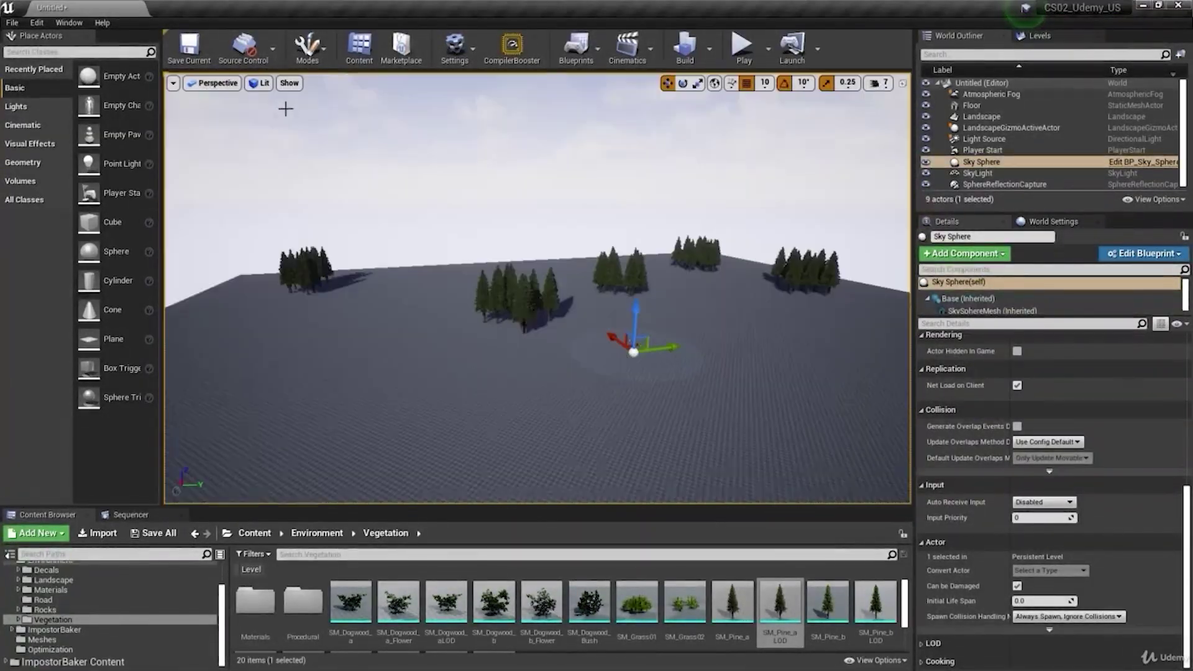
# Examine the pine groups in Lit from close range and from far above the floor.
pyautogui.press('s')
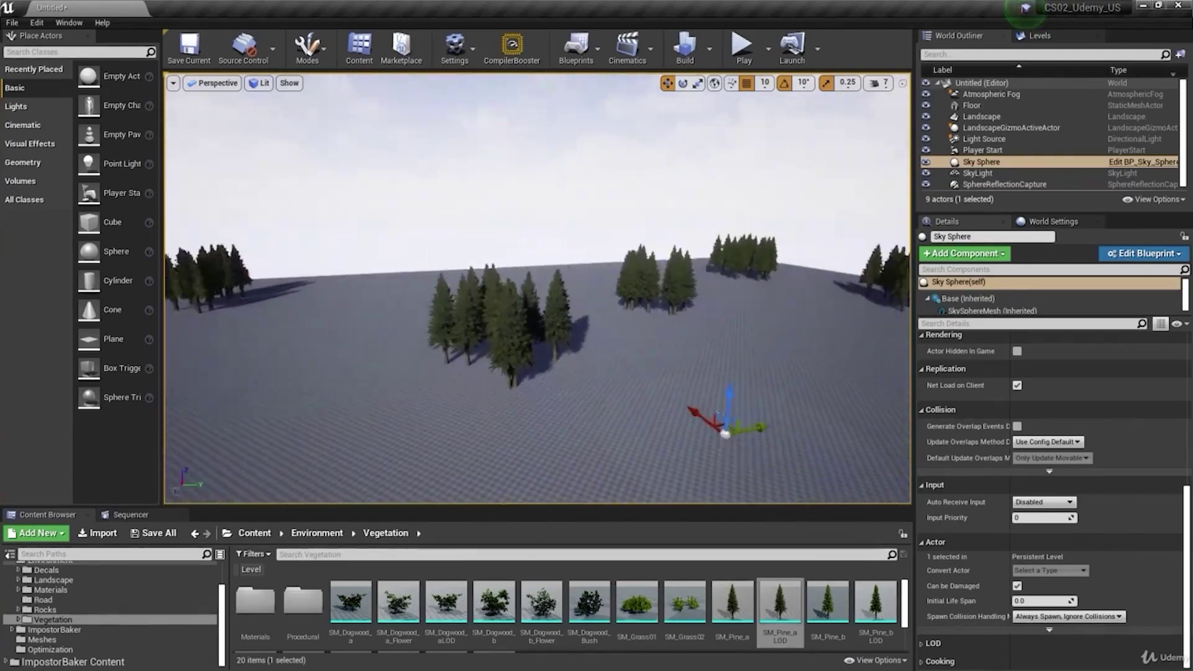
pyautogui.press('w')
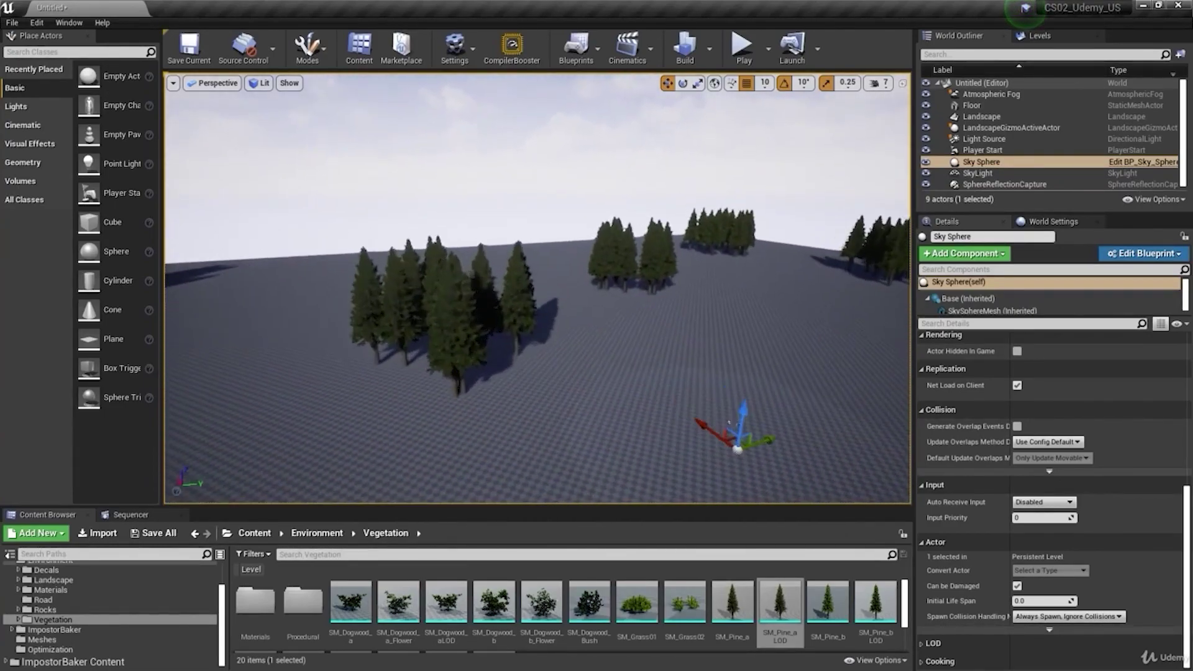
pyautogui.moveTo(292, 165); pyautogui.dragTo(292, 171, button='right')
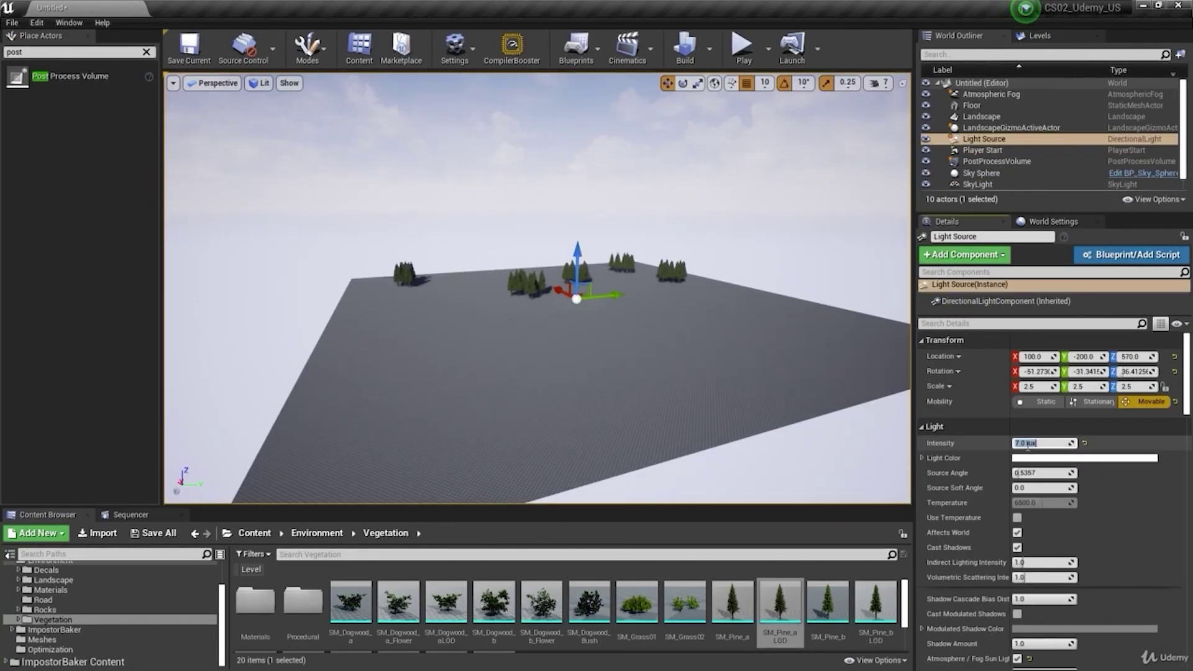
pyautogui.press('w')
pyautogui.moveTo(764, 302)
pyautogui.mouseDown(button='right')
pyautogui.moveTo(764, 280)
pyautogui.moveTo(764, 327)
pyautogui.moveTo(750, 284)
pyautogui.mouseUp(button='right')
pyautogui.press('w')
pyautogui.press('s')
# Switch to the SM_Spruce02 mesh editor, assign MI_Impostor to material Element 2, preview LOD 4 and close the editor.
pyautogui.hotkey('alt', 'Tab')
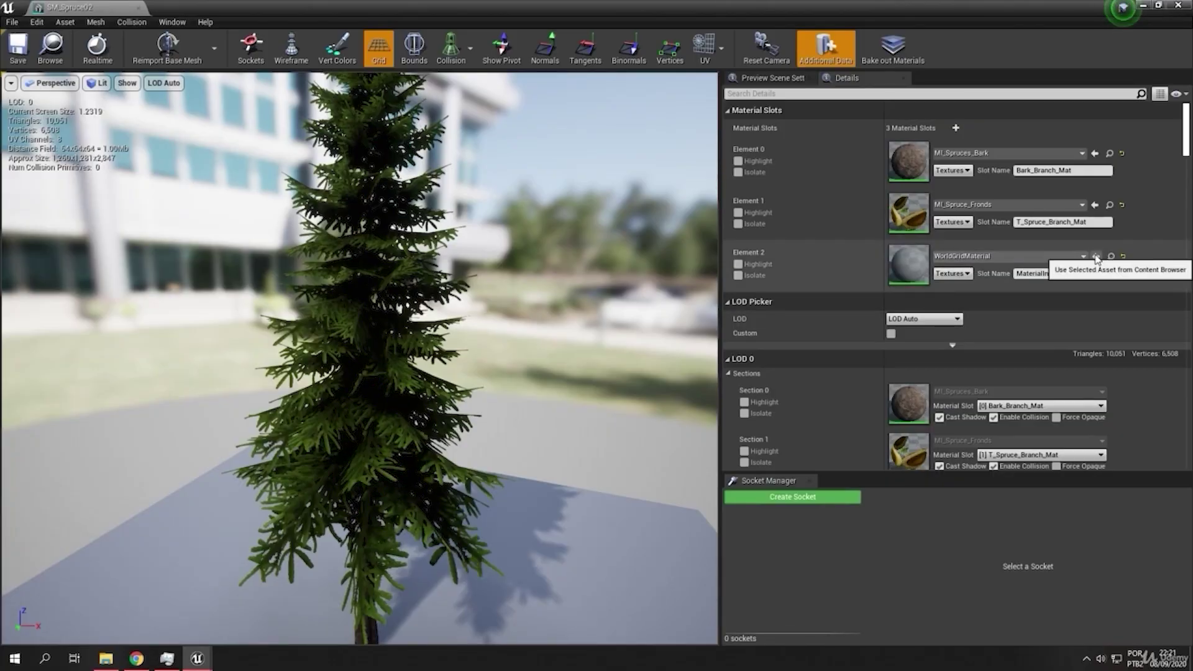
pyautogui.click(1096, 257)
pyautogui.click(163, 83)
pyautogui.click(165, 149)
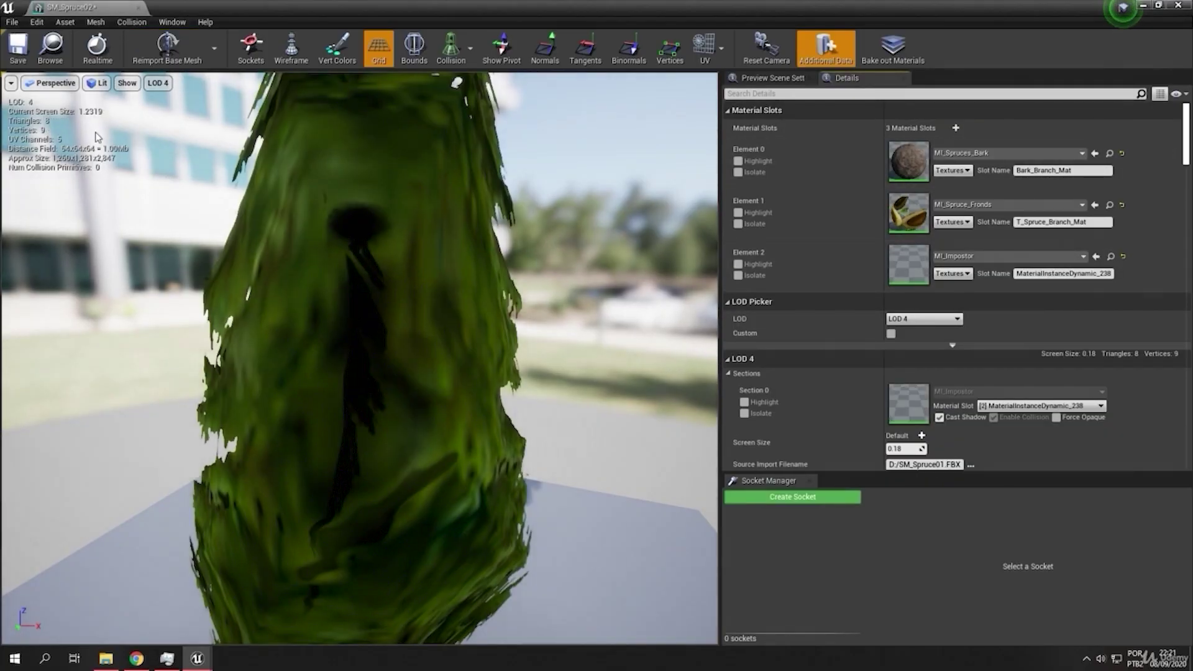
pyautogui.click(139, 8)
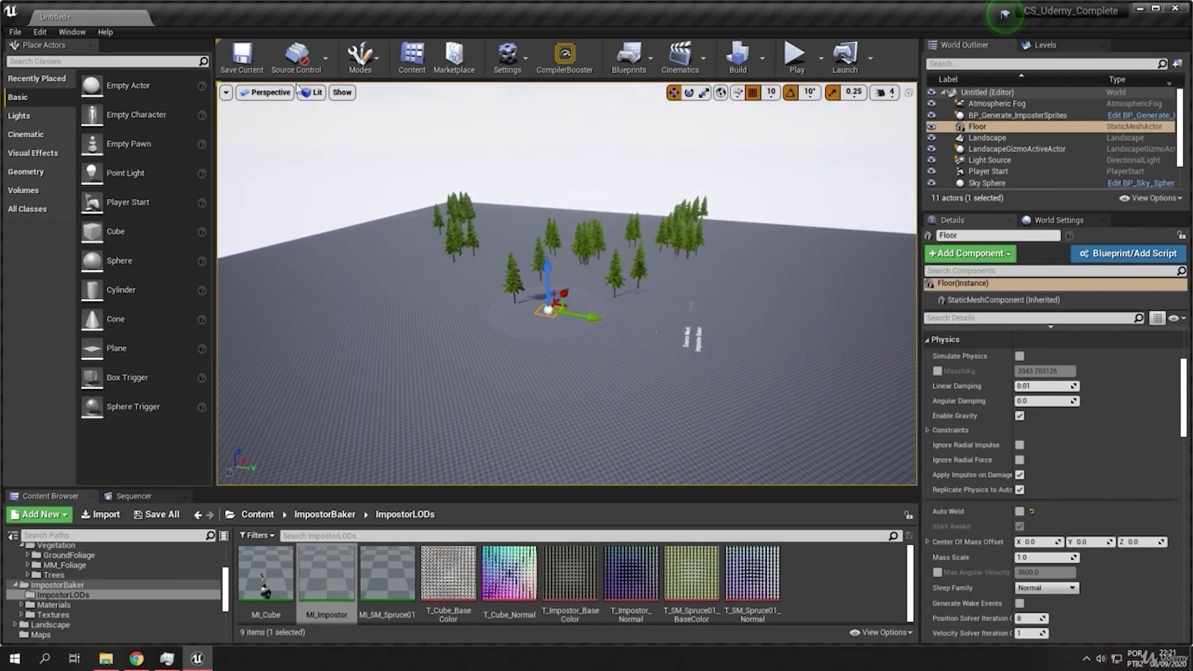
# Compare the spruce groups in Brush Wireframe and Lit while moving closer to and away from them.
pyautogui.click(312, 97)
pyautogui.click(338, 145)
pyautogui.click(337, 93)
pyautogui.click(334, 117)
pyautogui.press('w')
pyautogui.moveTo(448, 224)
pyautogui.mouseDown(button='right')
pyautogui.moveTo(449, 235)
pyautogui.moveTo(445, 222)
pyautogui.mouseUp(button='right')
pyautogui.press('w')
pyautogui.click(317, 95)
pyautogui.click(336, 130)
pyautogui.click(335, 92)
pyautogui.click(326, 116)
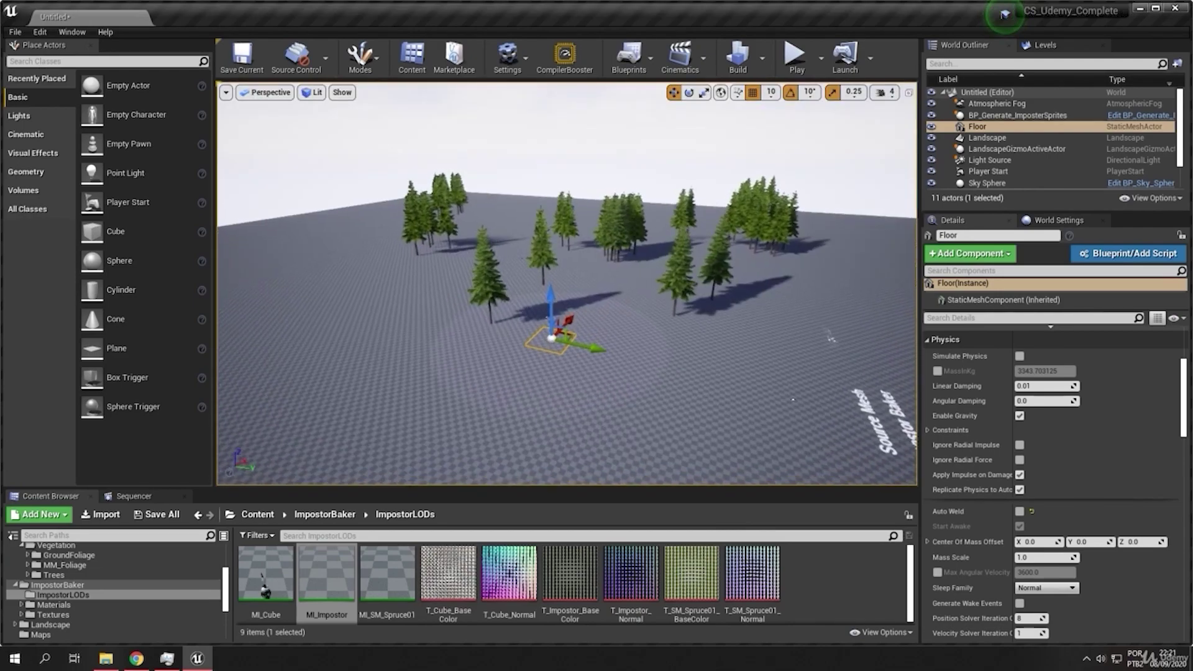
pyautogui.scroll(3, 540, 362)
pyautogui.scroll(-6, 540, 363)
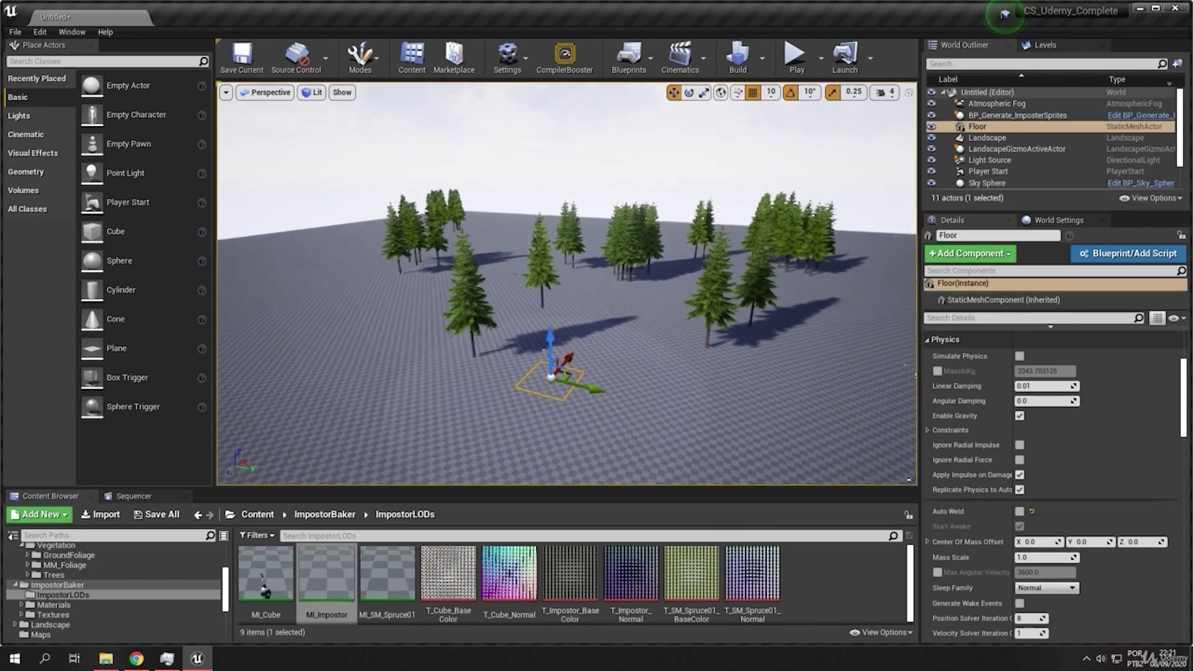
pyautogui.scroll(-2, 827, 264)
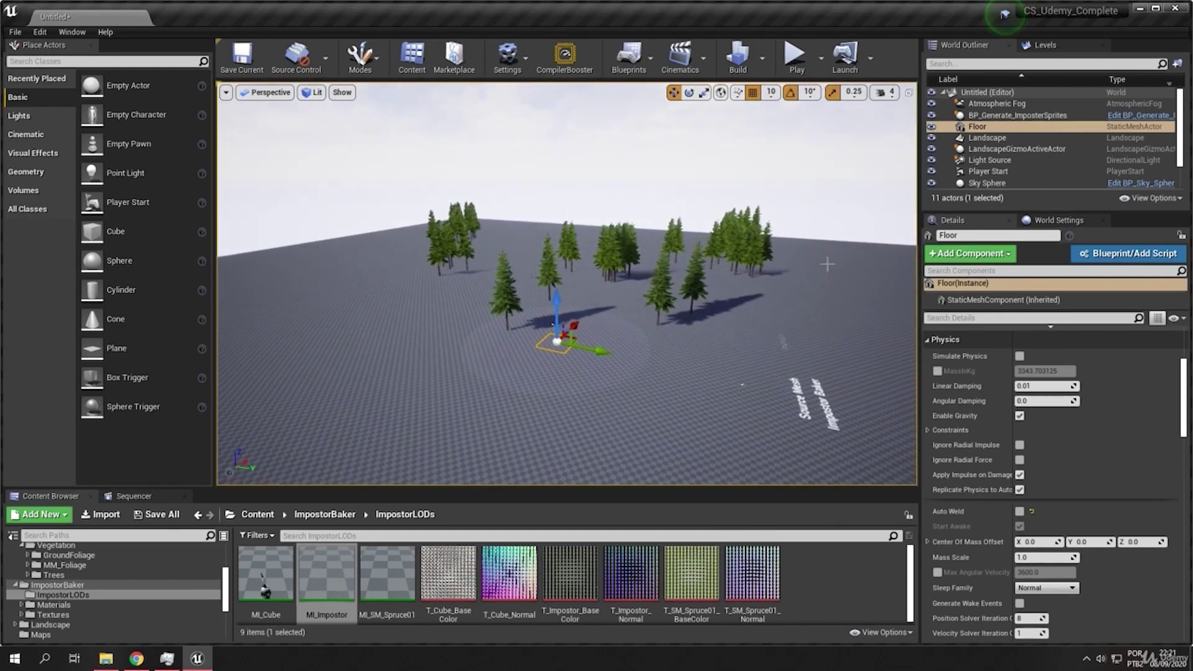
# Enable Distance Field Shadows on the Light Source with a distance field shadow distance of 100000.
pyautogui.click(1017, 163)
pyautogui.scroll(-10, 1082, 464)
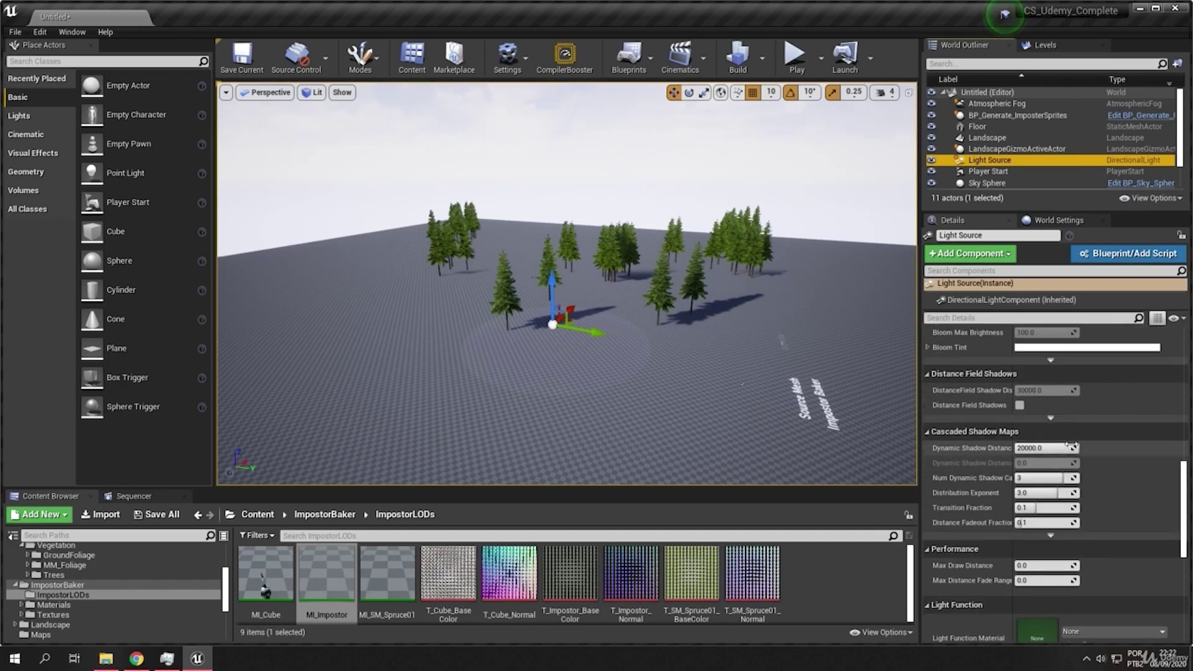
pyautogui.click(1020, 405)
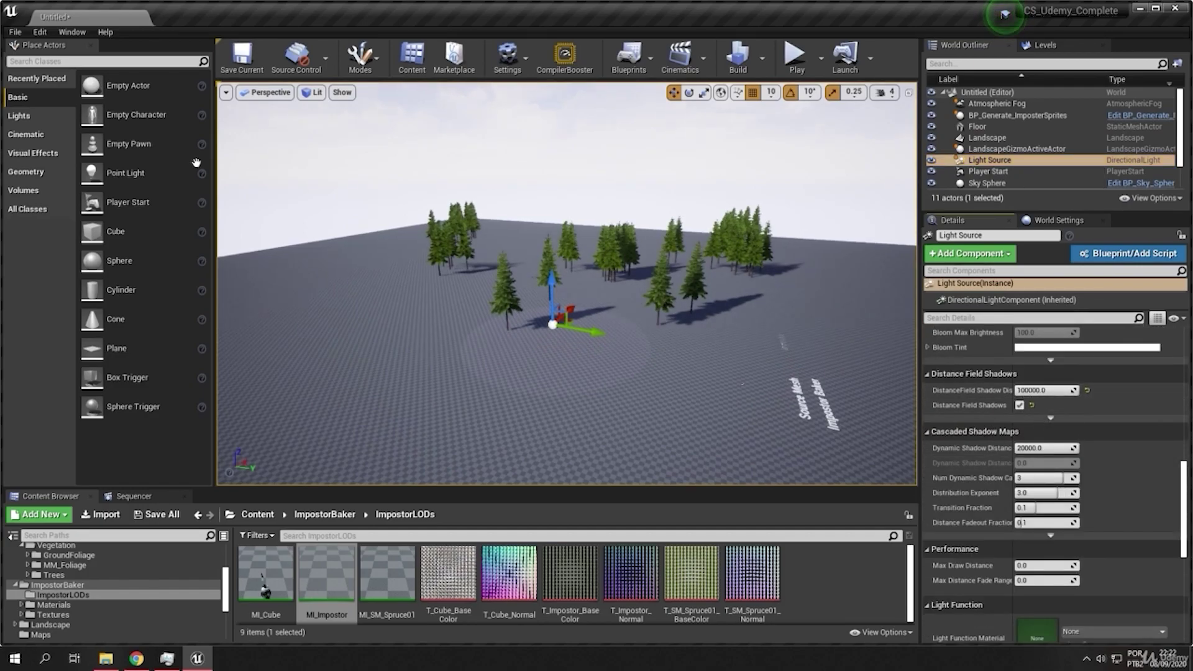
# Enable Affect Dynamic Indirect Lighting and Affect Distance Field Lighting for the SM_Spruce02 foliage type.
pyautogui.click(375, 66)
pyautogui.click(378, 120)
pyautogui.click(19, 152)
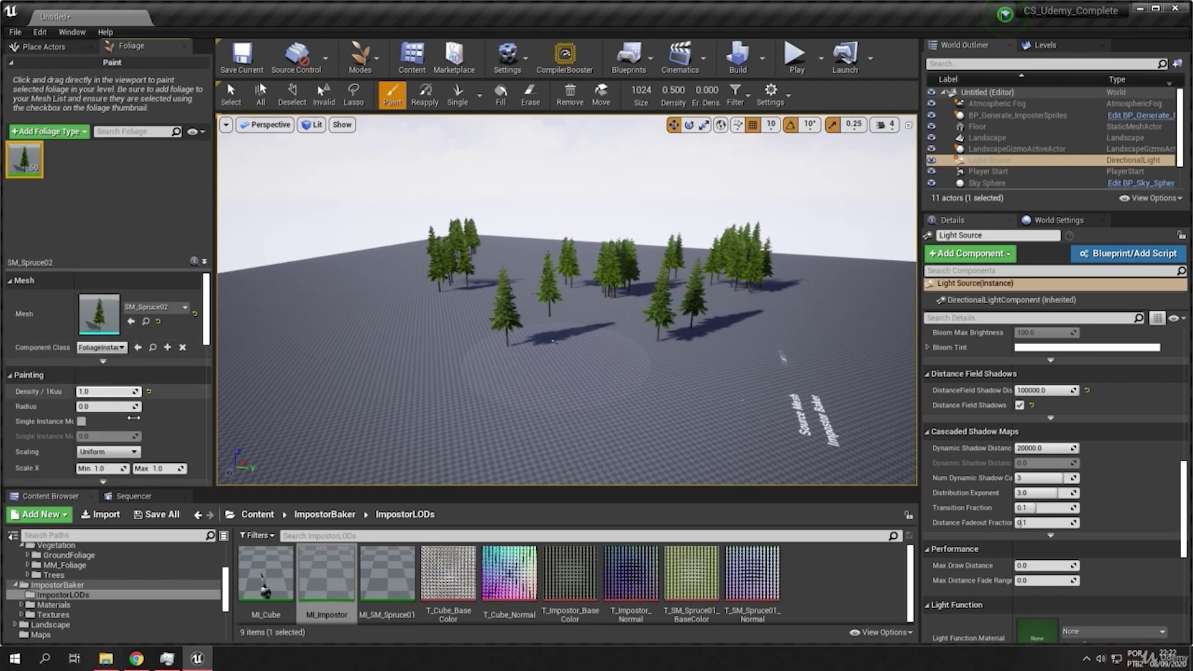
pyautogui.scroll(-8, 132, 411)
pyautogui.scroll(-5, 132, 414)
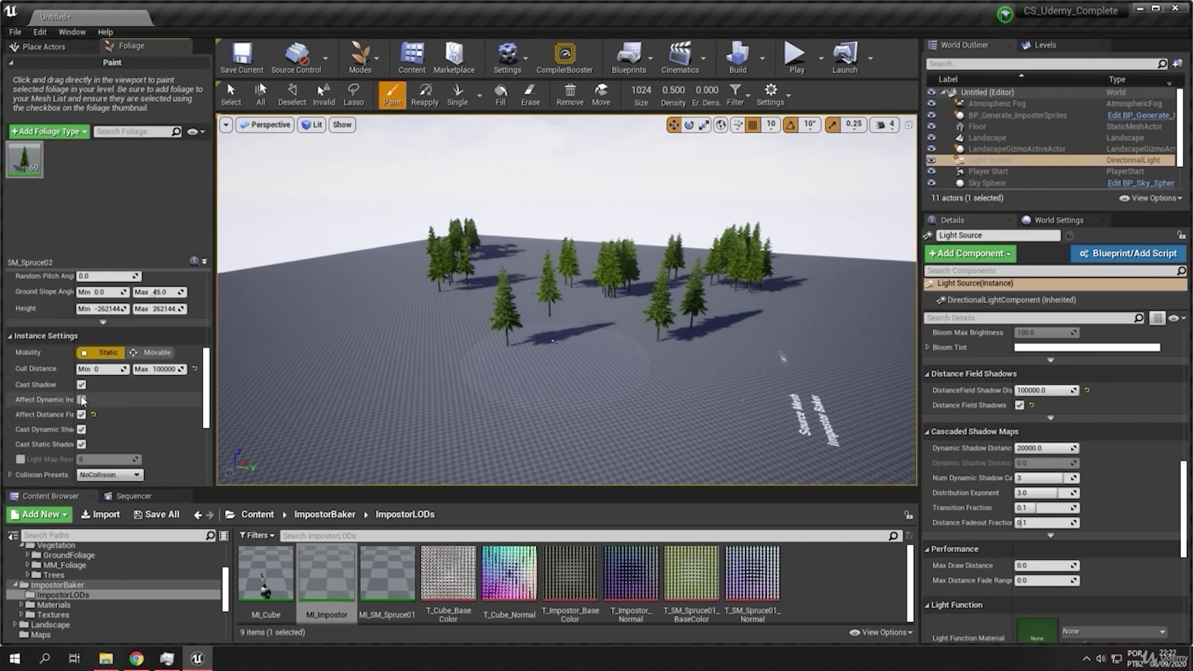
# Set the viewport camera speed to 7.
pyautogui.moveTo(822, 317); pyautogui.dragTo(889, 339, button='right')
pyautogui.press('w')
pyautogui.click(889, 127)
pyautogui.moveTo(916, 159); pyautogui.dragTo(958, 155)
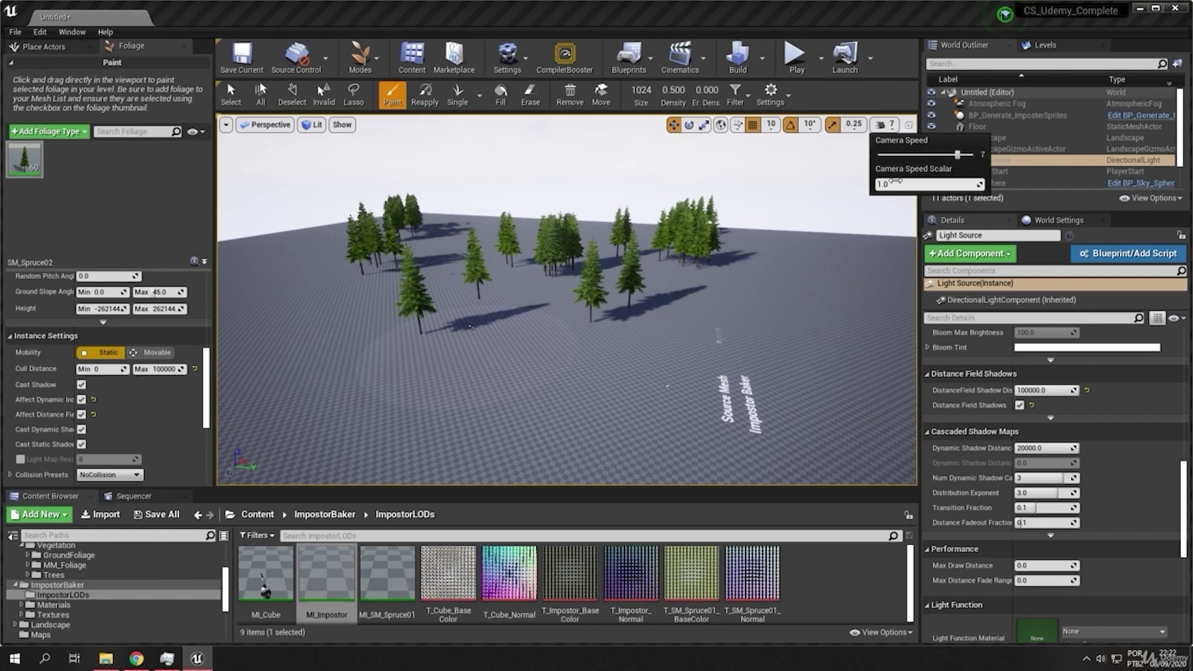
# Examine the spruce groups and their shadows near ground height at several distances.
pyautogui.moveTo(832, 261); pyautogui.dragTo(802, 254, button='right')
pyautogui.press('w')
pyautogui.press('w')
pyautogui.moveTo(566, 284); pyautogui.dragTo(545, 300, button='right')
pyautogui.press('w')
pyautogui.press('s')
pyautogui.press('s')
pyautogui.press('w')
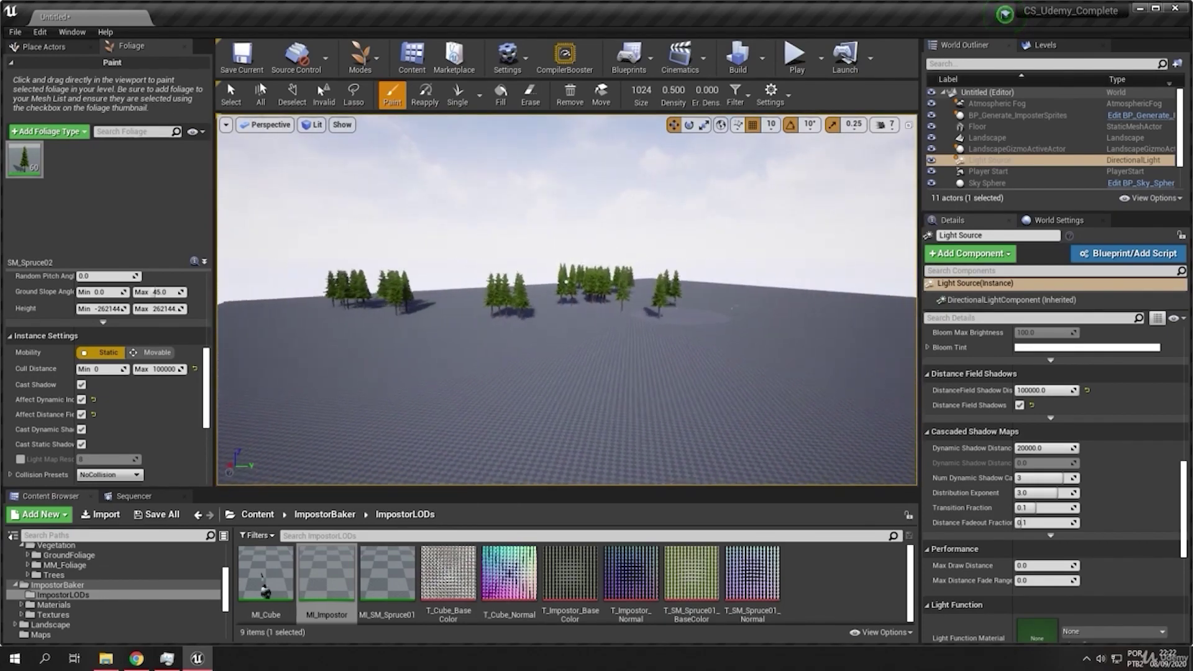
# Inspect the spruce shadows from additional angles, ending with an elevated view over the whole floor.
pyautogui.moveTo(672, 261); pyautogui.dragTo(663, 250, button='right')
pyautogui.press('w')
pyautogui.rightClick(560, 272)
pyautogui.moveTo(559, 280); pyautogui.dragTo(522, 295, button='right')
pyautogui.press('w')
pyautogui.press('s')
pyautogui.rightClick(557, 271)
pyautogui.click(774, 197)
pyautogui.moveTo(775, 196); pyautogui.dragTo(777, 207, button='right')
pyautogui.press('w')
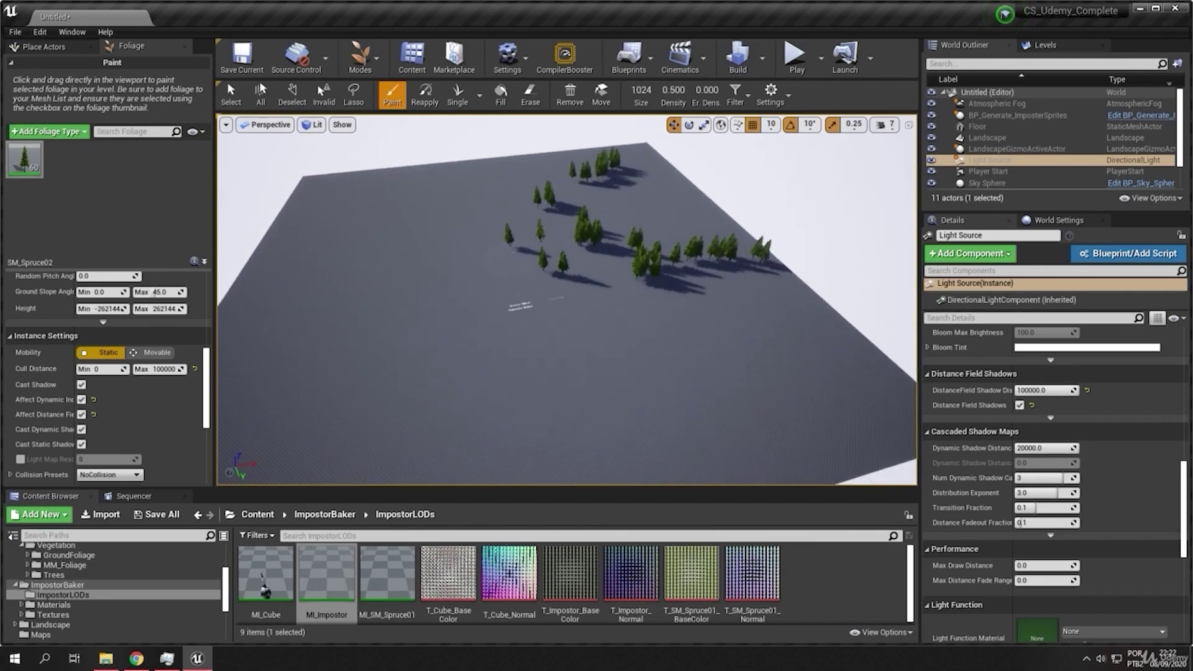
# Lower the viewport's EV100 exposure and compare the spruces in Brush Wireframe and Lit.
pyautogui.click(311, 124)
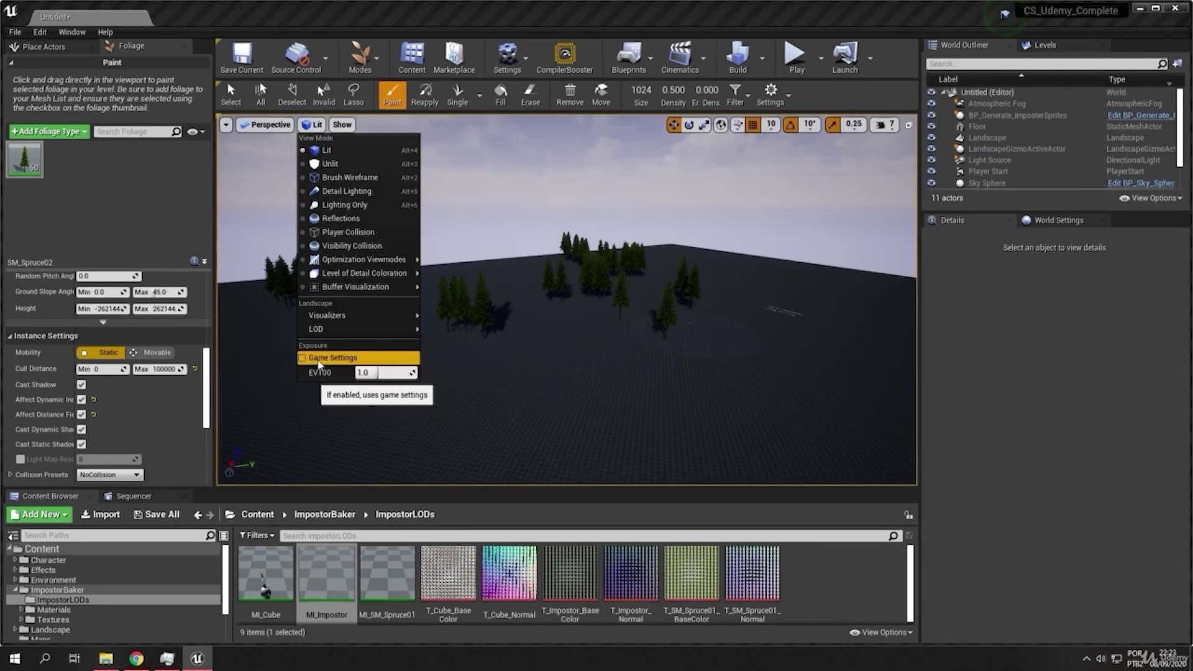
pyautogui.moveTo(385, 373); pyautogui.dragTo(362, 373)
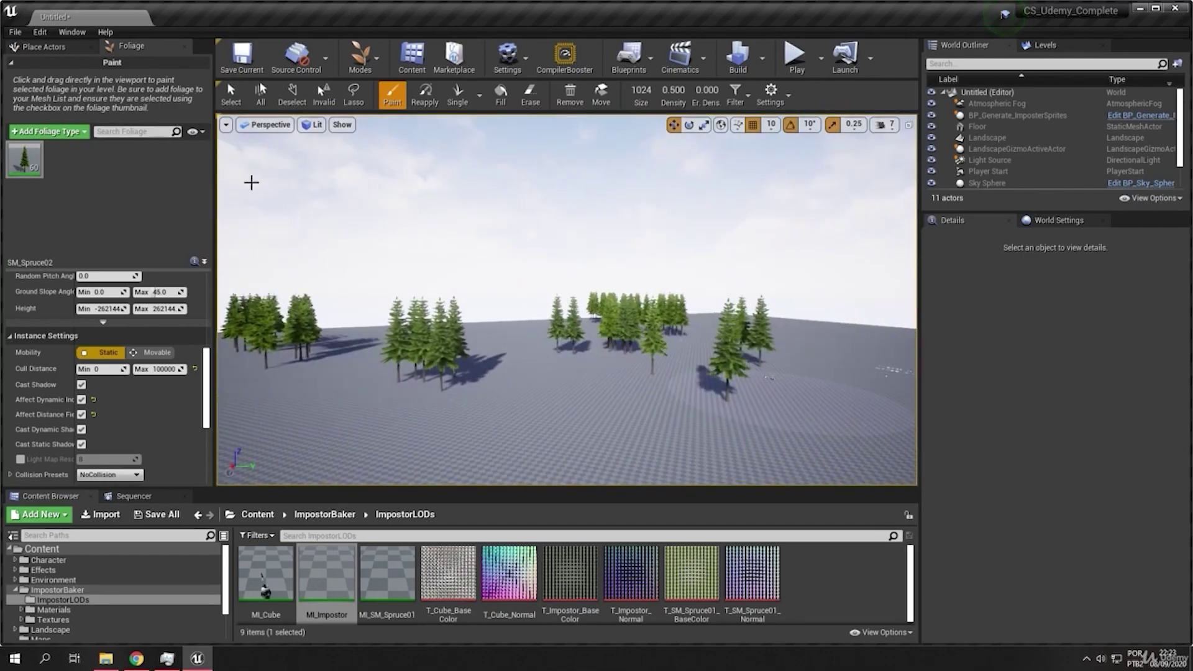
pyautogui.click(311, 125)
pyautogui.click(350, 177)
pyautogui.click(348, 124)
pyautogui.click(327, 150)
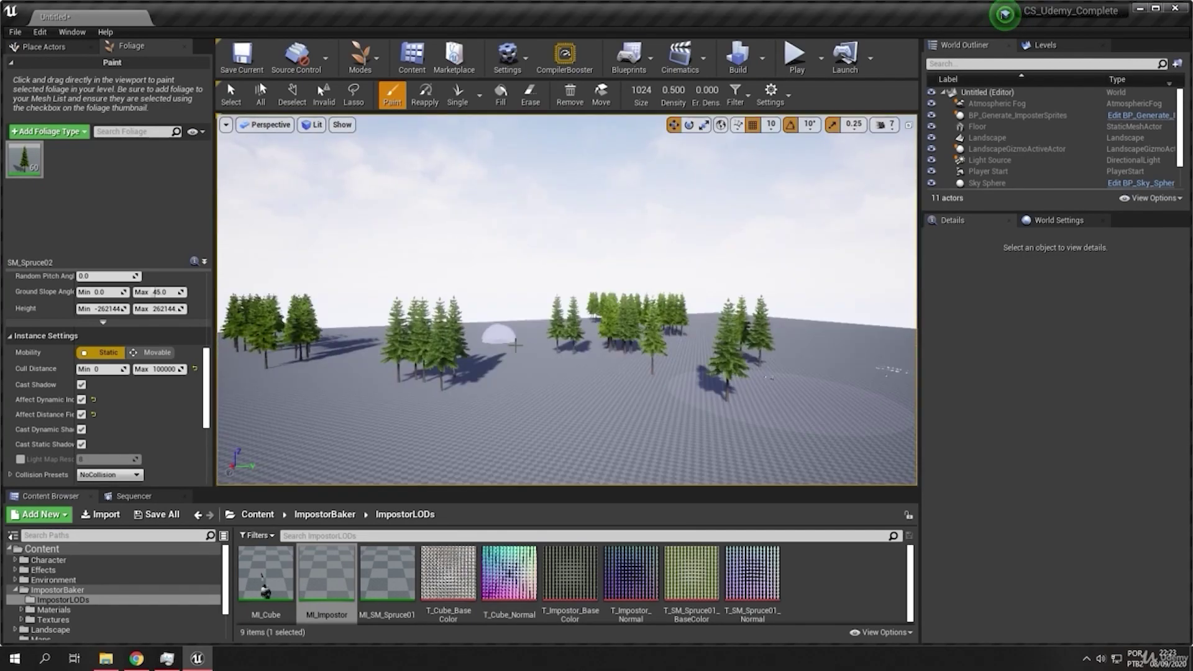
# Show the viewport full screen and check the spruces in Brush Wireframe before returning to Lit.
pyautogui.moveTo(388, 229); pyautogui.dragTo(330, 229, button='right')
pyautogui.press('F11')
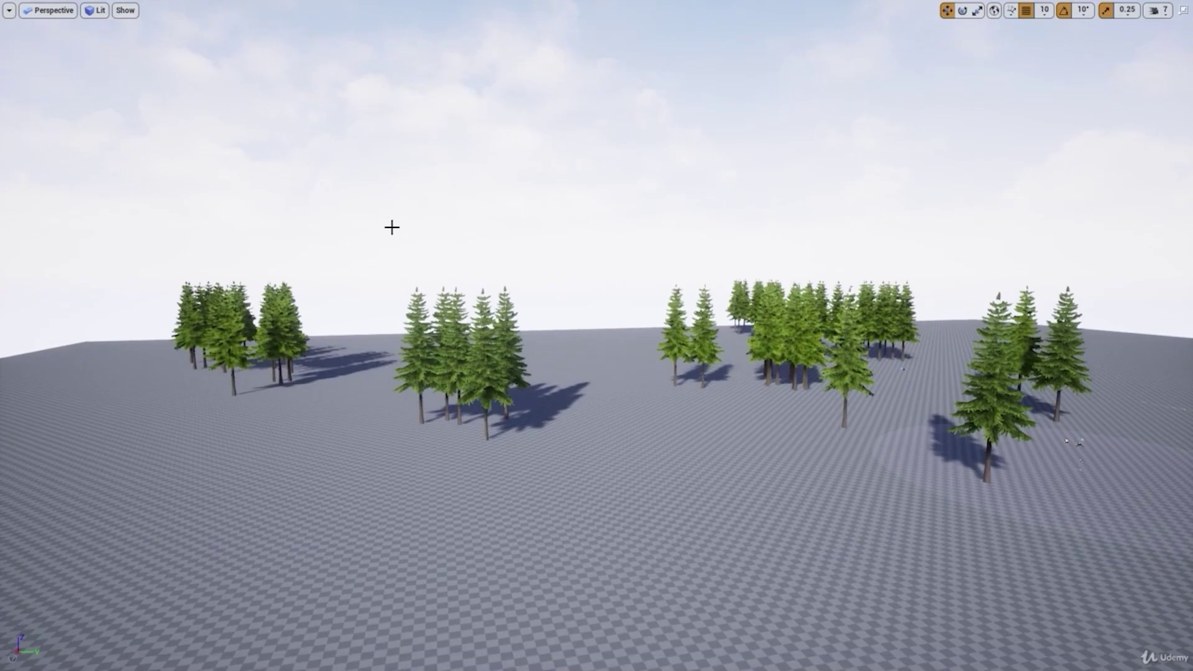
pyautogui.click(95, 10)
pyautogui.click(127, 64)
pyautogui.hotkey('alt', '4')
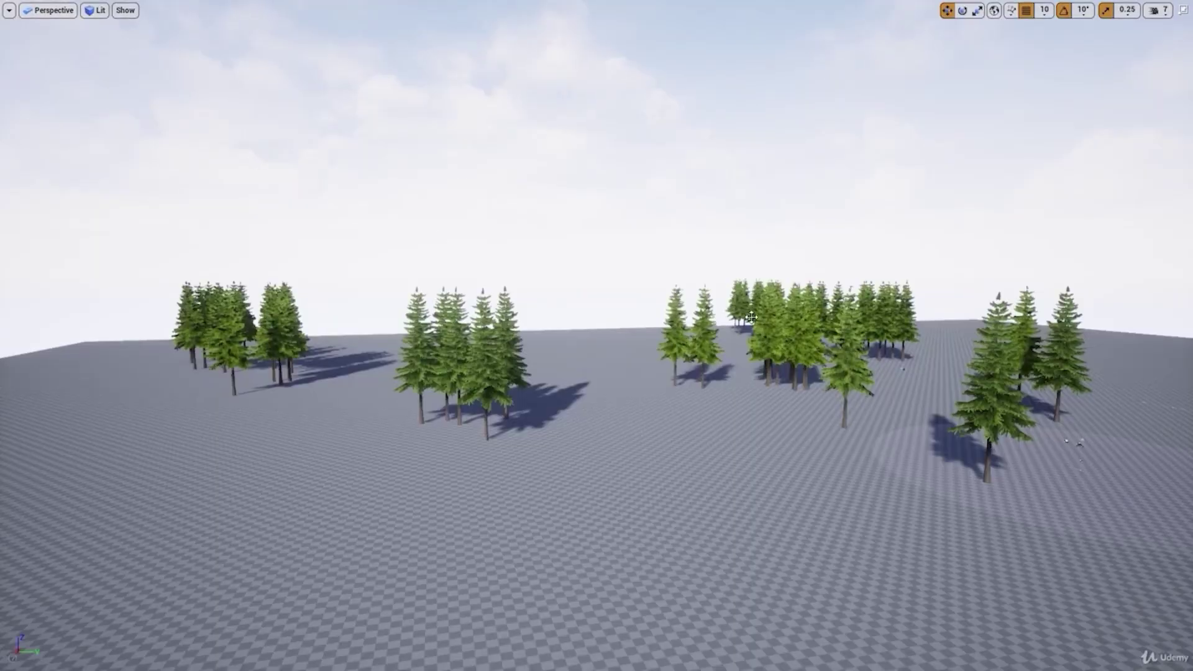
# Review the spruce groups in the full-screen Lit view from closer and farther away.
pyautogui.press('w')
pyautogui.moveTo(713, 399)
pyautogui.mouseDown(button='right')
pyautogui.moveTo(761, 407)
pyautogui.moveTo(696, 401)
pyautogui.mouseUp(button='right')
pyautogui.press('s')
pyautogui.press('w')
pyautogui.press('s')
# Display the level in Brush Wireframe and reset LOD forcing with the console command r.forcelod -1.
pyautogui.click(97, 10)
pyautogui.click(146, 59)
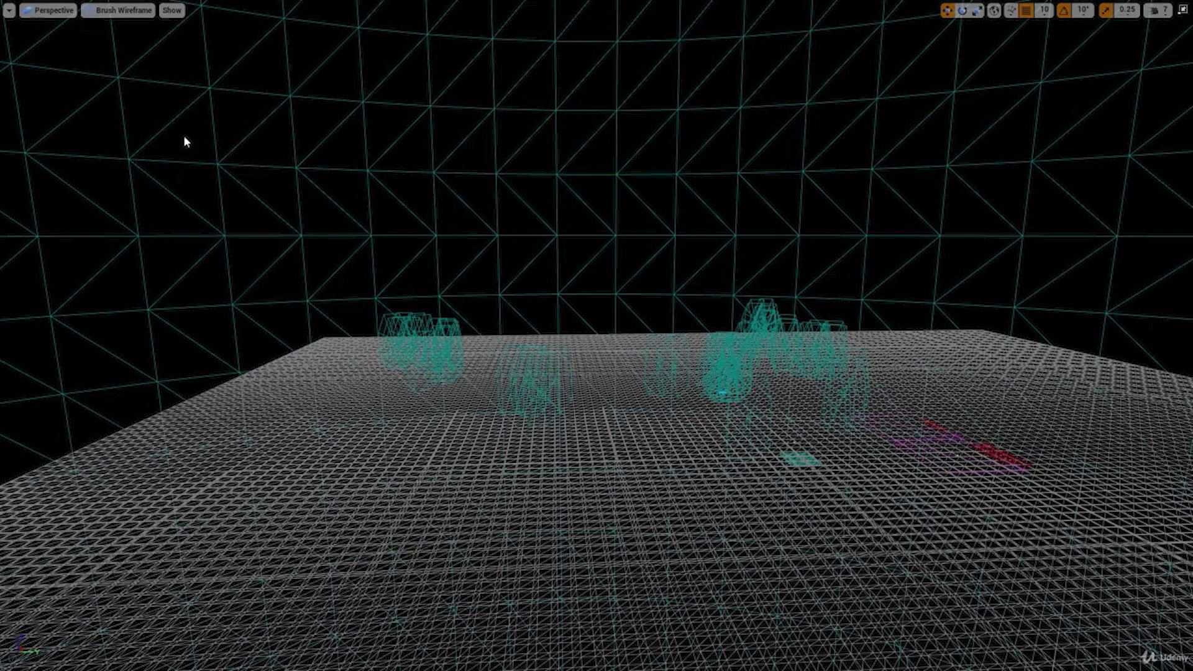
pyautogui.press('`')
pyautogui.write('r.forcelod -1')
pyautogui.press('Return')
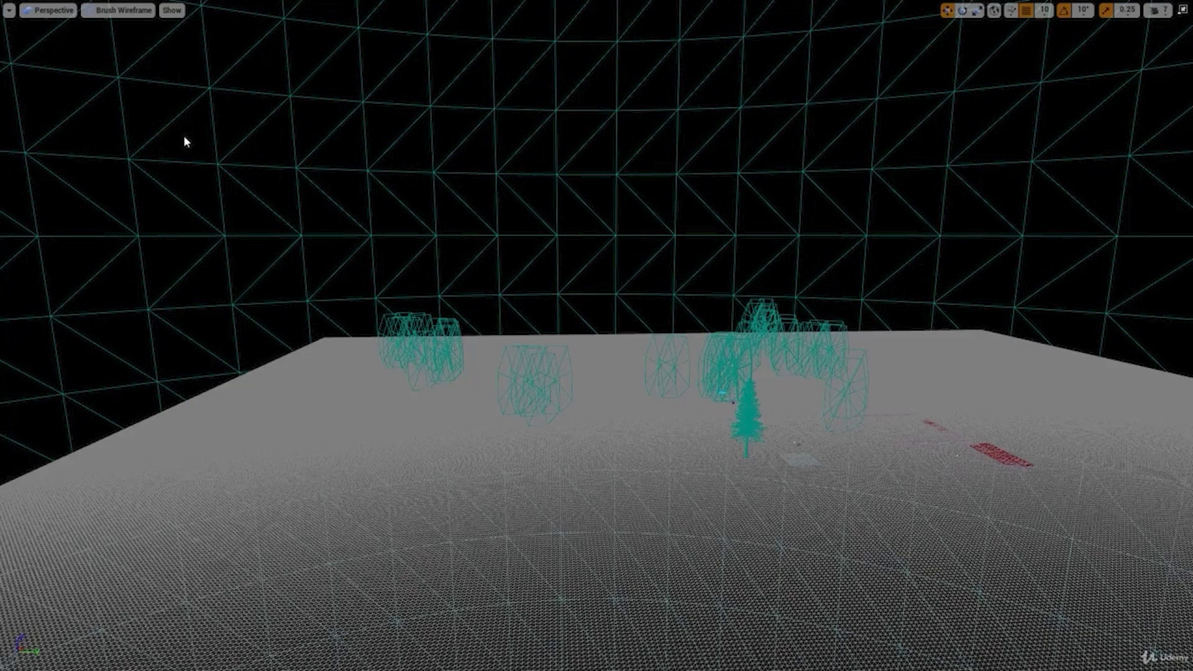
# Force LOD 1 and then another LOD level with r.forcelod to compare the spruce wireframes.
pyautogui.press('w')
pyautogui.moveTo(184, 135)
pyautogui.mouseDown(button='right')
pyautogui.moveTo(191, 142)
pyautogui.moveTo(184, 124)
pyautogui.mouseUp(button='right')
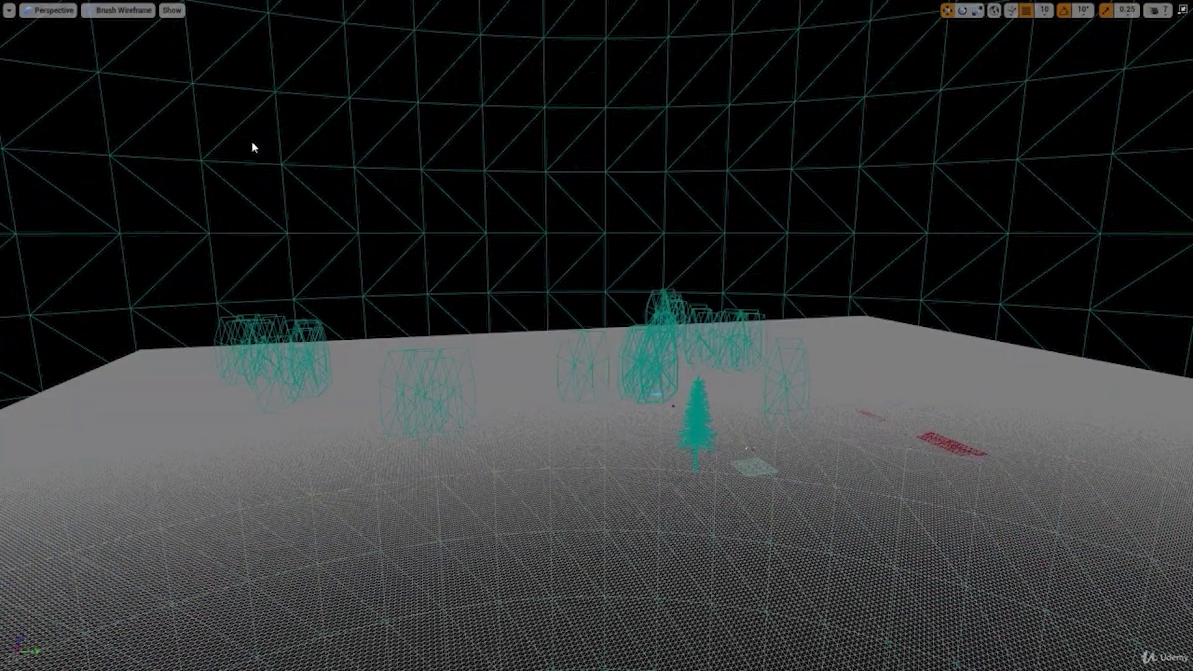
pyautogui.write('1')
pyautogui.press('Return')
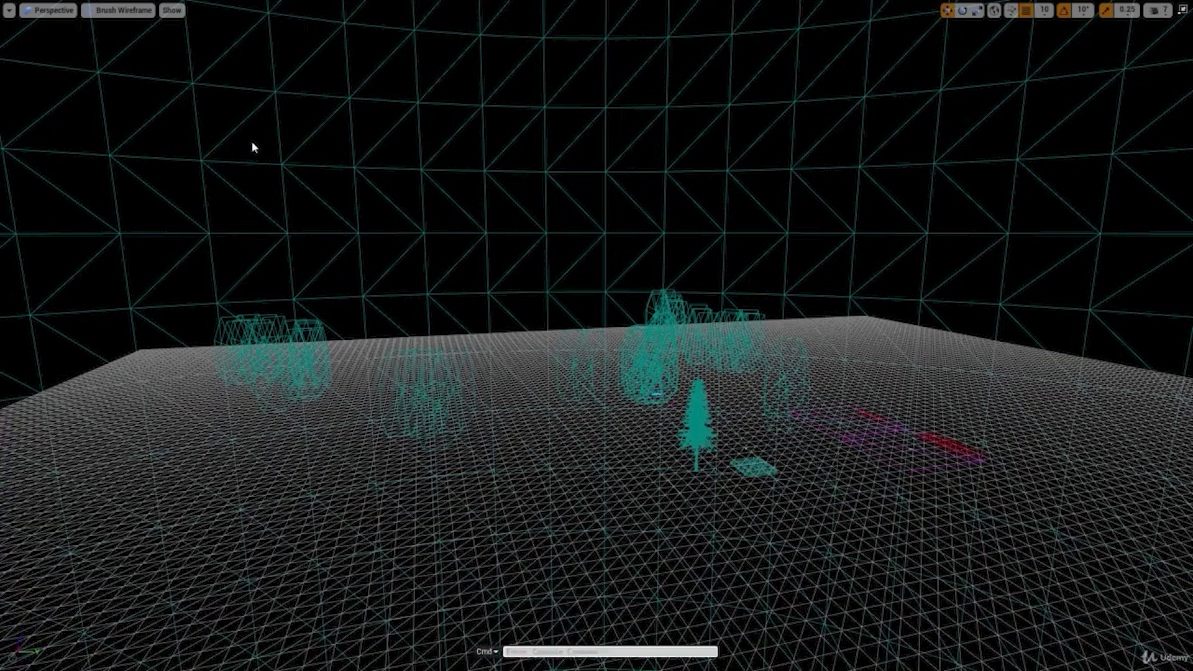
pyautogui.moveTo(251, 143); pyautogui.dragTo(286, 208, button='right')
pyautogui.press('q')
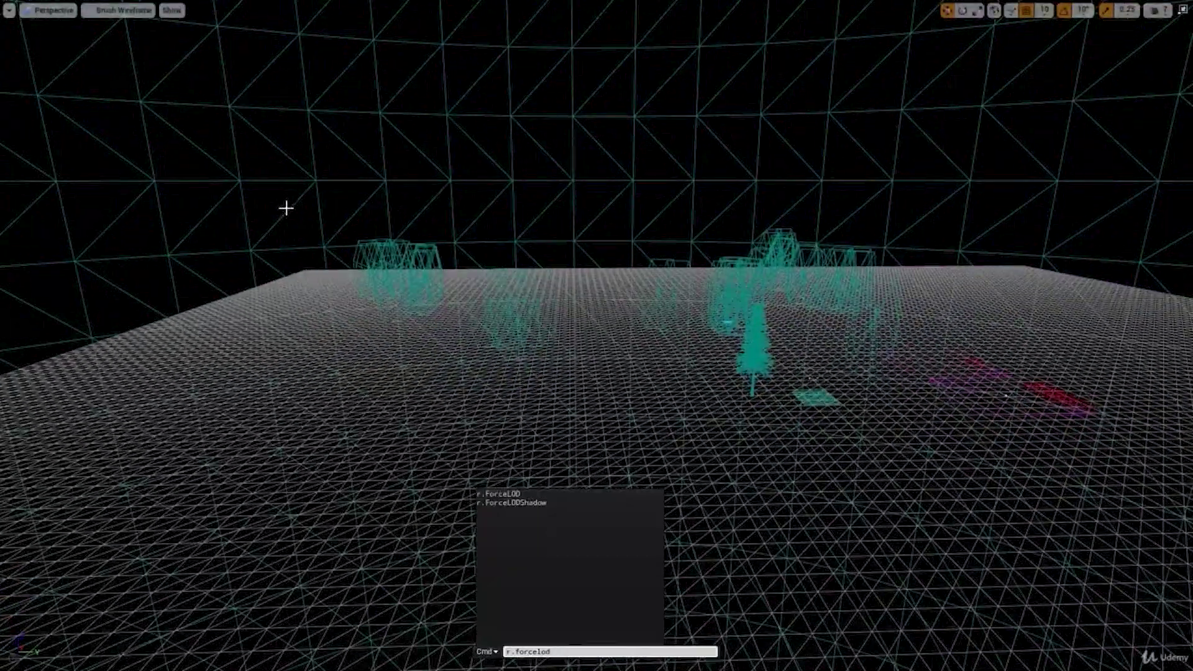
pyautogui.press('Return')
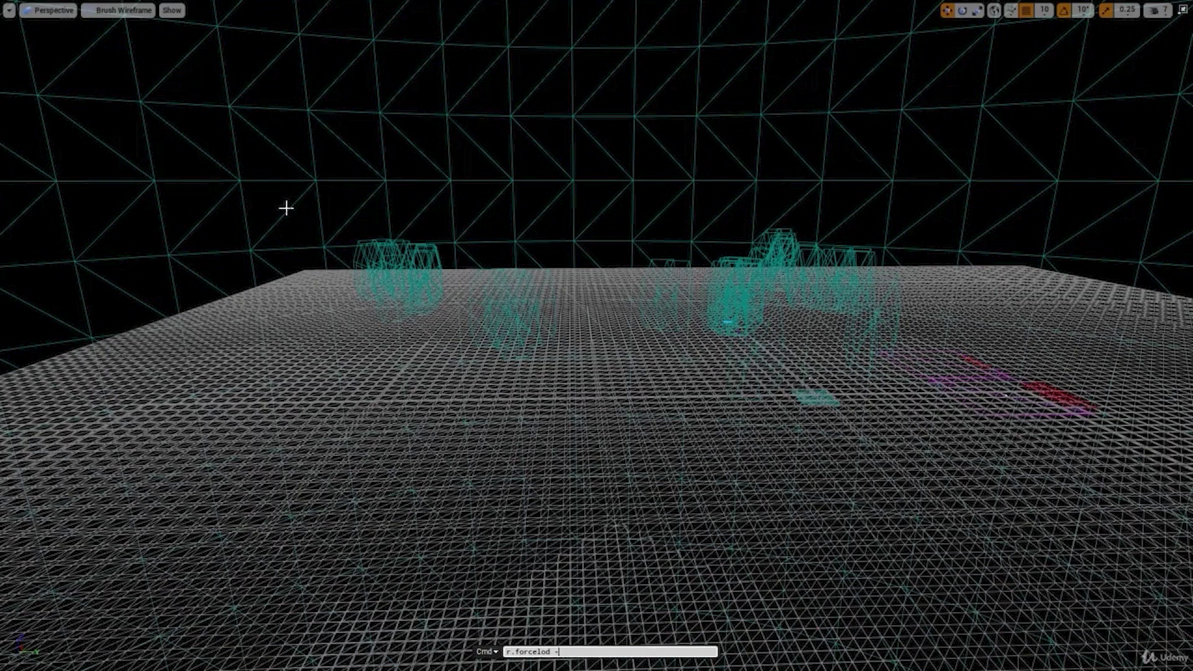
# Restore automatic LOD selection with r.forcelod -1 and return the viewport to Lit.
pyautogui.write('1')
pyautogui.press('Return')
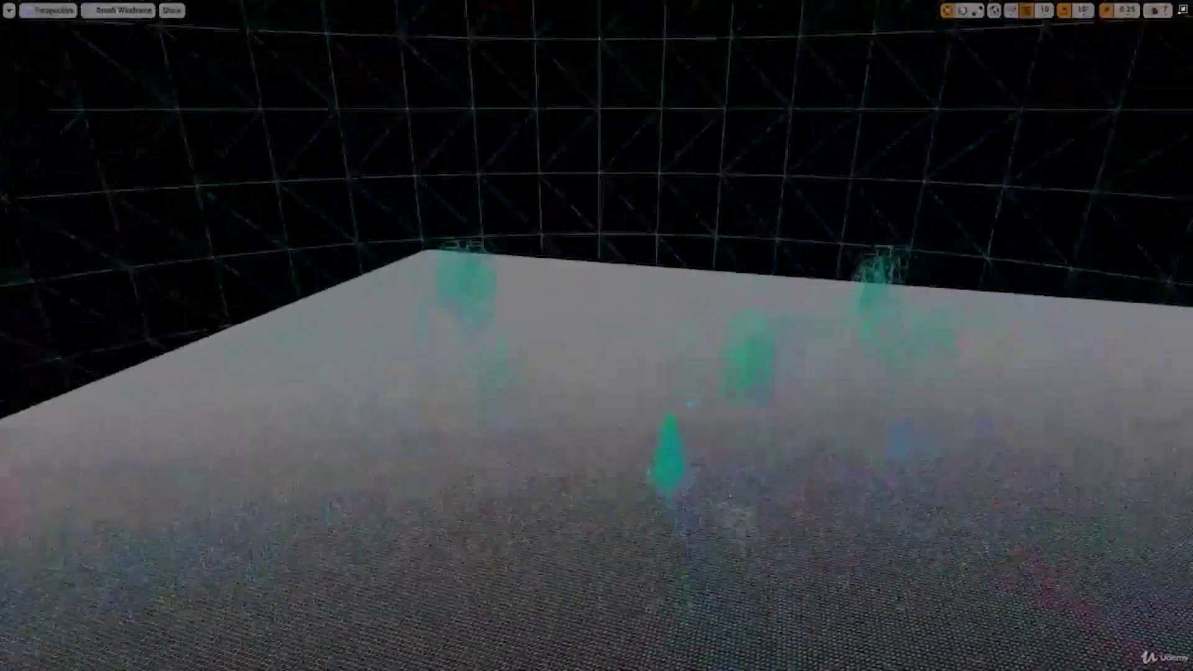
pyautogui.click(119, 10)
pyautogui.click(122, 40)
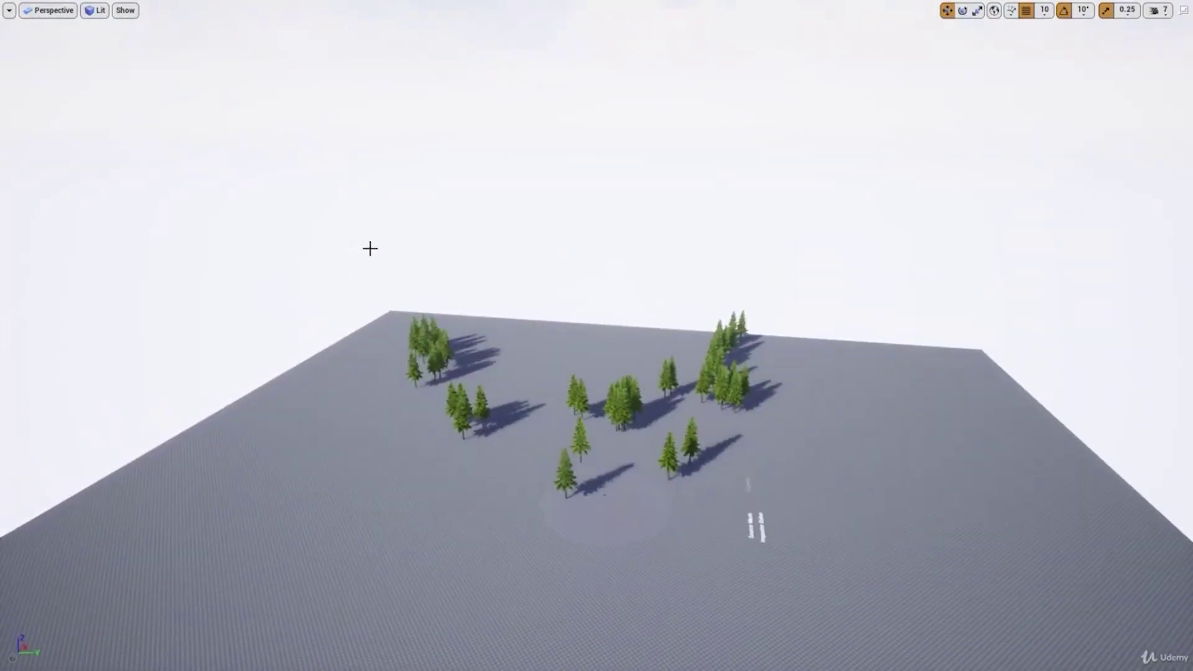